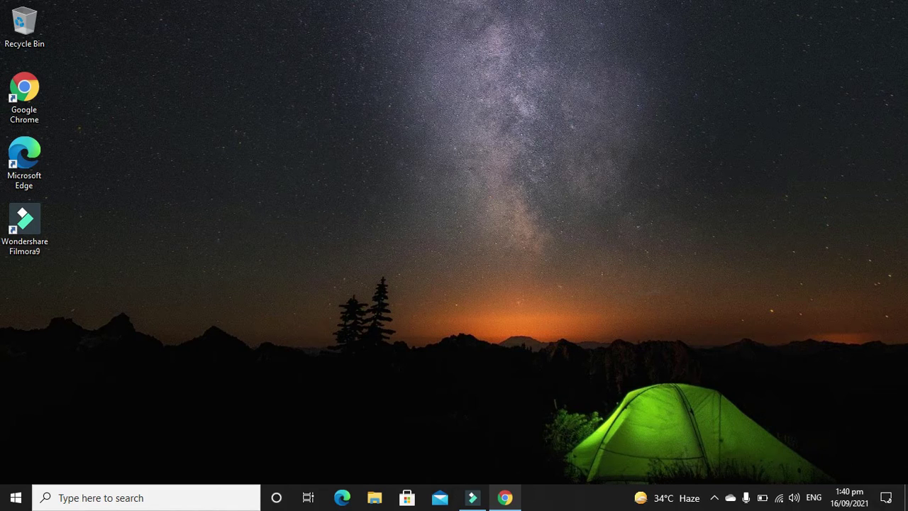
Close the account-creation tab and the Chrome window, then relaunch Chrome from the desktop.
click(505, 497)
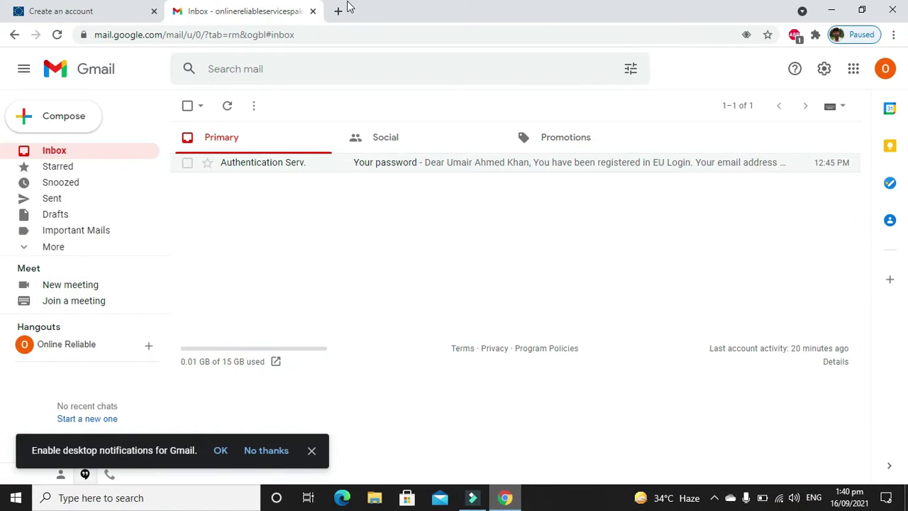
click(340, 12)
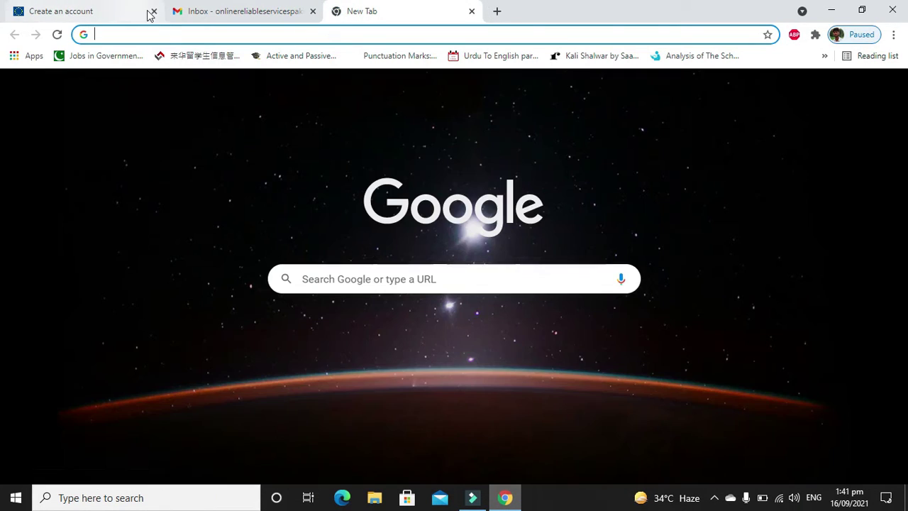
click(151, 12)
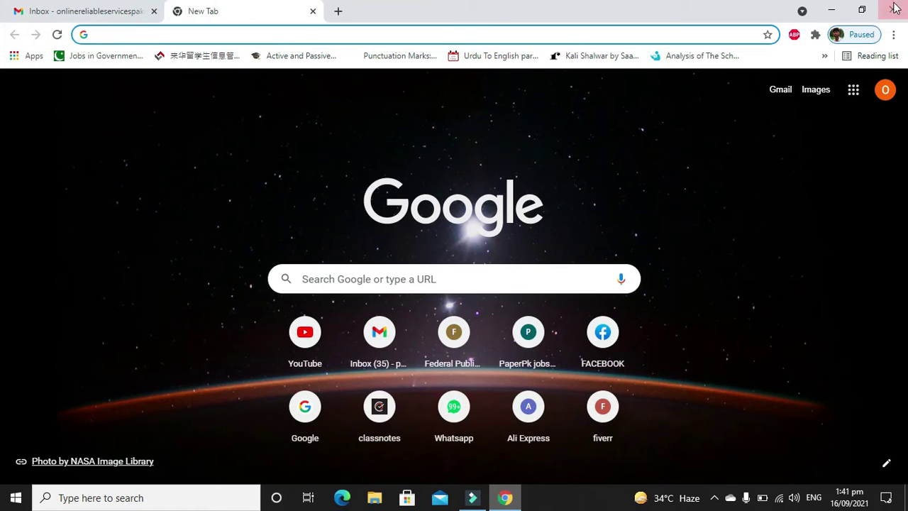
click(894, 8)
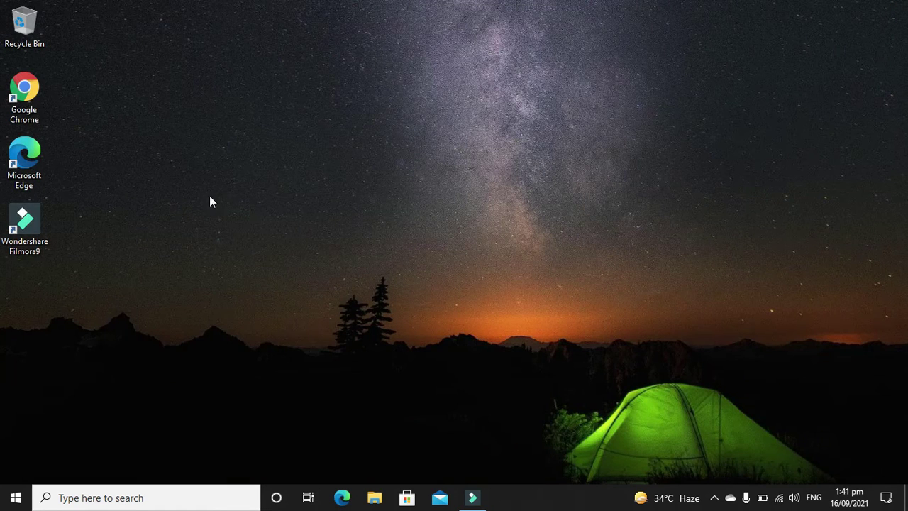
double_click(37, 94)
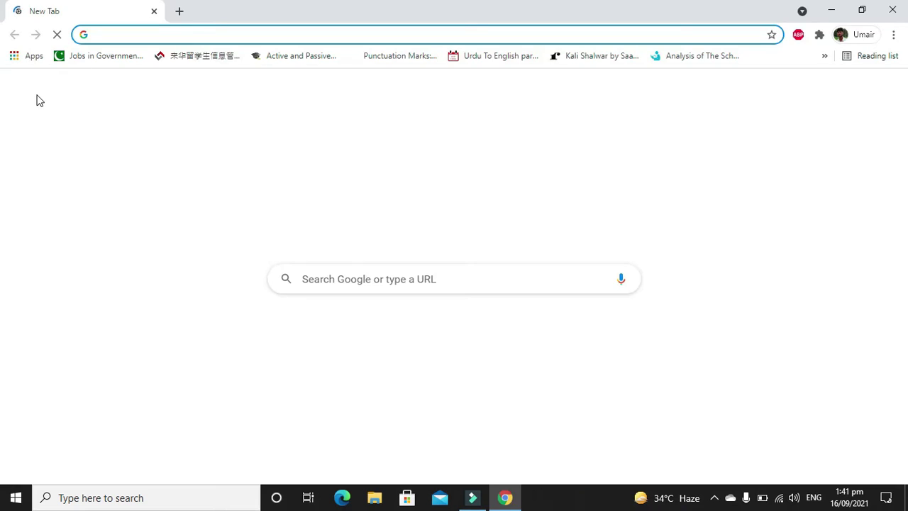
Search for the 'Europass CV' suggestion from 'eur' and open the first result.
text(eur)
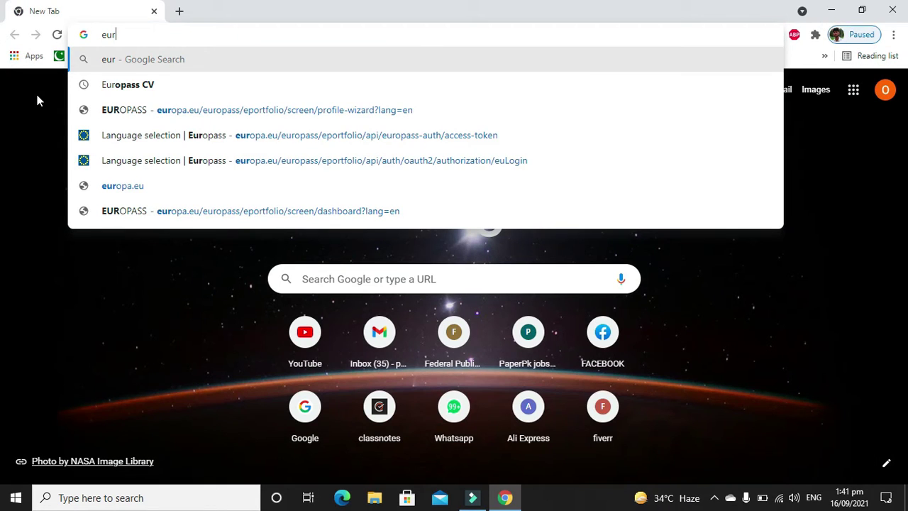
key(Down)
key(Return)
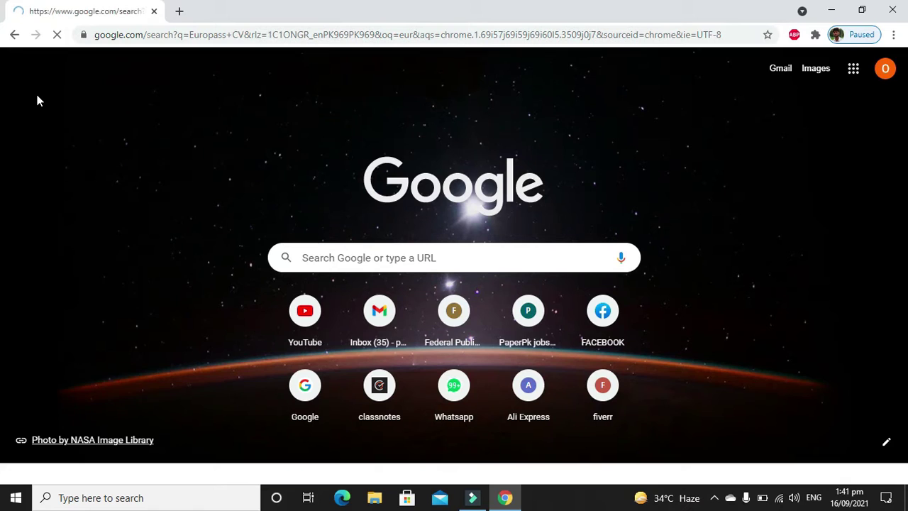
click(190, 201)
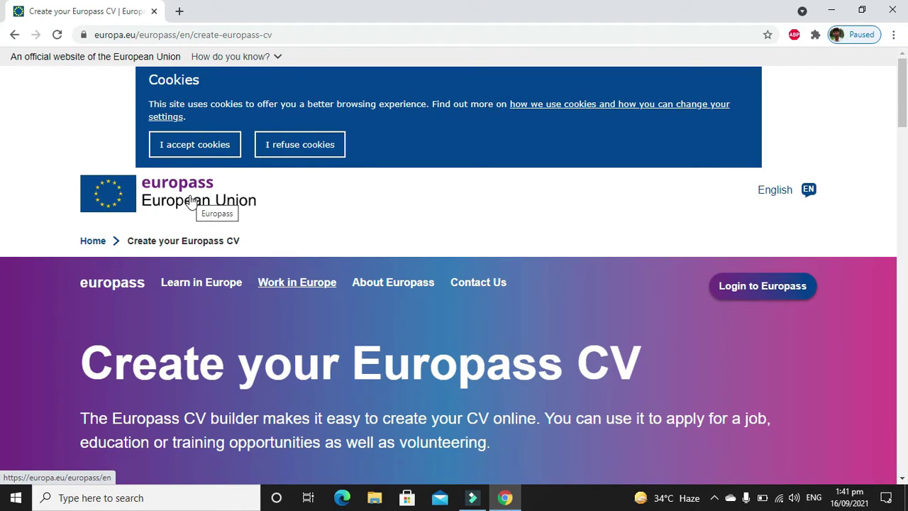
Accept the Europass cookies and open the page for creating a Europass profile.
click(196, 145)
scroll(195, 159, down, 2)
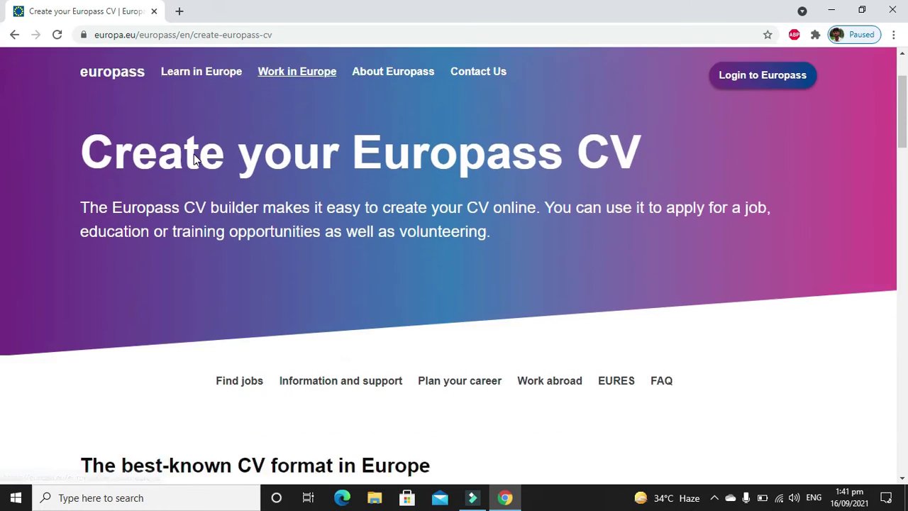
scroll(195, 156, down, 4)
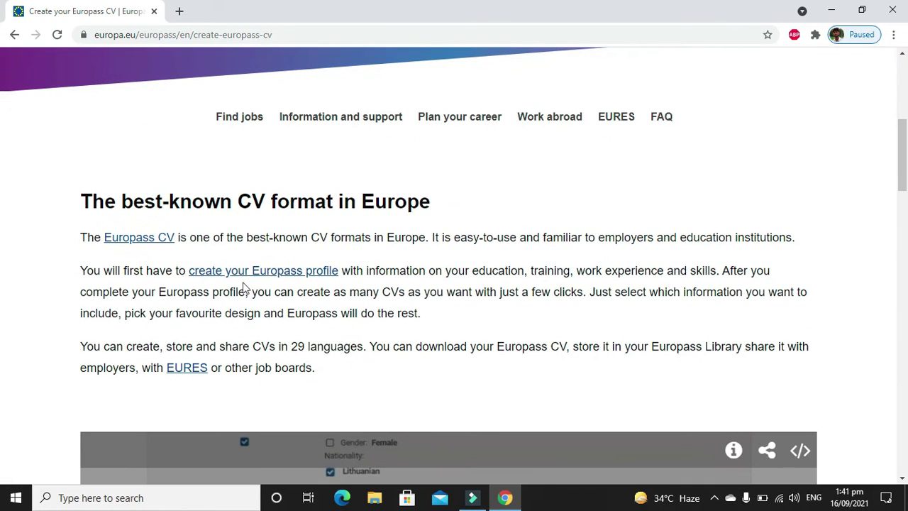
click(251, 276)
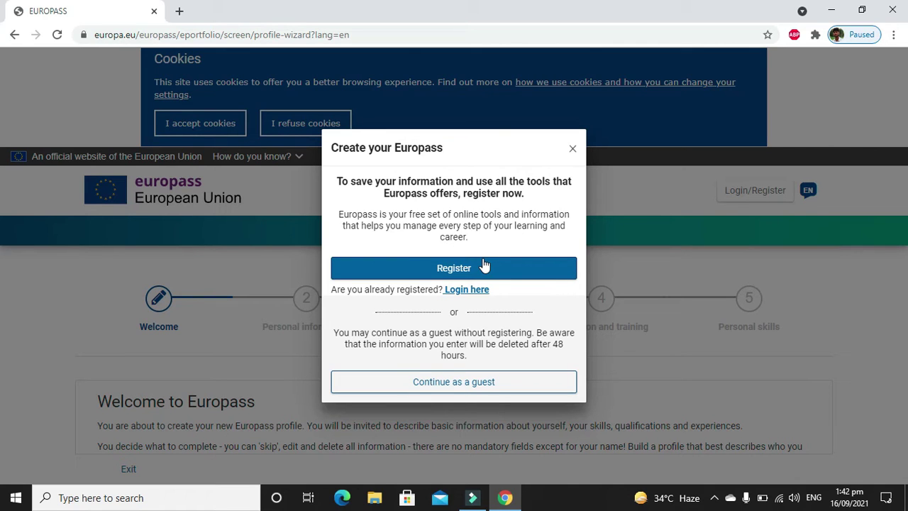
Choose Register in the 'Create your Europass' prompt to start a new account.
click(460, 267)
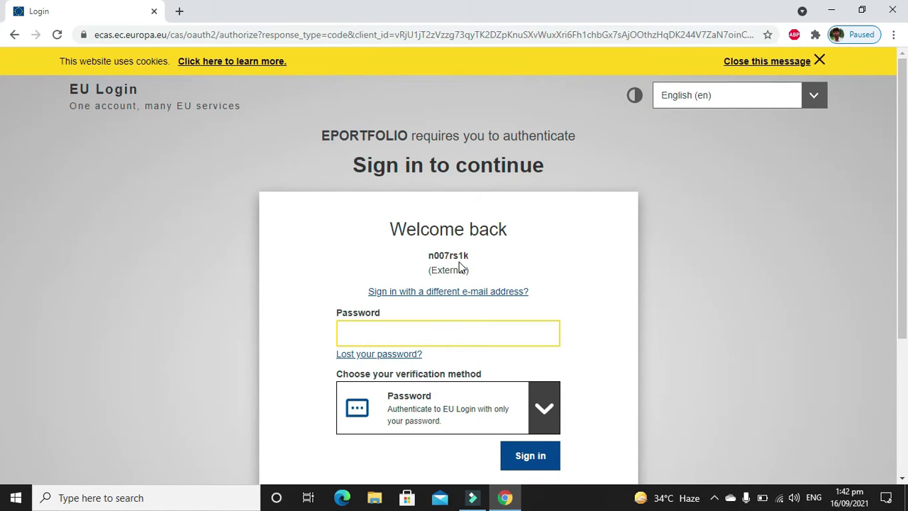
Switch to a different e-mail address and open the EU Login 'Create an account' form.
click(462, 293)
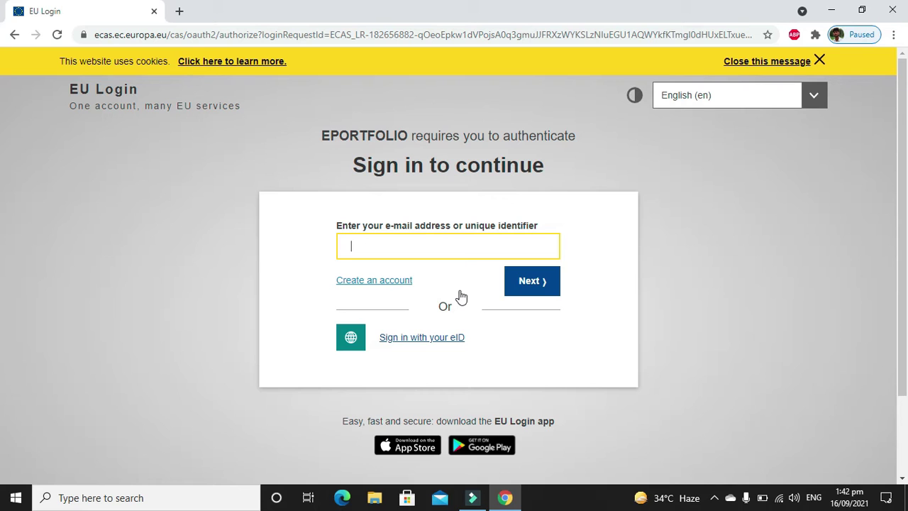
click(394, 283)
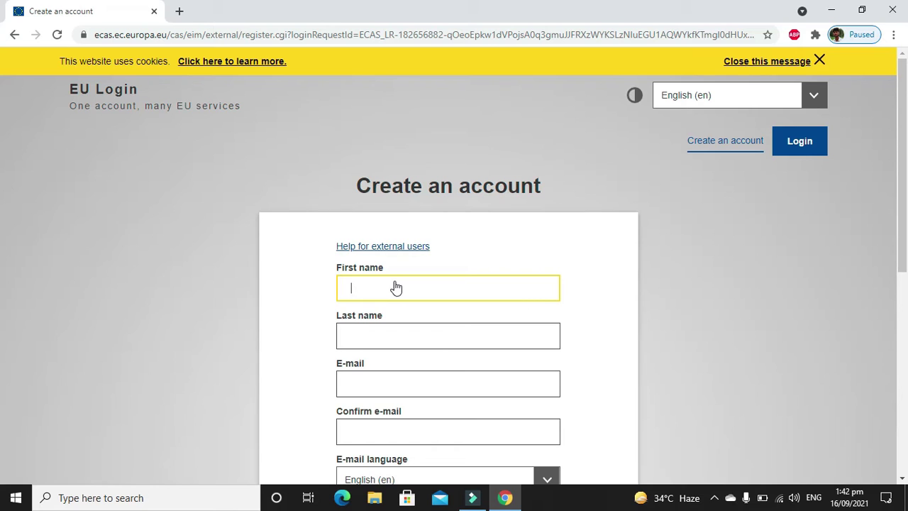
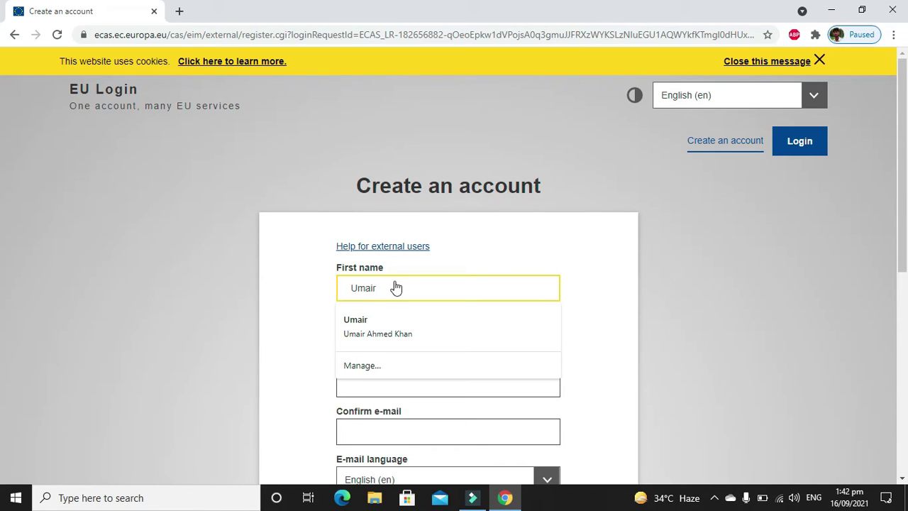
Fill in the first and last name fields, trimming the first name to one word.
key(Tab)
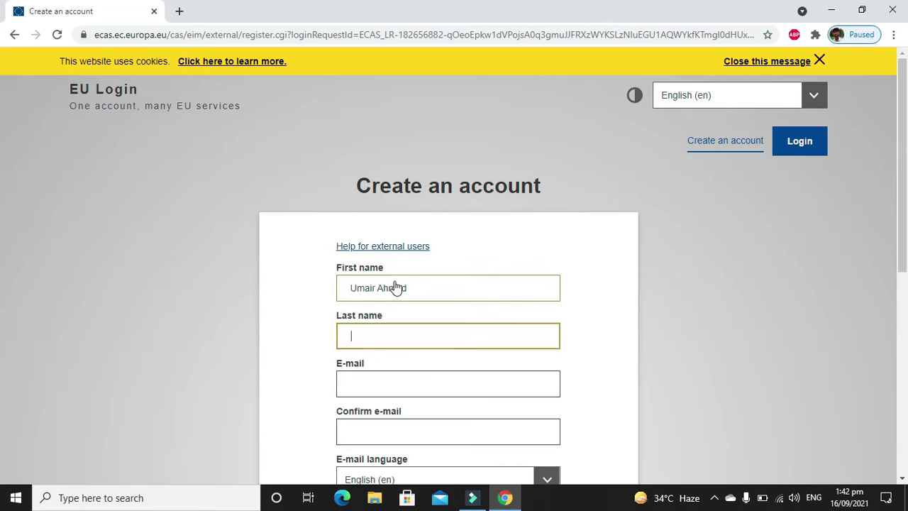
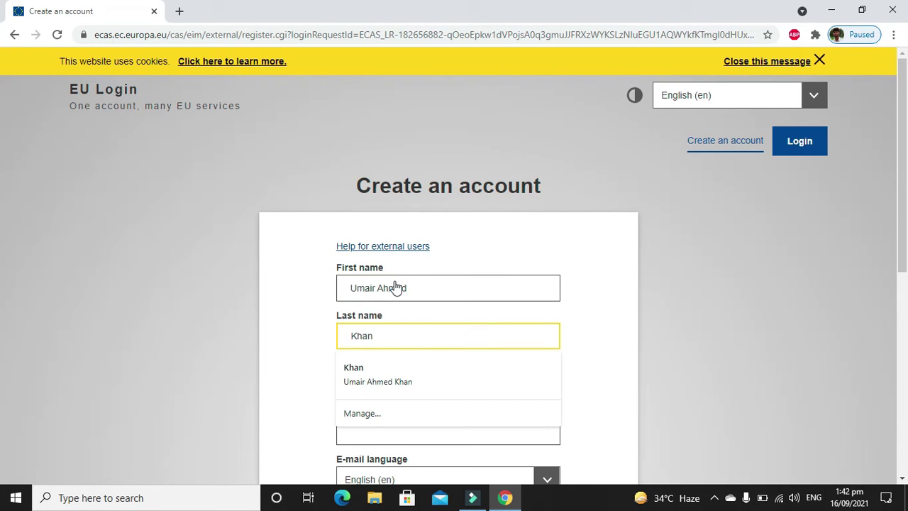
double_click(391, 292)
key(BackSpace)
key(Tab)
Enter the user's e-mail address in both the e-mail and confirmation fields.
key(Tab)
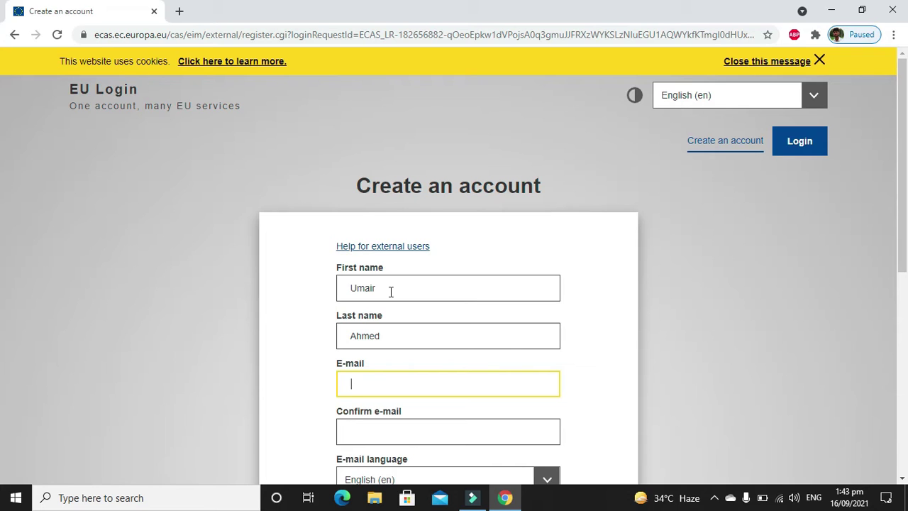
key(Tab)
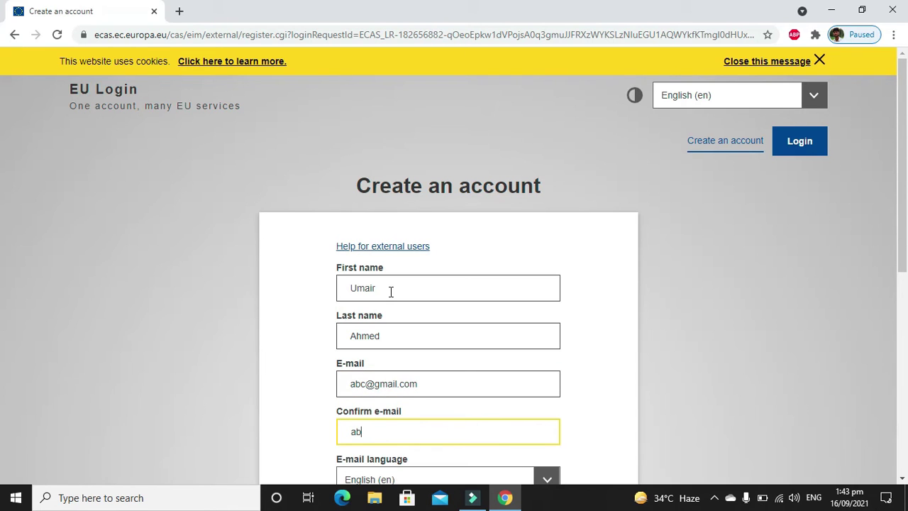
Refresh the captcha, enter its code, acknowledge the privacy statement and submit the form.
key(Tab)
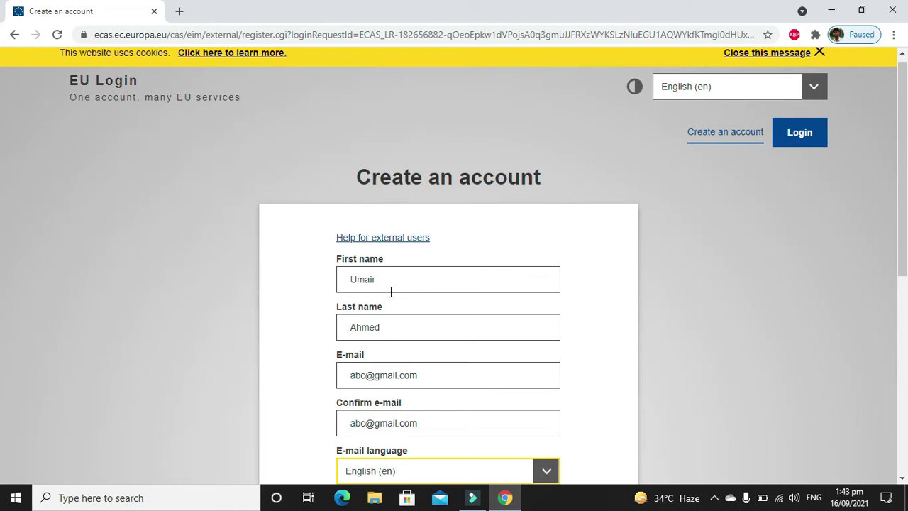
key(Tab)
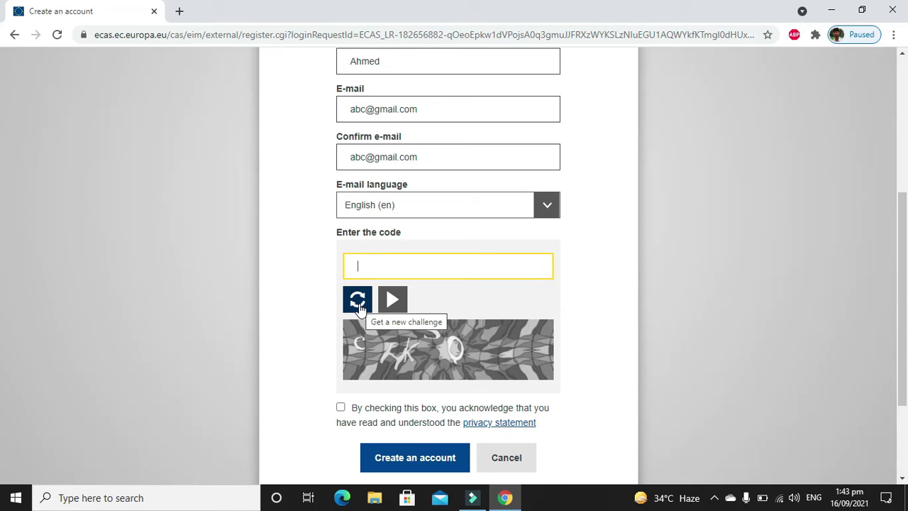
click(359, 305)
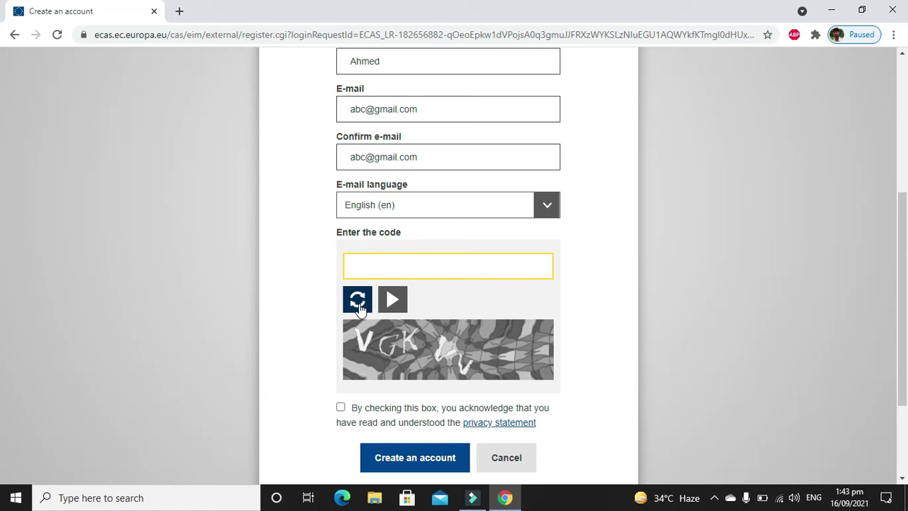
text(VGKVW)
key(BackSpace)
text(V)
click(340, 407)
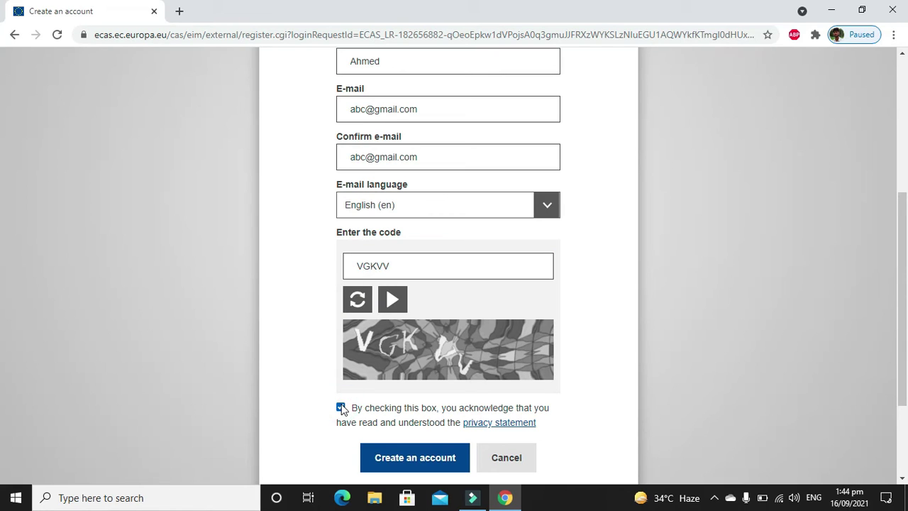
click(409, 460)
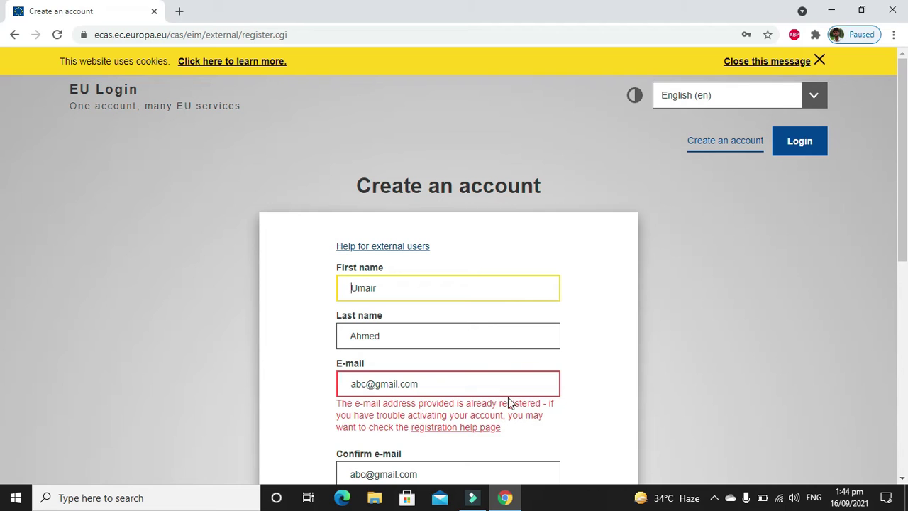
Review the 'already registered' e-mail error, then return to the EU Login sign-in page.
drag(906, 195, 903, 259)
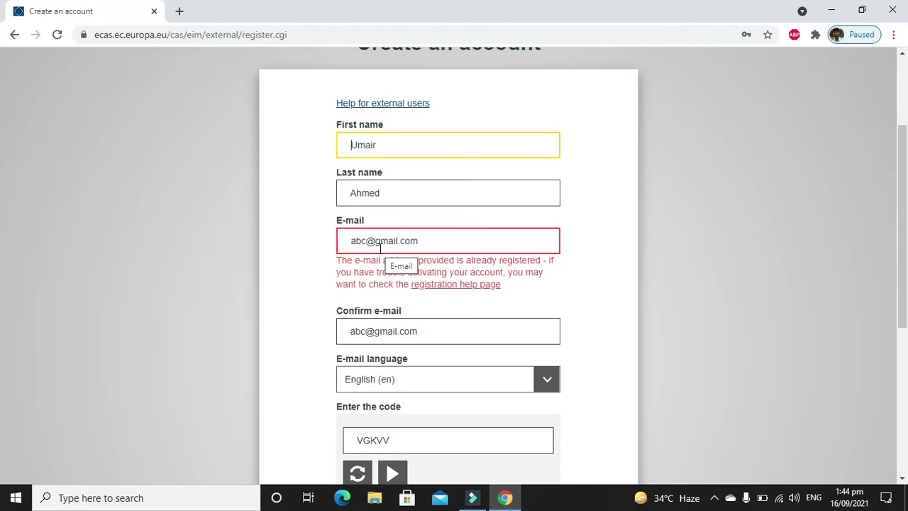
drag(905, 190, 907, 271)
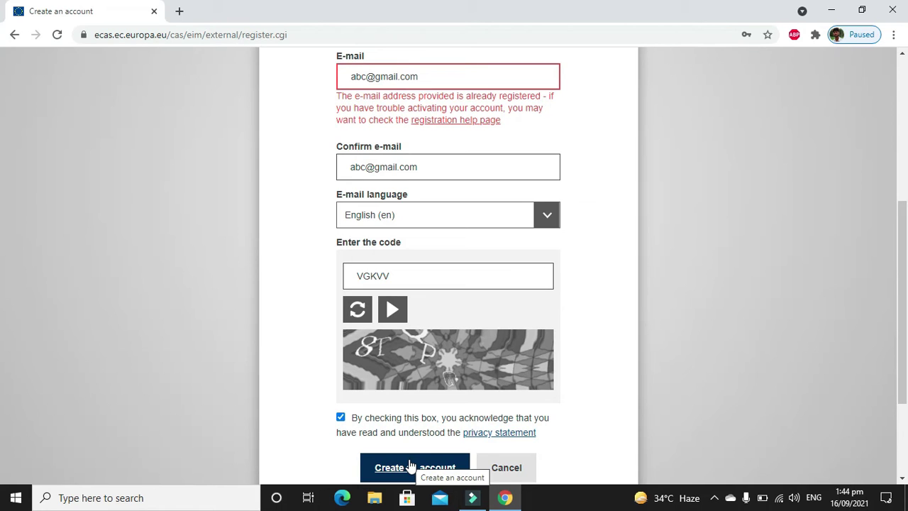
triple_click(399, 174)
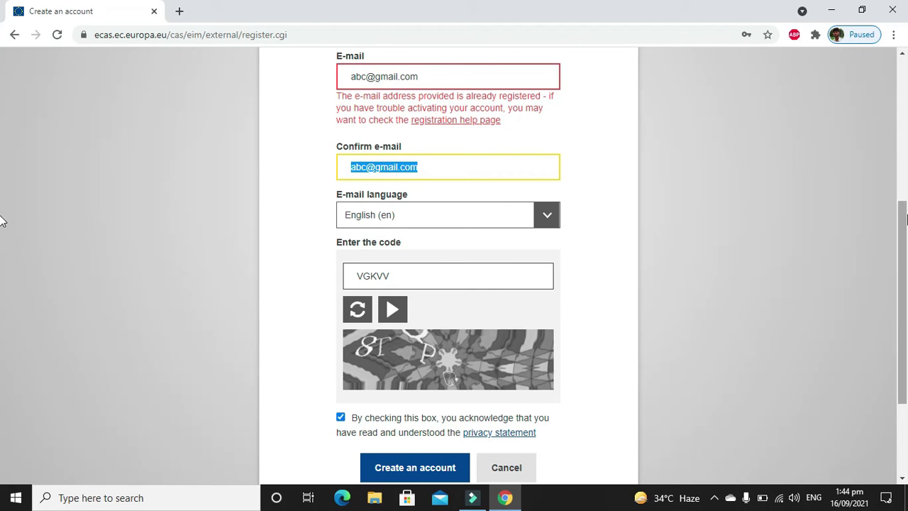
drag(906, 224, 906, 95)
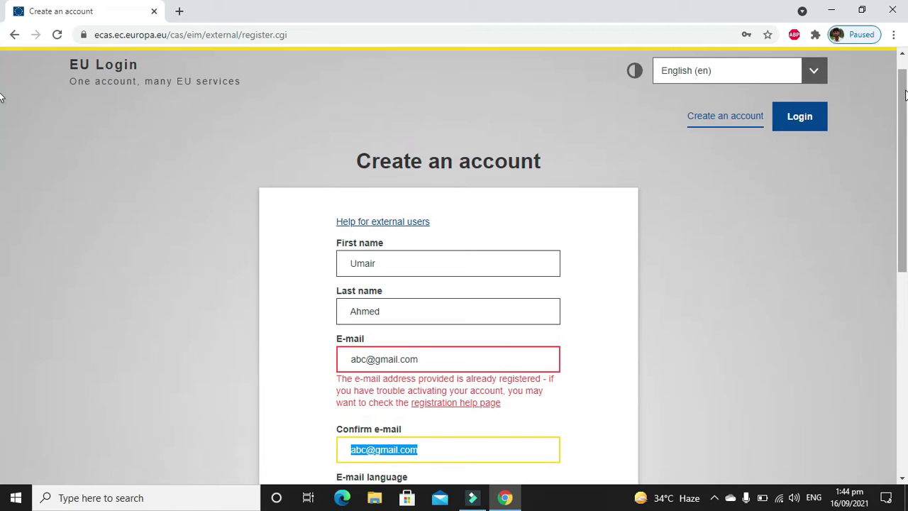
click(803, 120)
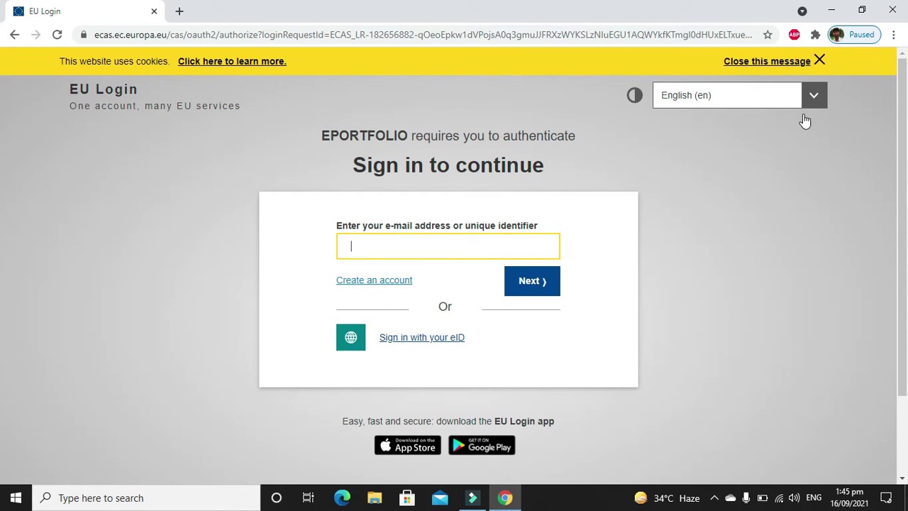
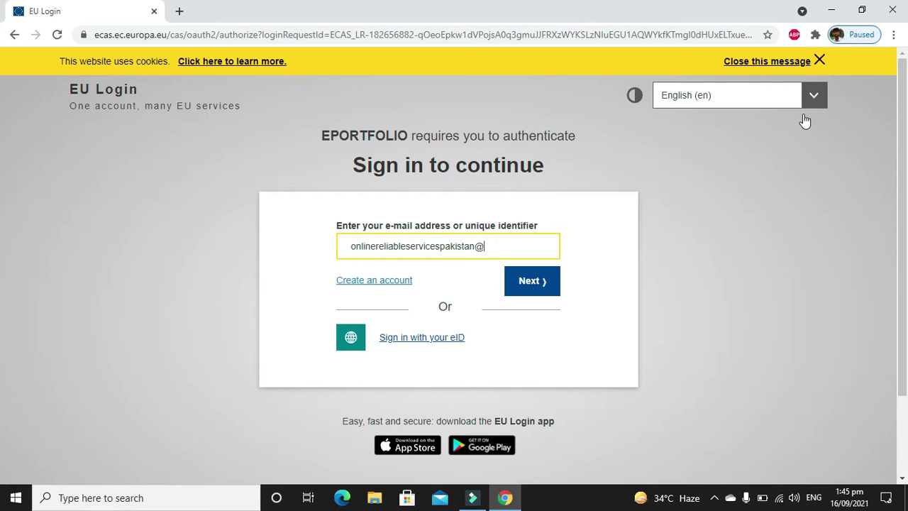
Sign in to EU Login with the account's e-mail address and password.
key(Tab)
click(532, 282)
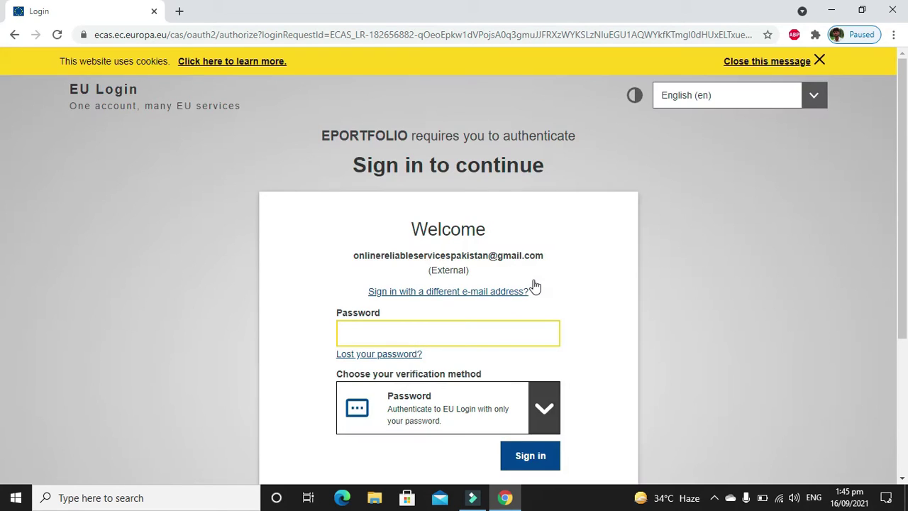
text(•••••••••••)
click(528, 459)
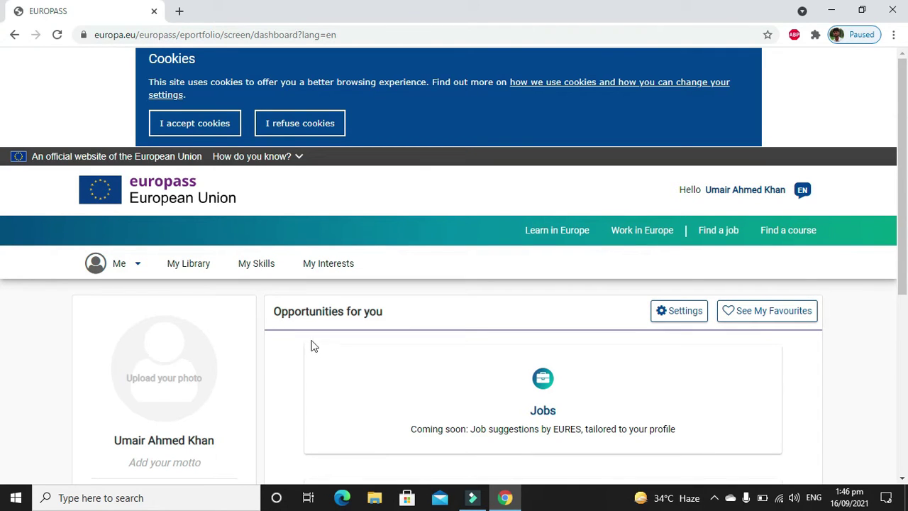
Accept the cookies on the Europass dashboard and open the personal account menu.
click(206, 121)
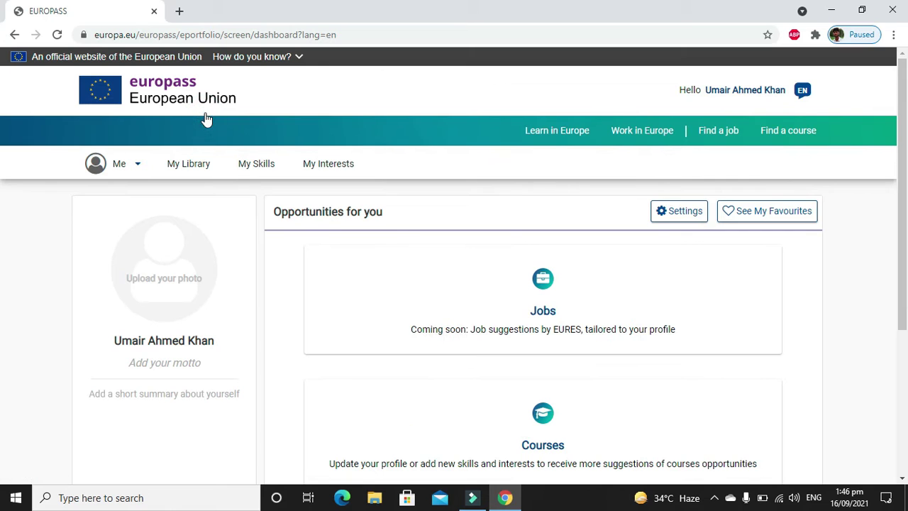
scroll(206, 121, down, 3)
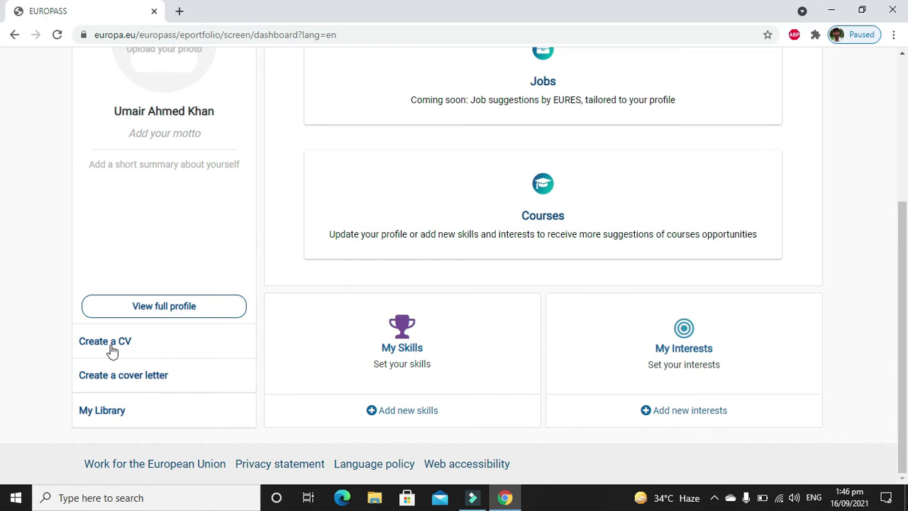
scroll(111, 350, up, 3)
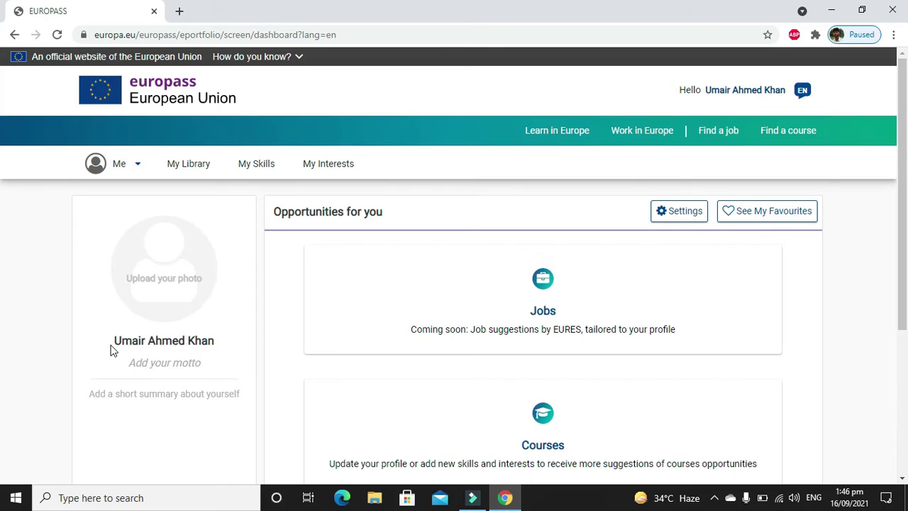
click(103, 174)
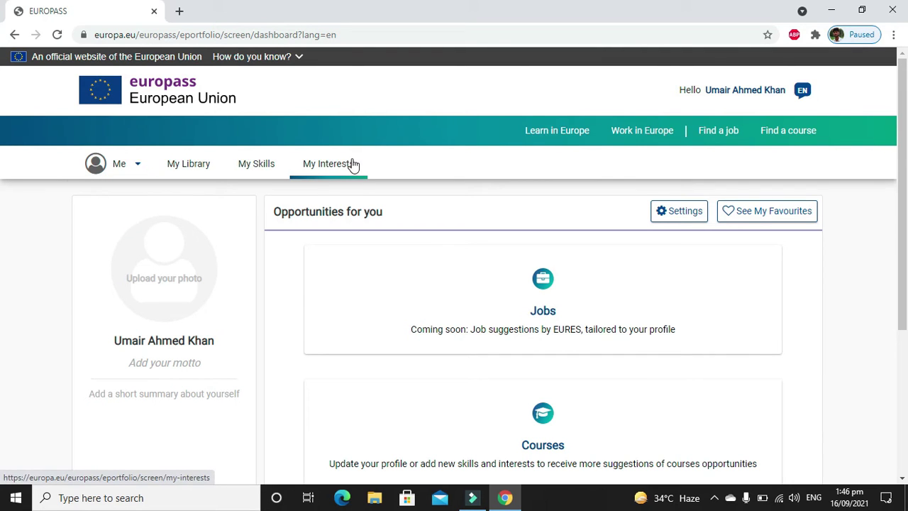
scroll(352, 165, down, 3)
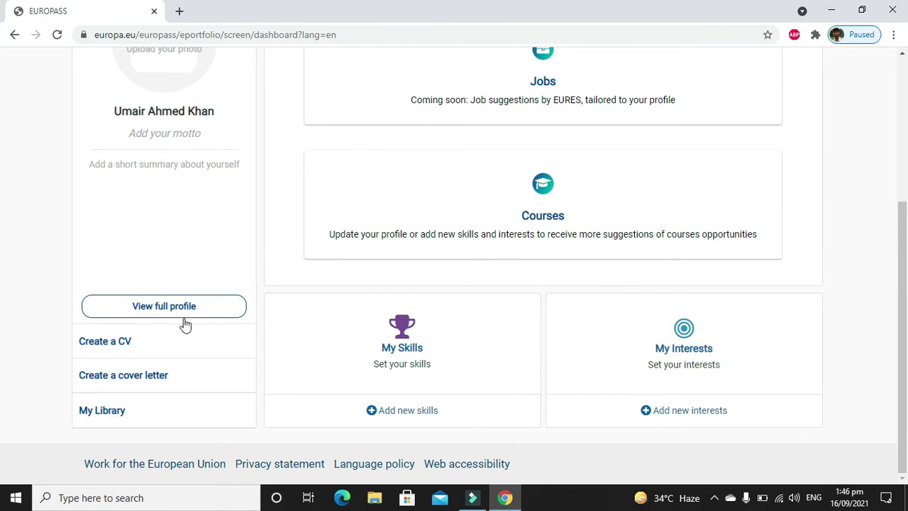
Start a new CV via Create a CV and Create new CV, reaching the Resume CV prompt.
click(123, 341)
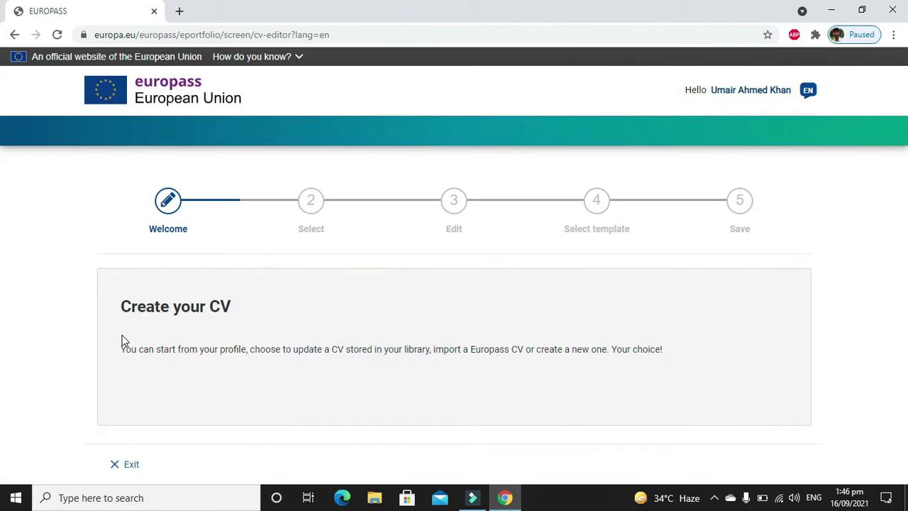
scroll(122, 341, down, 2)
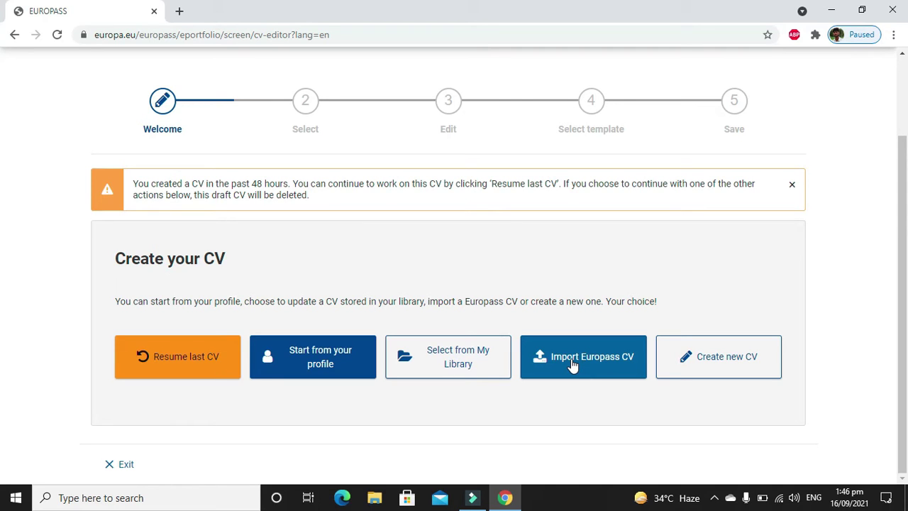
click(706, 357)
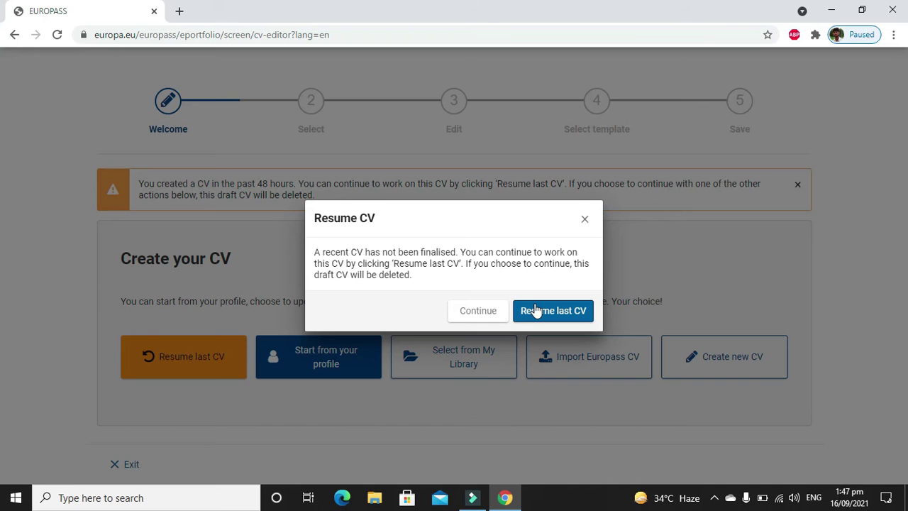
click(536, 310)
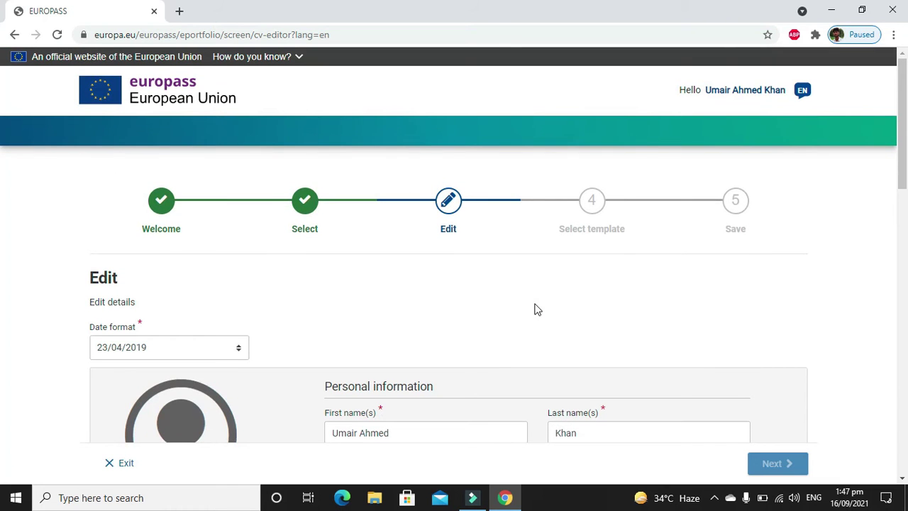
Set the CV date format to '23 Apr 2019' and place the cursor in About me.
scroll(903, 176, down, 3)
drag(903, 176, 904, 120)
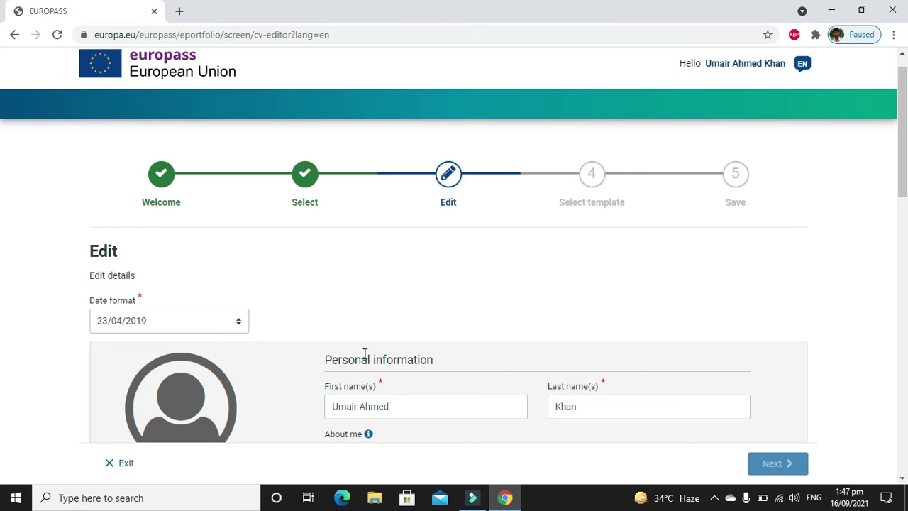
click(200, 329)
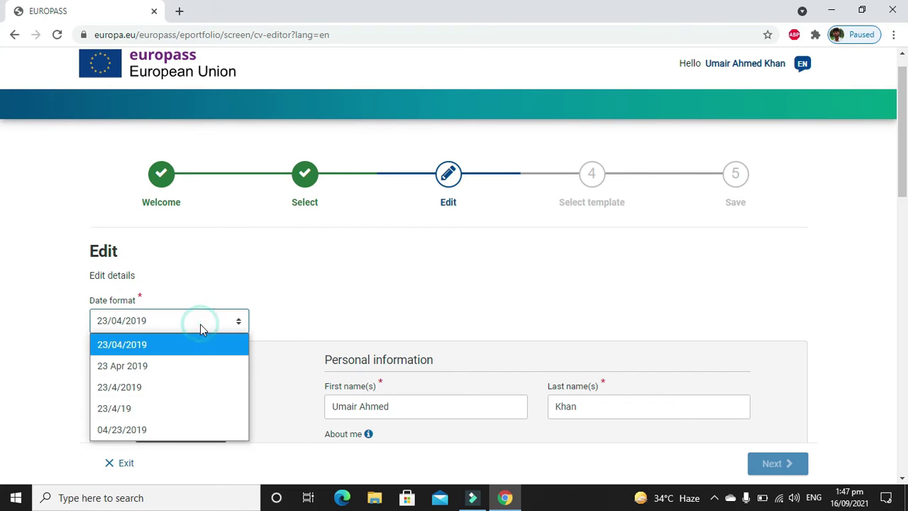
click(183, 365)
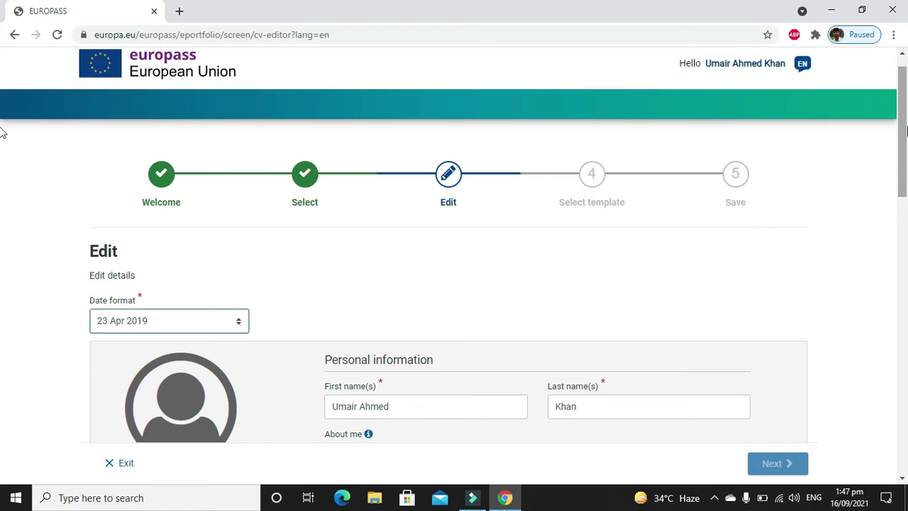
scroll(2, 177, down, 3)
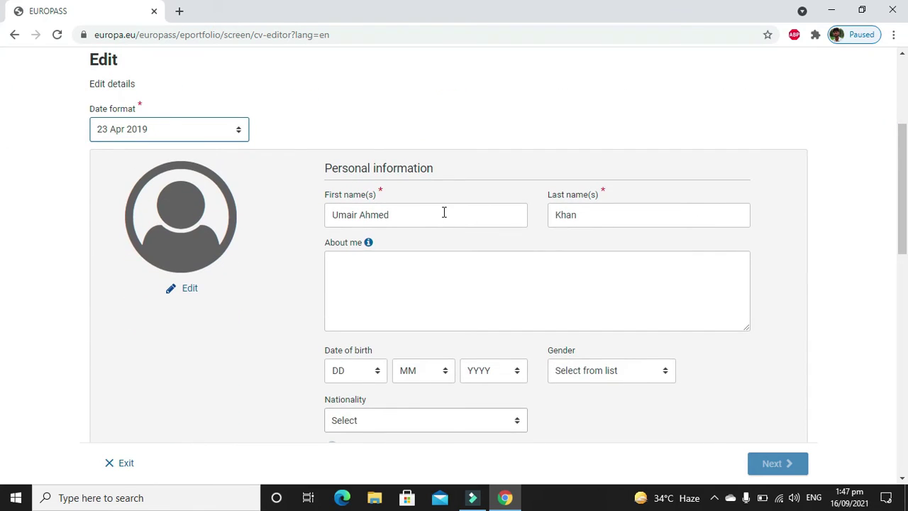
click(405, 267)
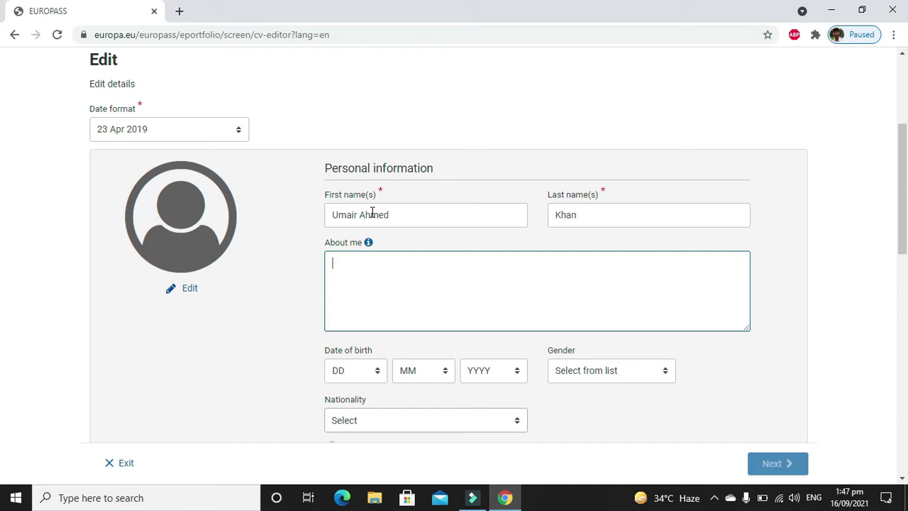
Search Google for 'career objectives' in a new tab and scan the results.
click(179, 12)
text(care)
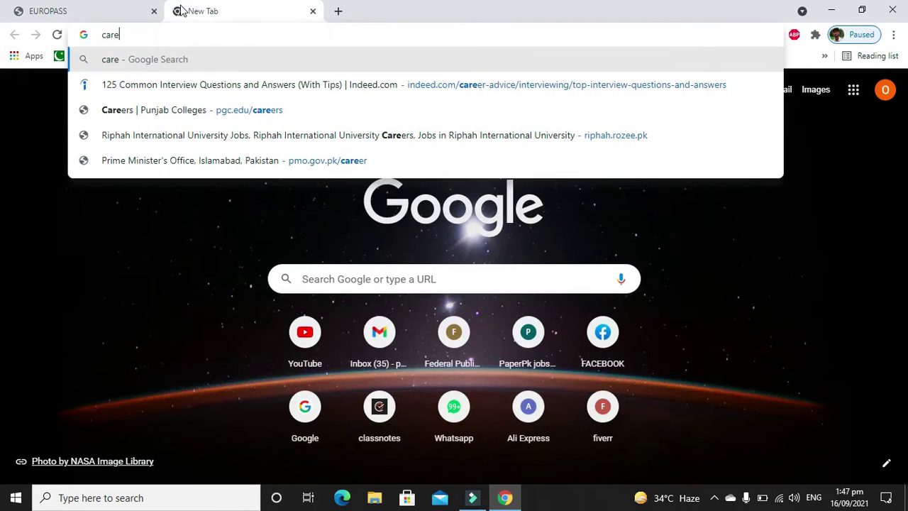
text(er ob)
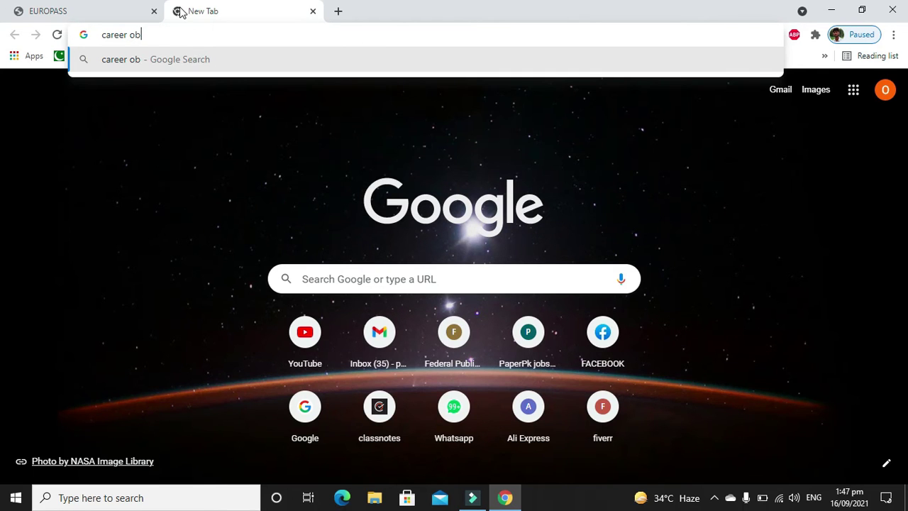
text(jectives)
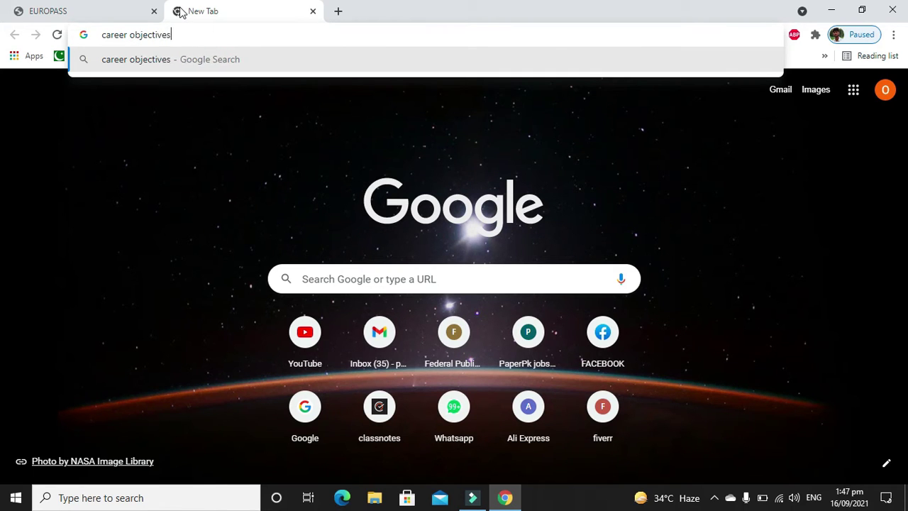
key(Return)
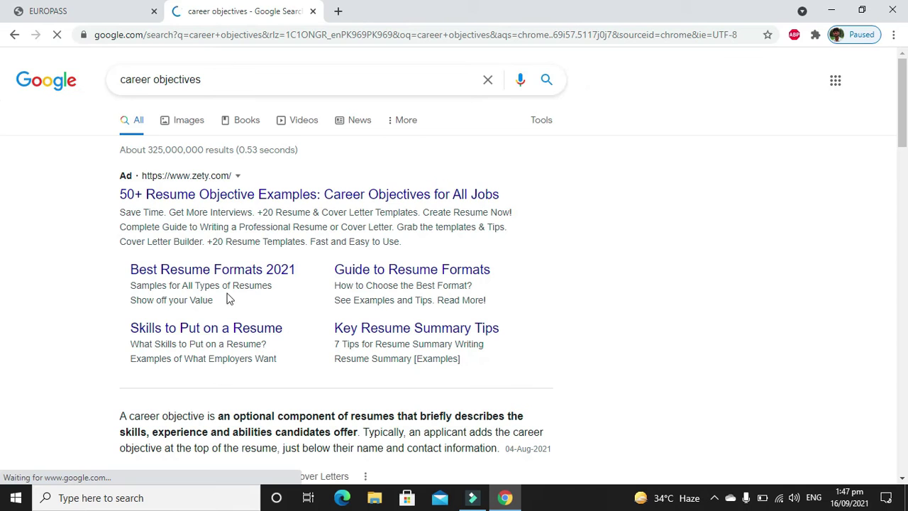
scroll(228, 298, down, 1)
scroll(228, 298, down, 3)
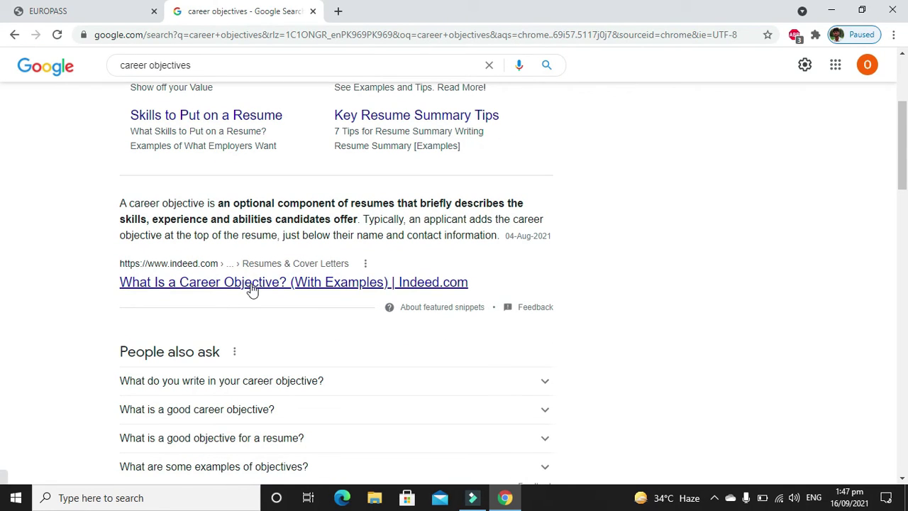
scroll(252, 287, down, 5)
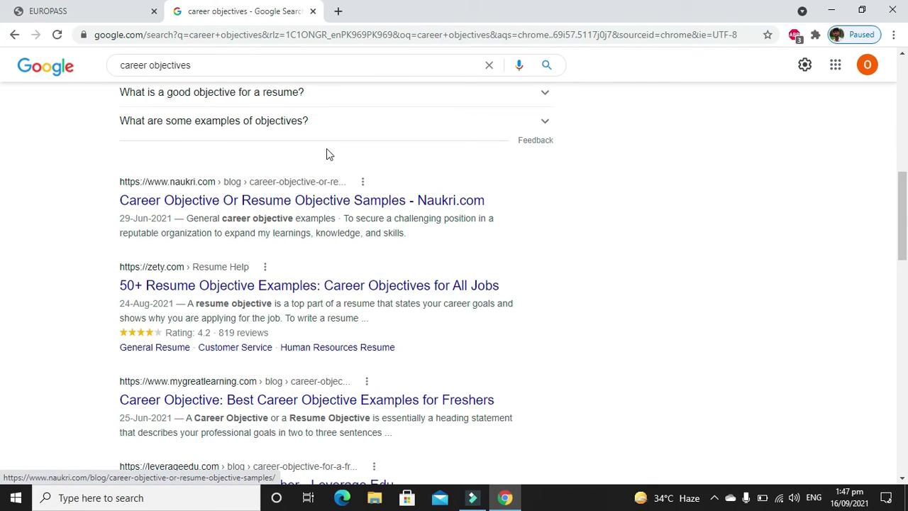
Open zety's '50+ Resume Objective Examples' article and scroll through it, then back up.
click(303, 291)
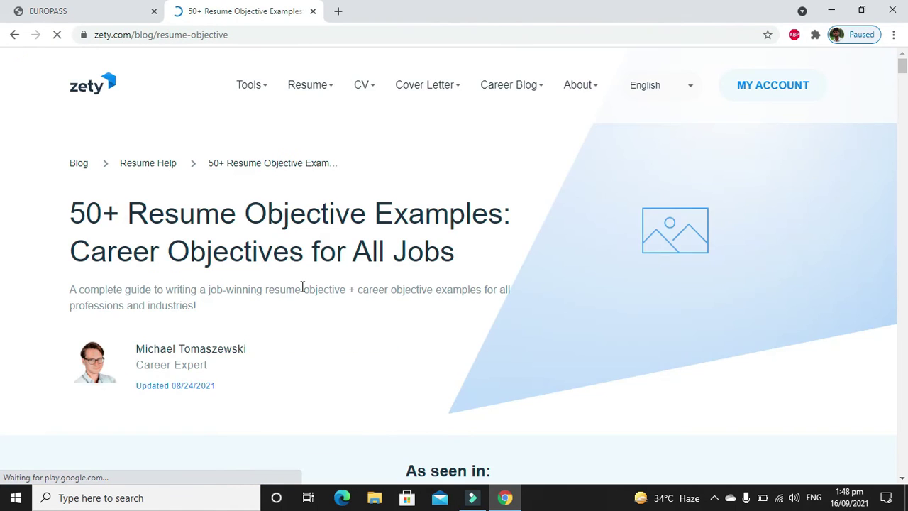
scroll(303, 292, down, 1)
scroll(303, 292, down, 6)
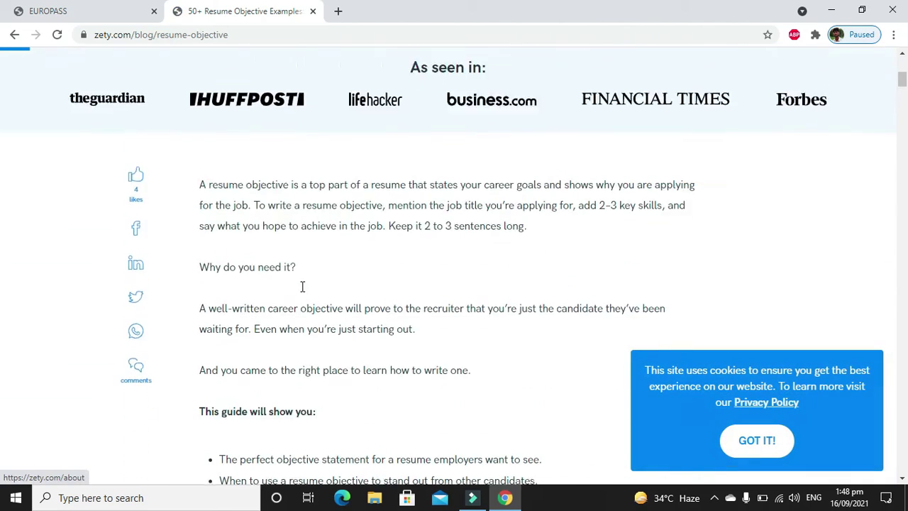
scroll(303, 292, down, 4)
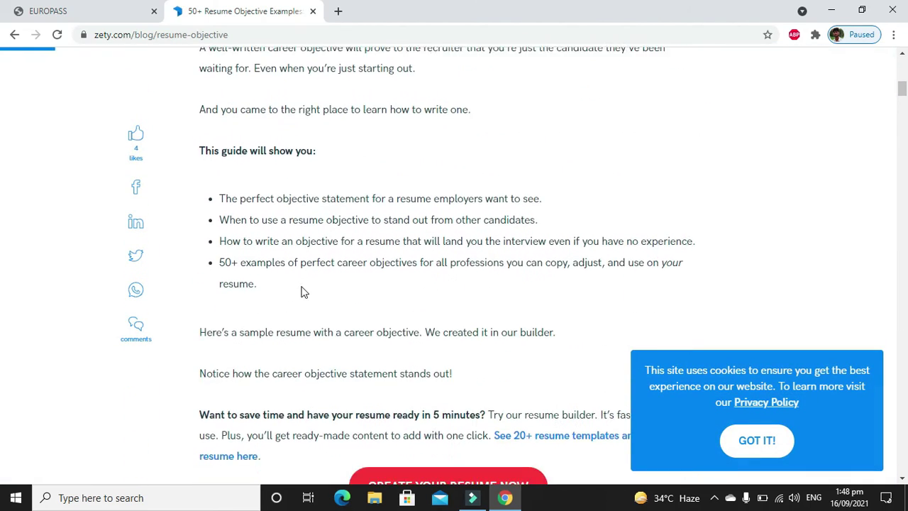
scroll(303, 288, down, 5)
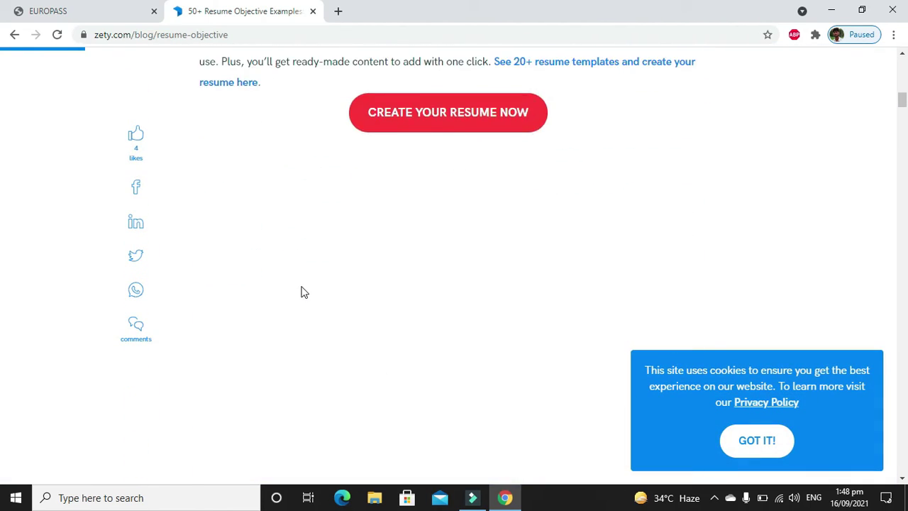
scroll(303, 293, down, 3)
scroll(303, 293, up, 4)
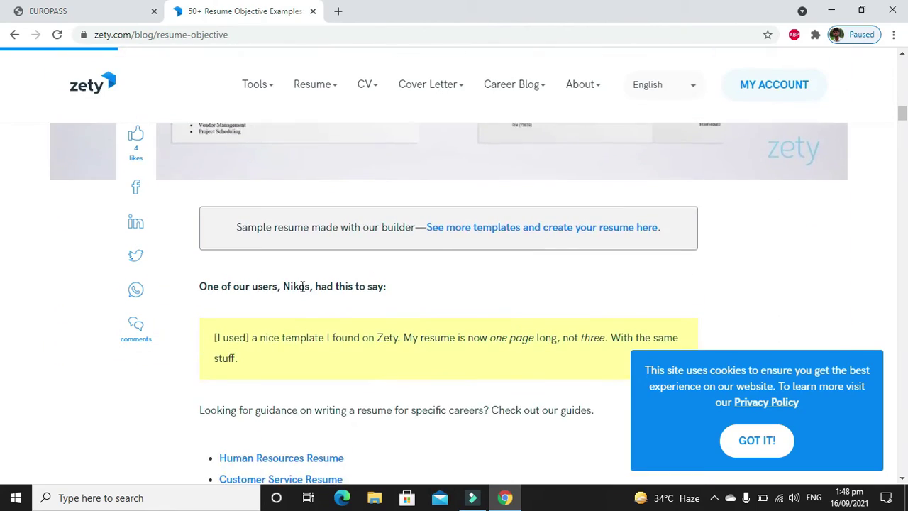
scroll(303, 292, up, 7)
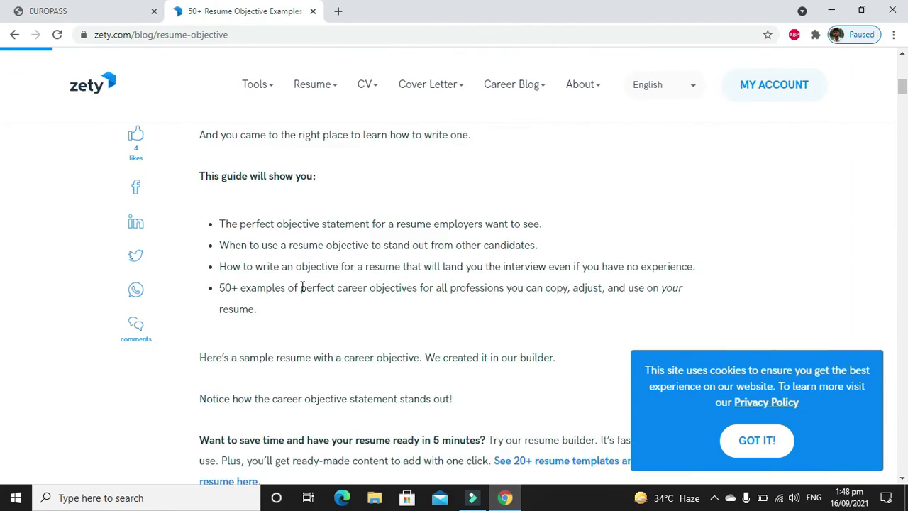
scroll(303, 292, up, 8)
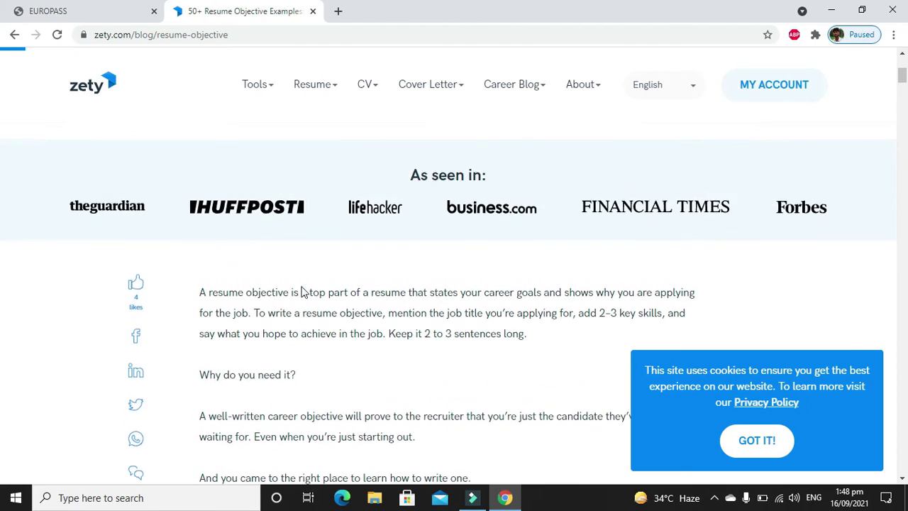
Return to the results, open Naukri's career objective samples and select general example 2.
click(15, 35)
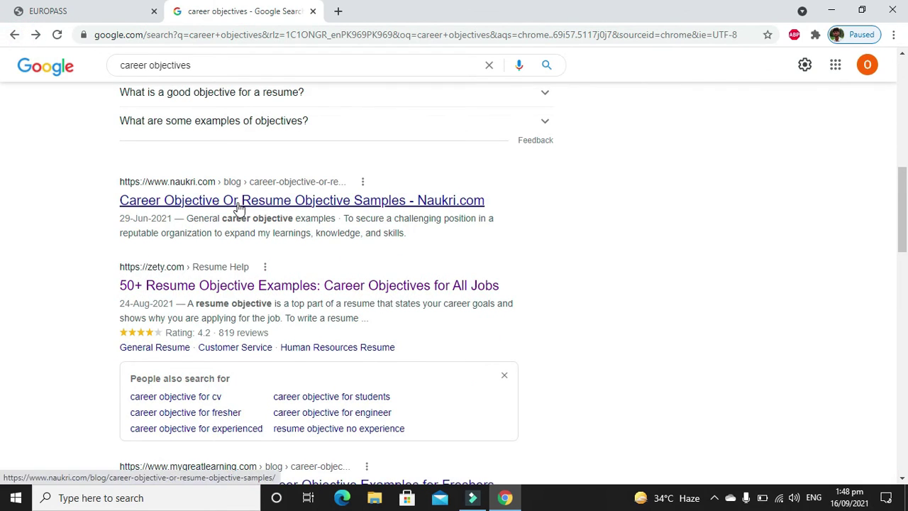
scroll(239, 205, up, 2)
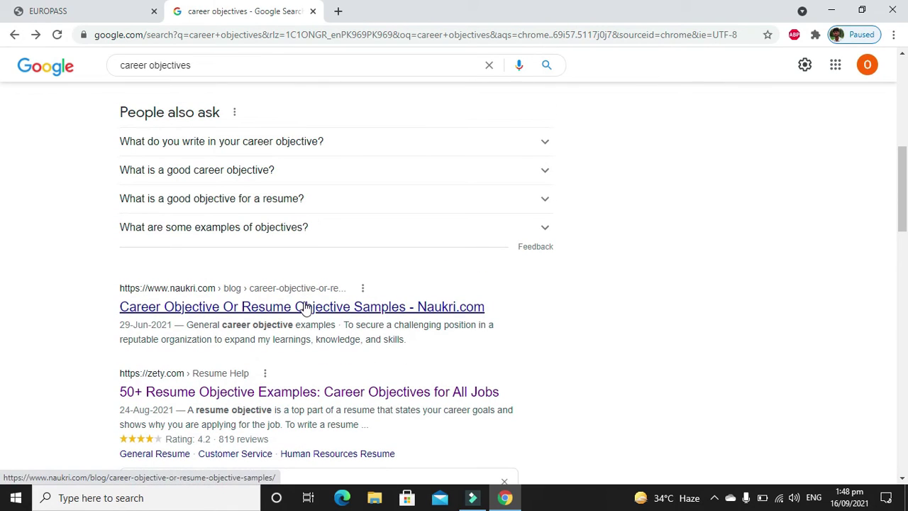
click(304, 306)
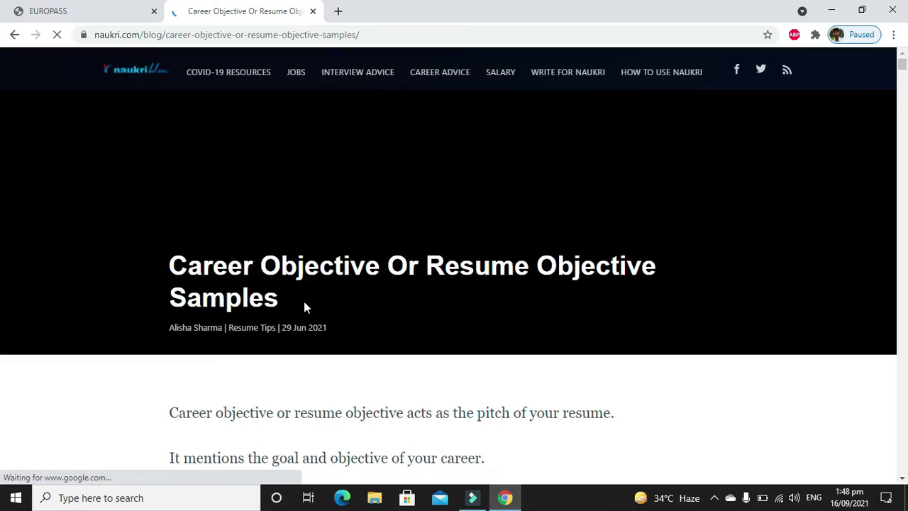
scroll(305, 306, down, 3)
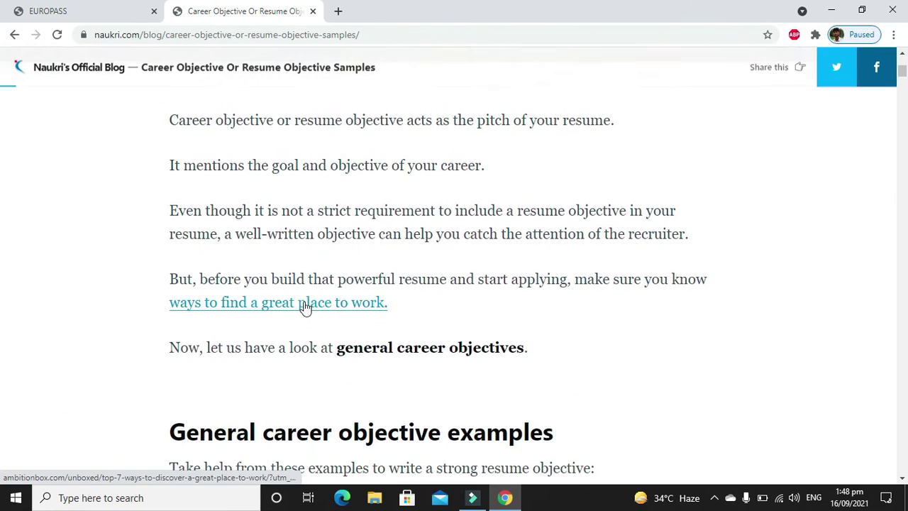
scroll(305, 303, down, 4)
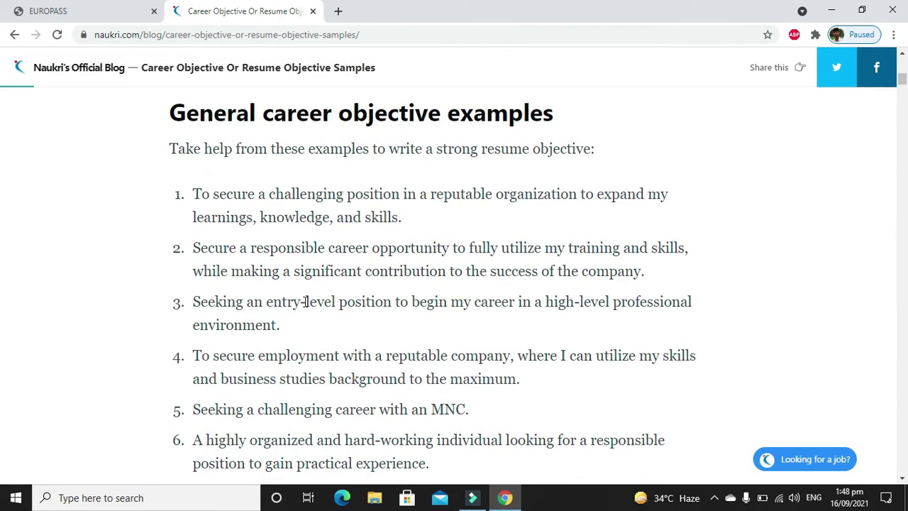
drag(192, 246, 674, 277)
key(ctrl+c)
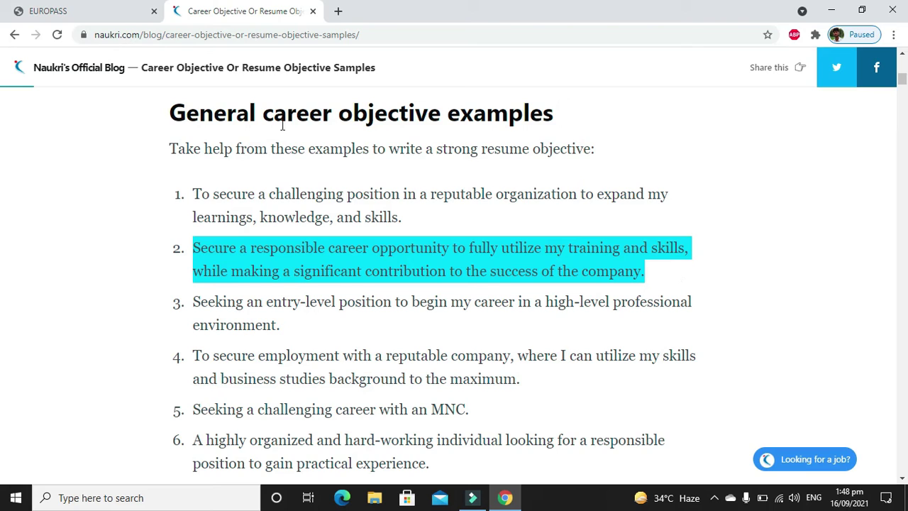
click(128, 20)
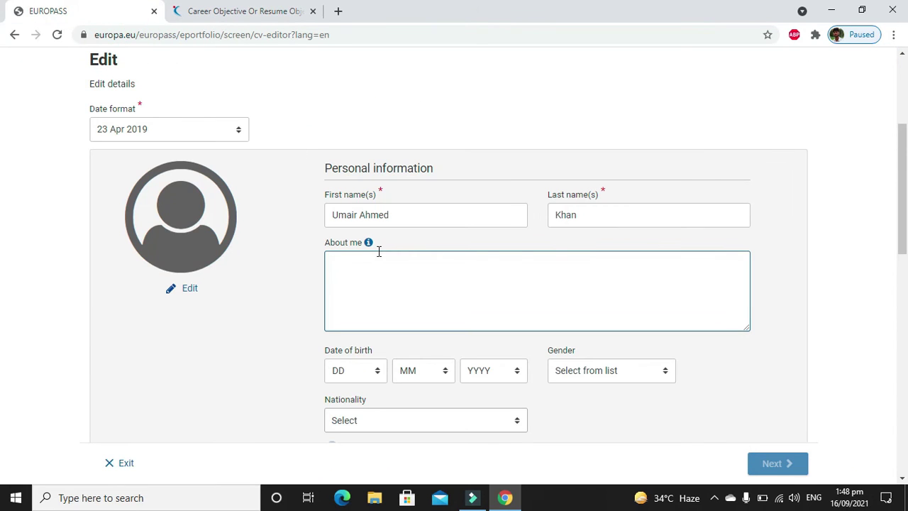
key(ctrl+v)
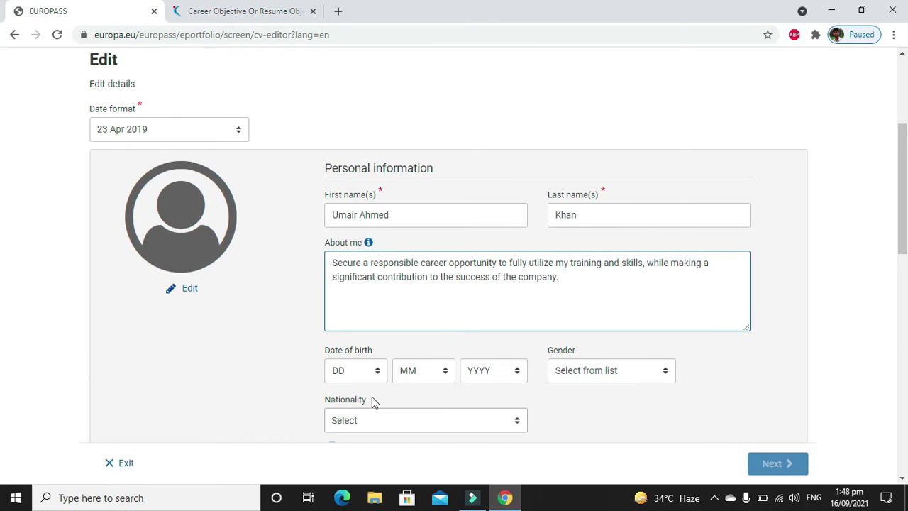
click(368, 377)
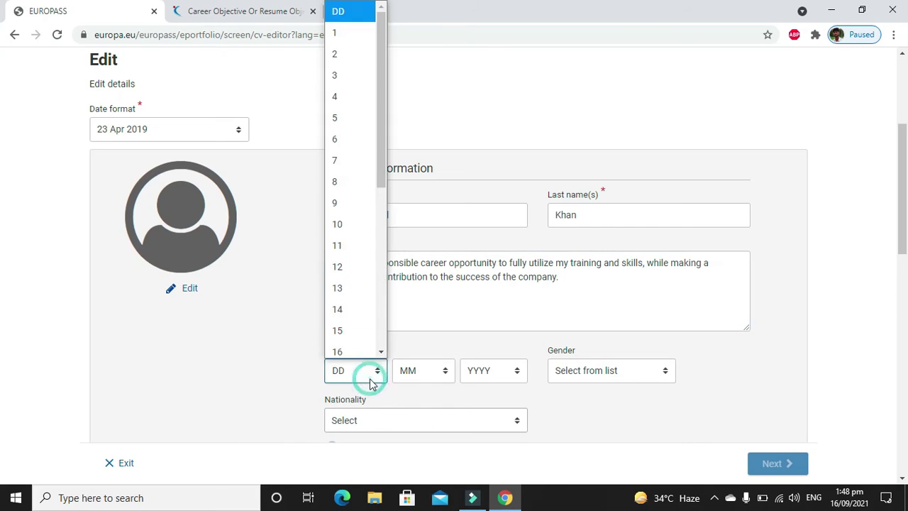
click(362, 241)
click(420, 385)
click(427, 243)
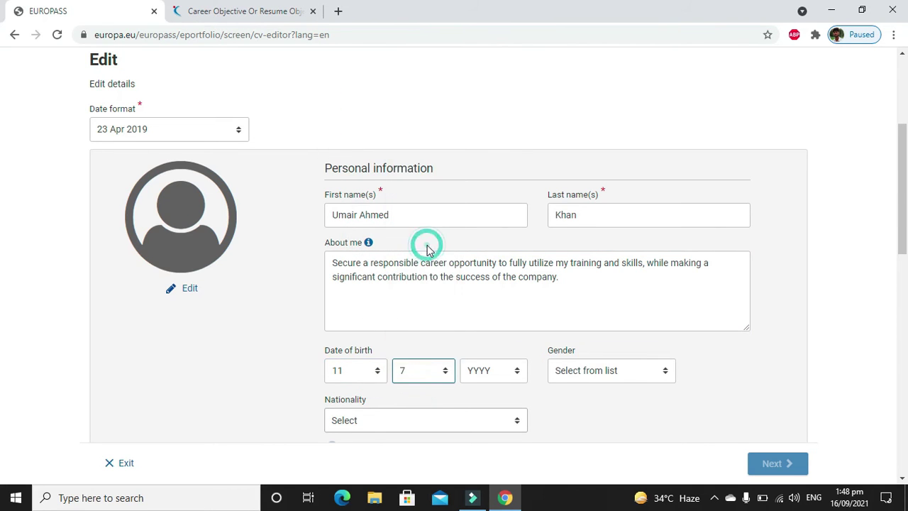
click(491, 372)
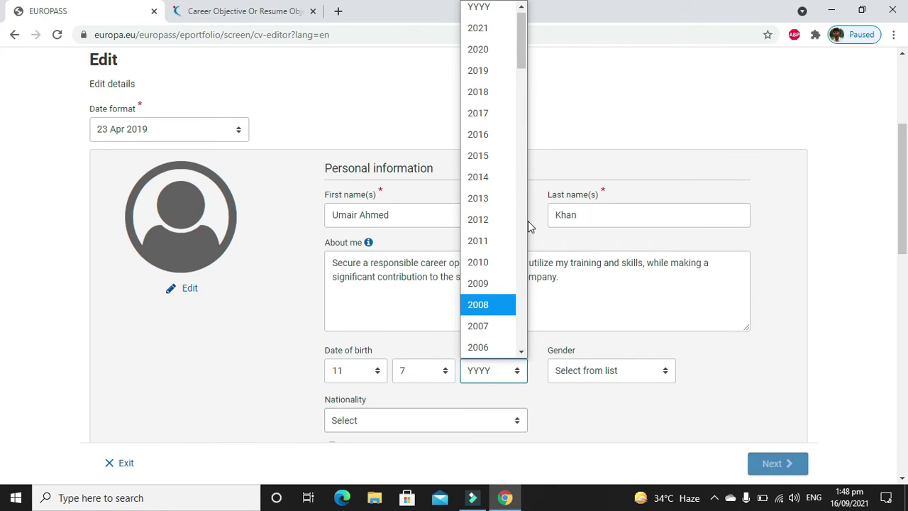
scroll(523, 228, down, 13)
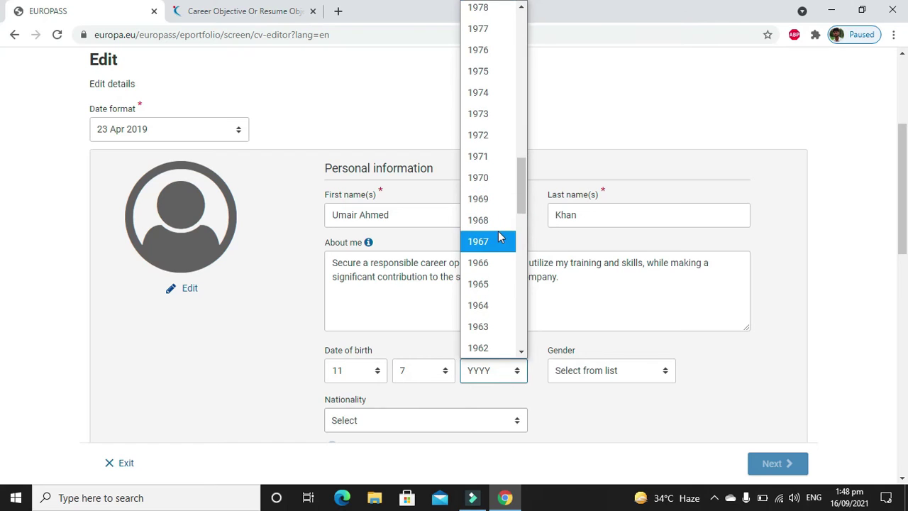
click(499, 241)
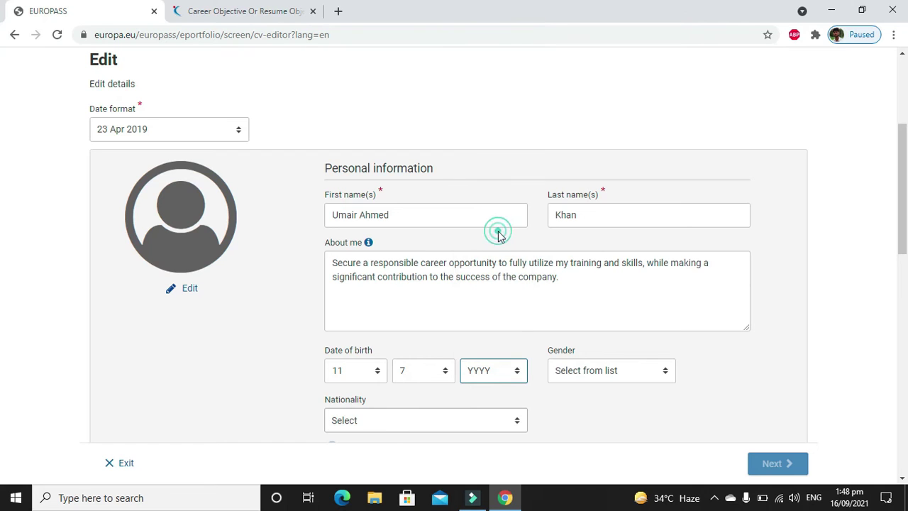
click(513, 371)
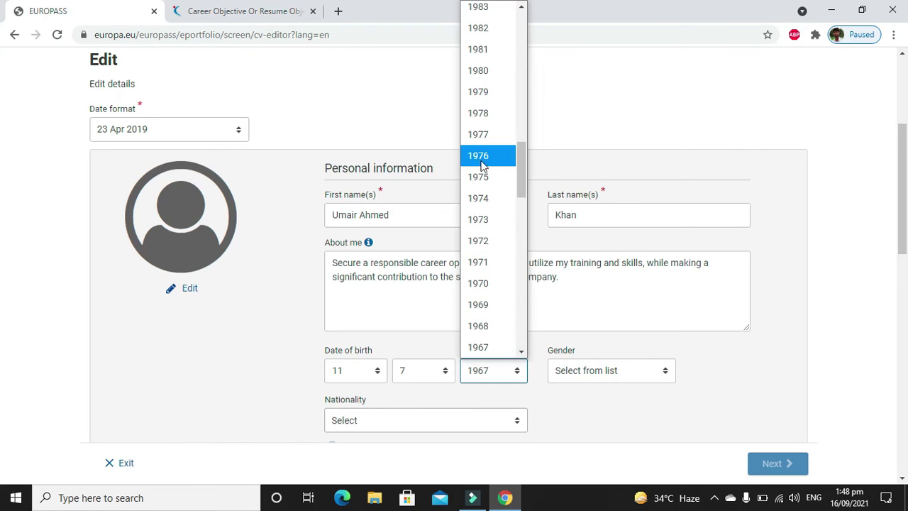
click(483, 167)
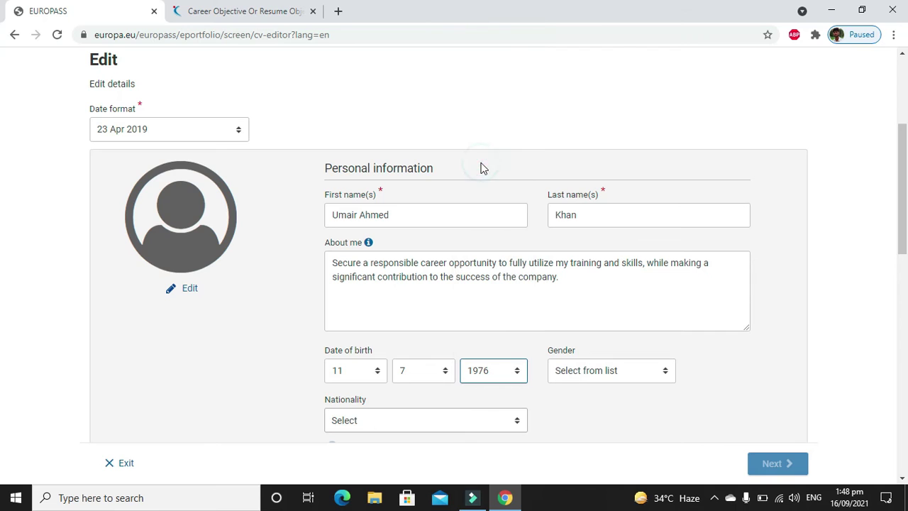
Set gender to Male and search for and choose Pakistani as nationality.
click(575, 376)
click(577, 282)
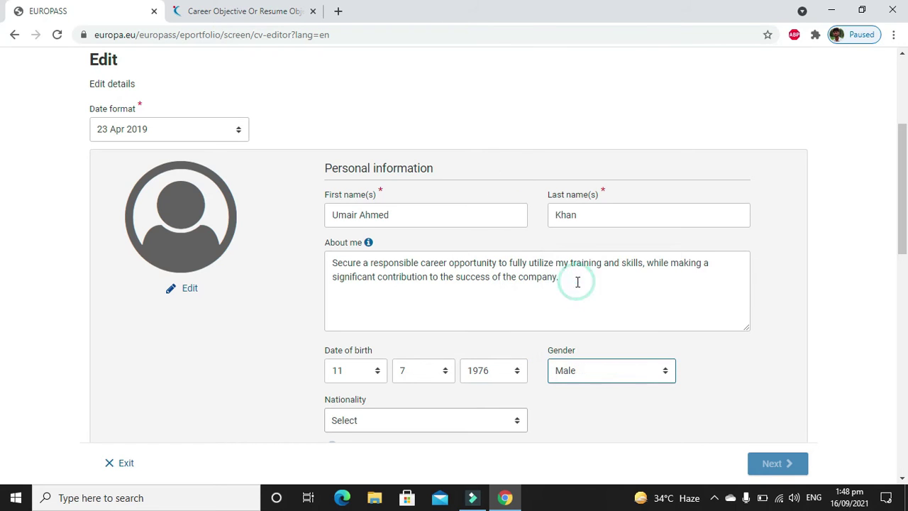
click(443, 420)
click(444, 423)
click(444, 423)
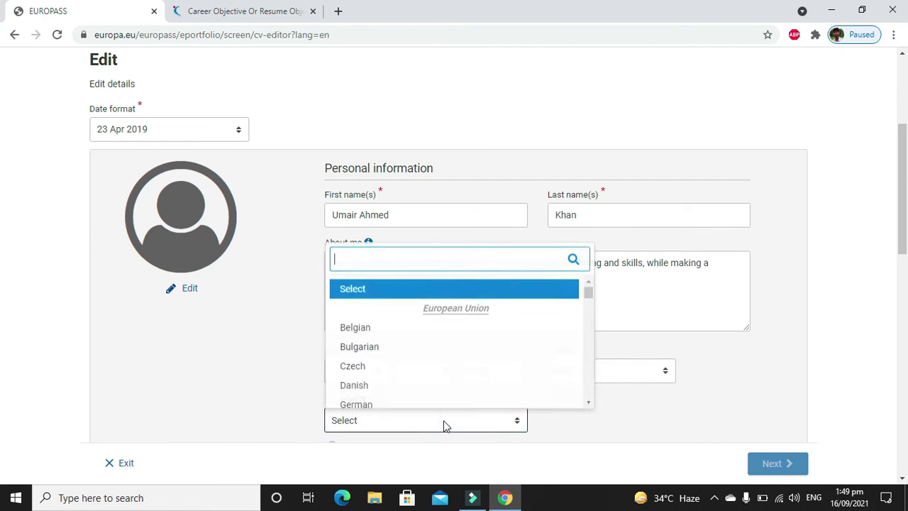
click(445, 424)
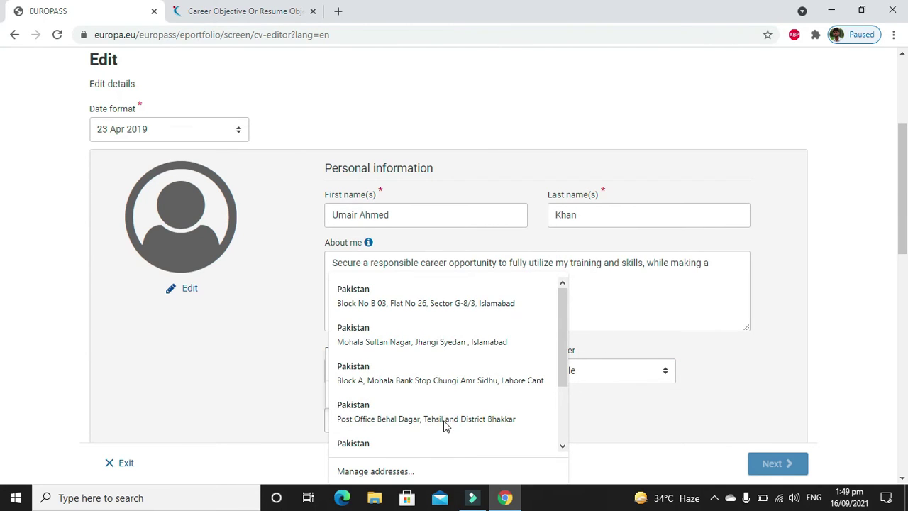
text(pakkist)
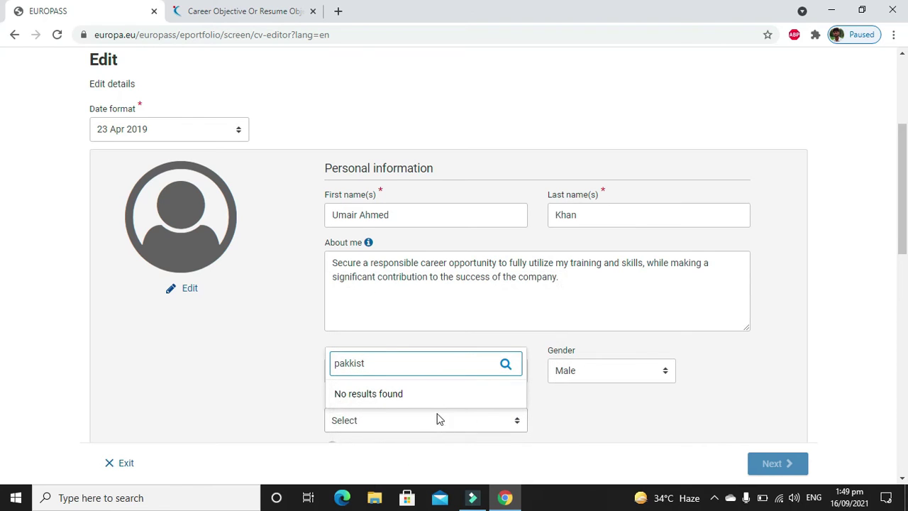
key(BackSpace)
key(BackSpace)
key(BackSpace)
key(BackSpace)
text(i)
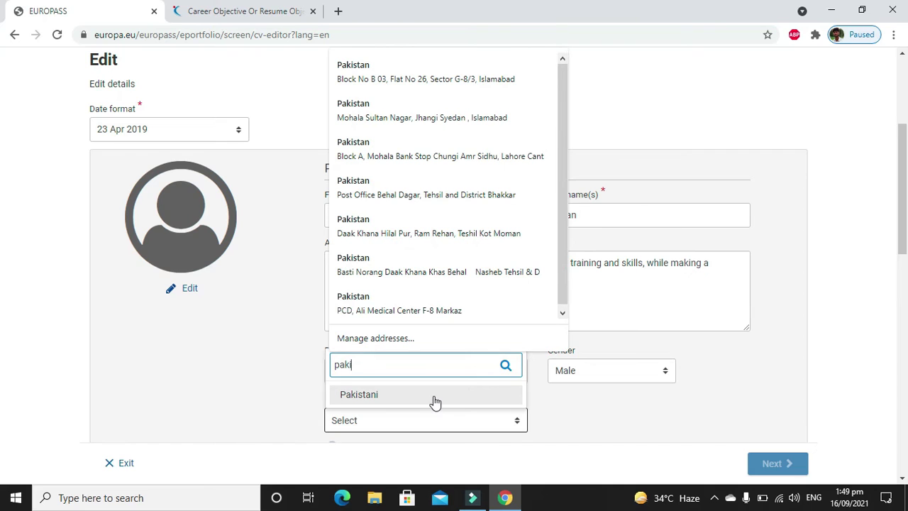
click(381, 396)
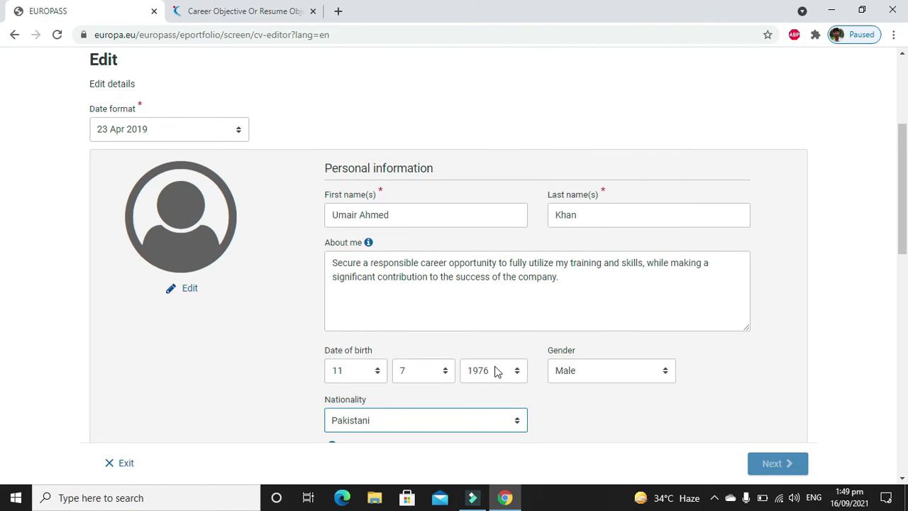
drag(904, 252, 906, 307)
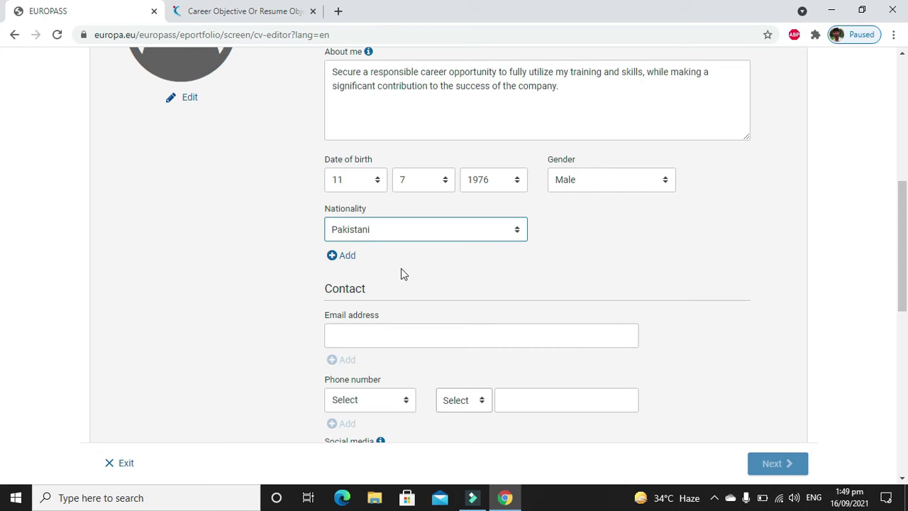
Enter the contact e-mail address in the Contact section's Email field.
click(383, 330)
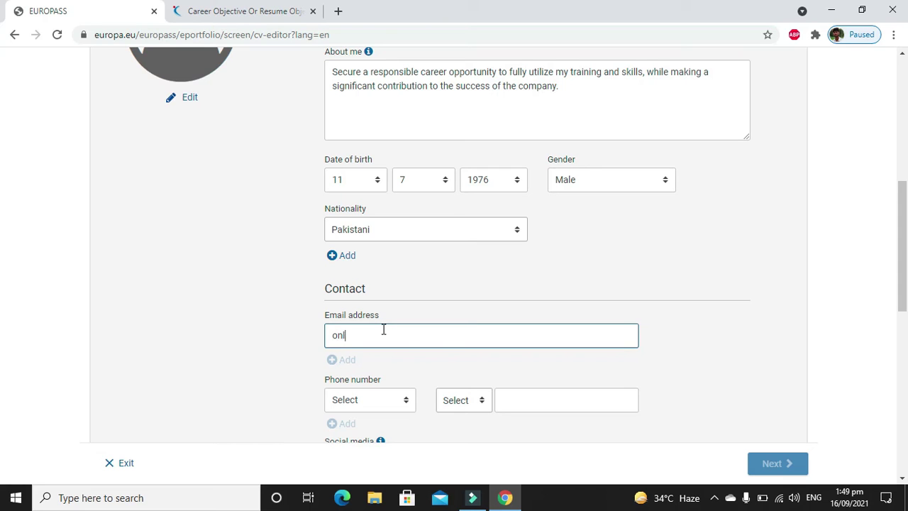
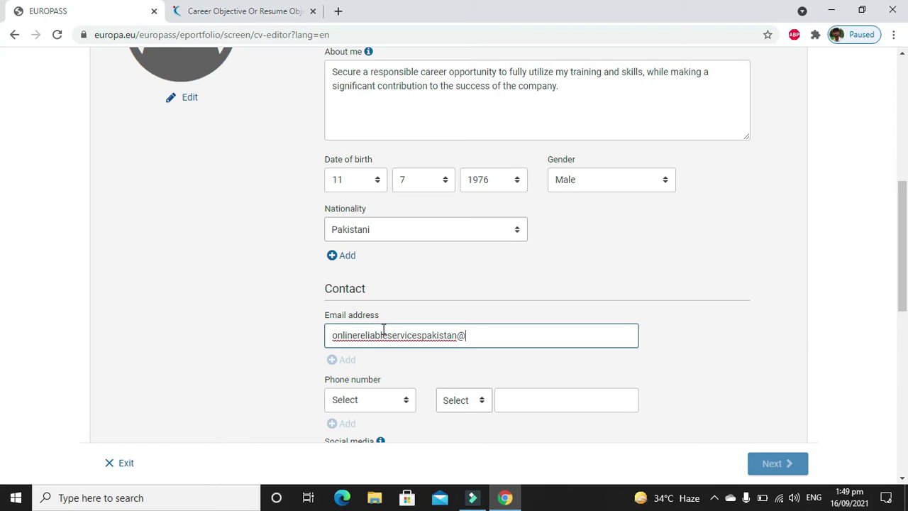
key(Tab)
click(366, 401)
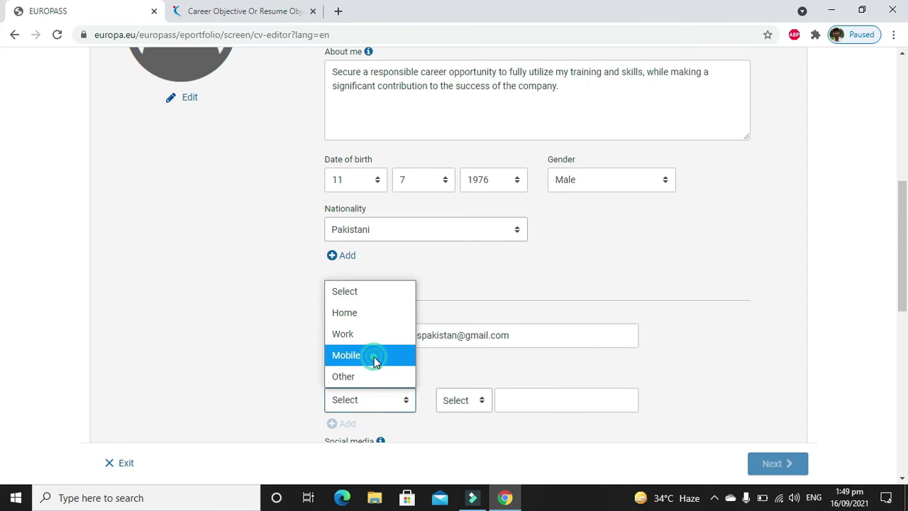
Make the phone entry a Mobile number with Pakistan's +92 dialling code.
click(375, 356)
click(466, 402)
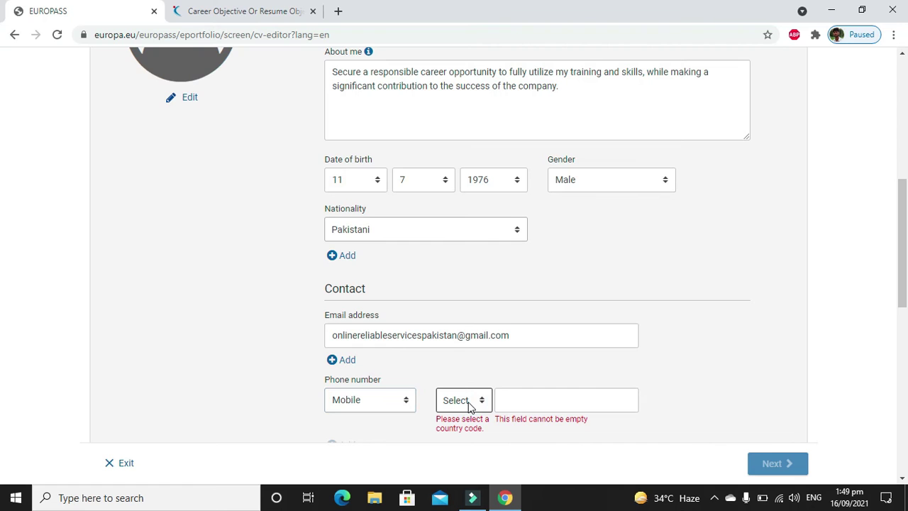
scroll(3, 270, down, 3)
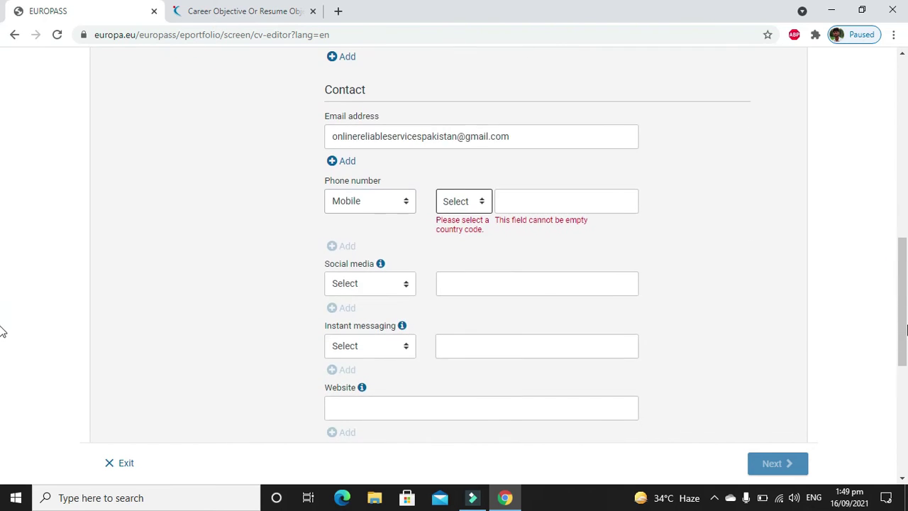
click(464, 202)
text(pak)
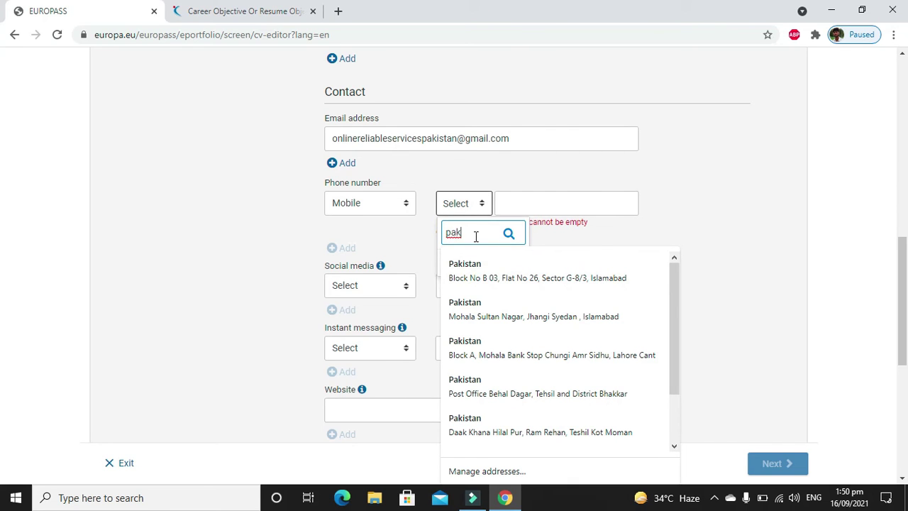
click(471, 264)
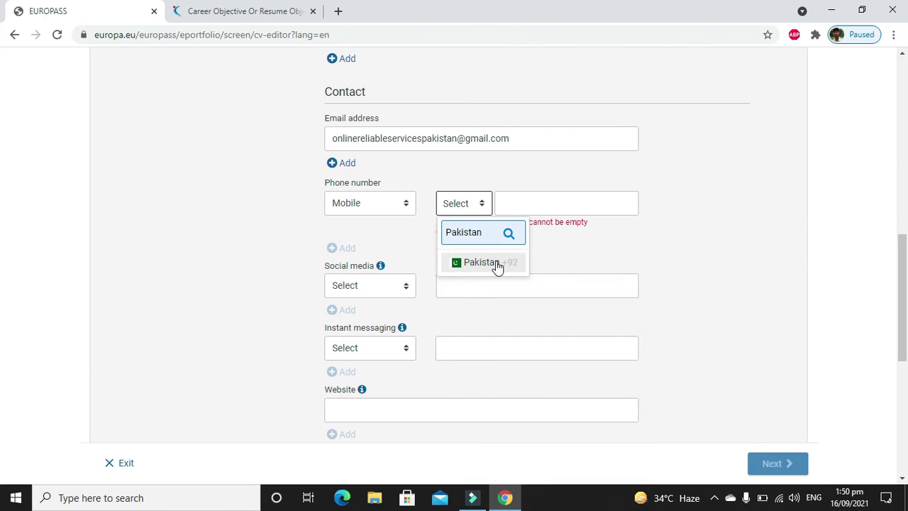
click(496, 264)
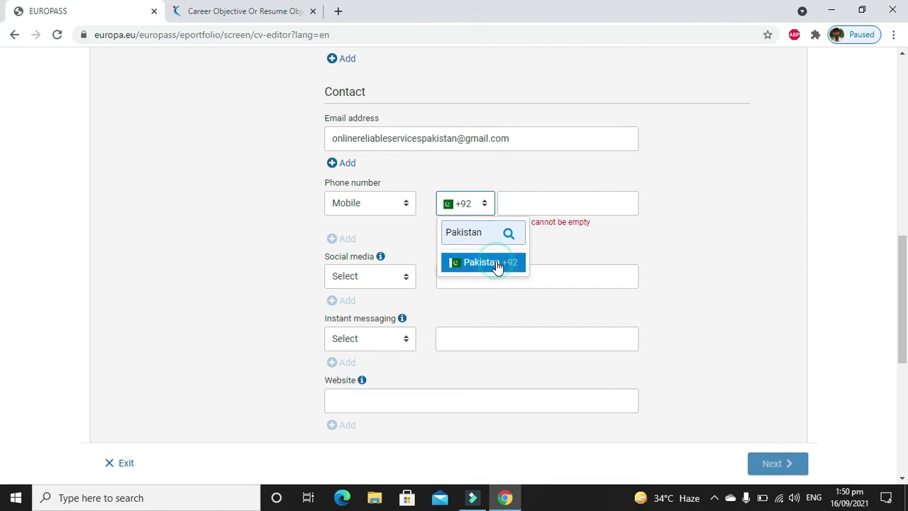
Replace the autofilled phone number with a short sample number.
click(550, 201)
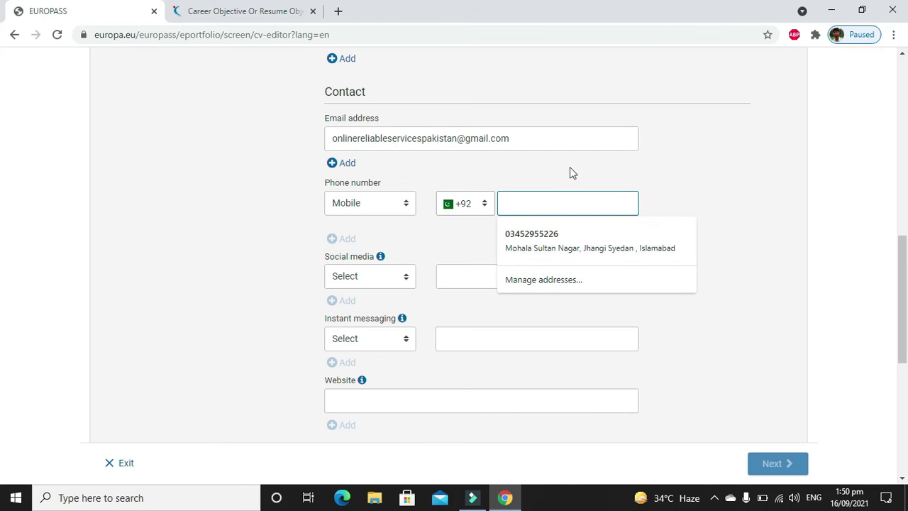
click(523, 235)
key(BackSpace)
key(BackSpace)
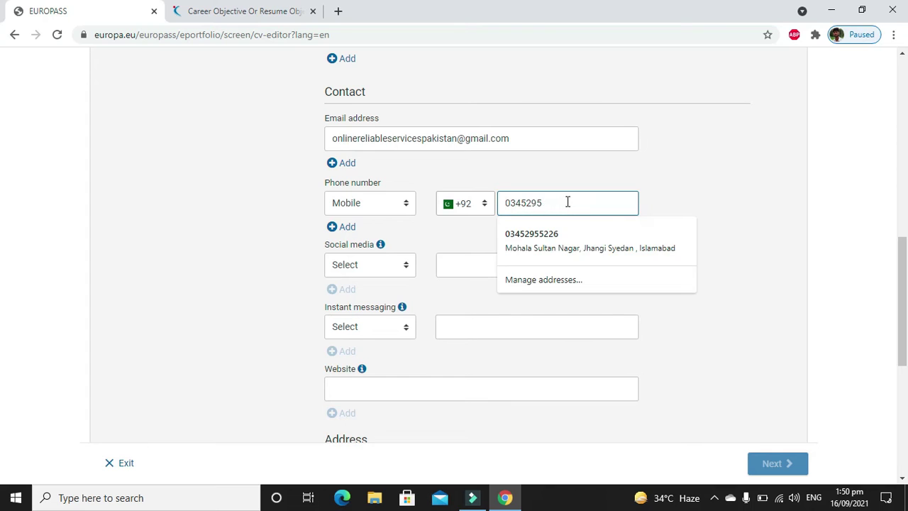
key(BackSpace)
key(BackSpace)
key(BackSpace)
key(BackSpace)
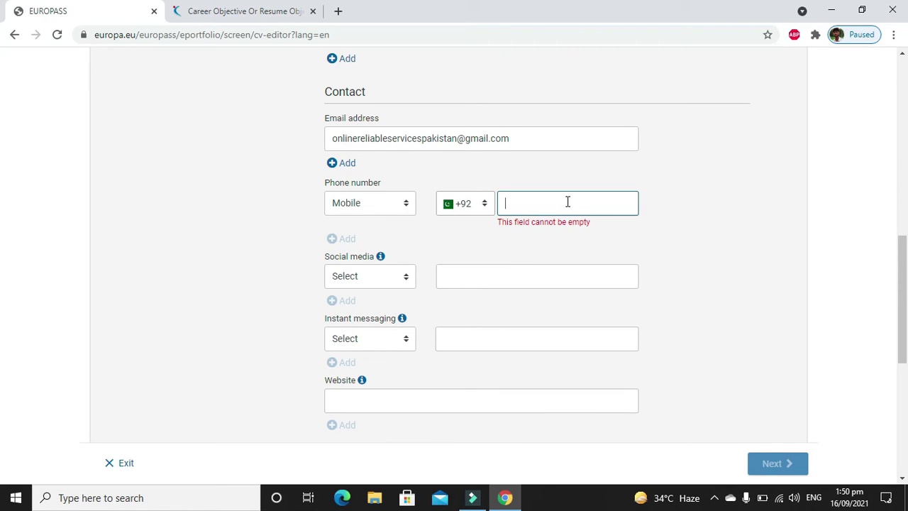
text(1)
key(BackSpace)
text(1234567)
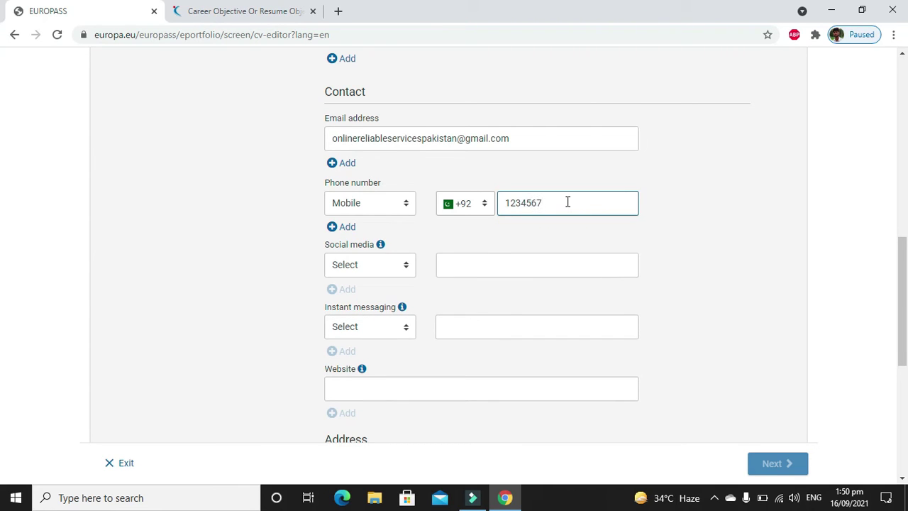
click(355, 274)
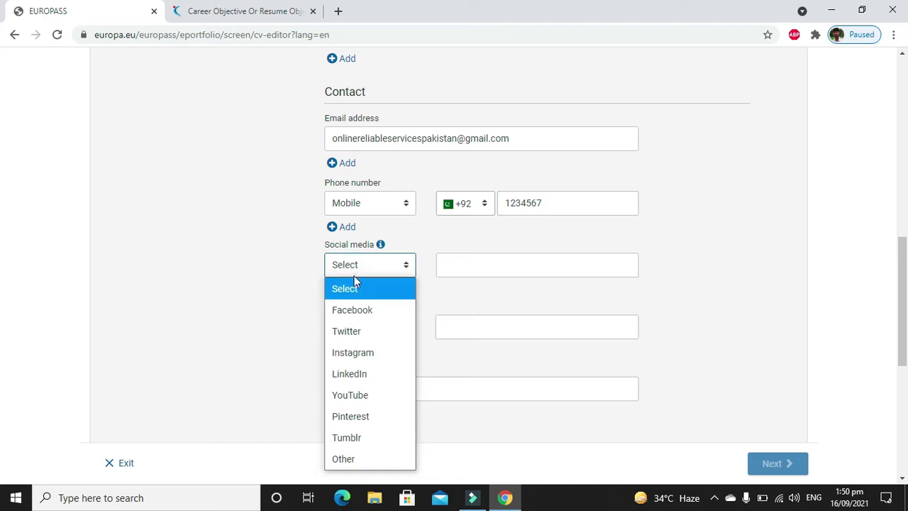
Choose Facebook as the social media network and clear the junk text from its link field.
click(355, 309)
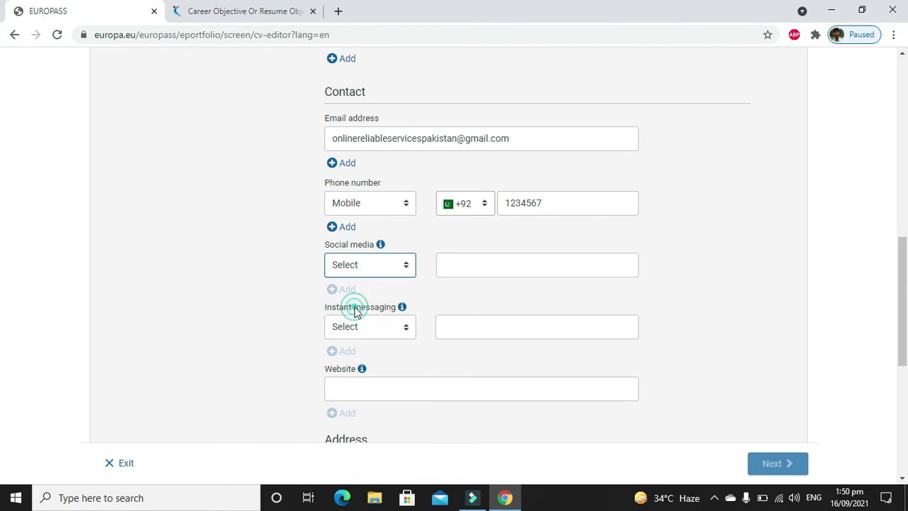
click(470, 260)
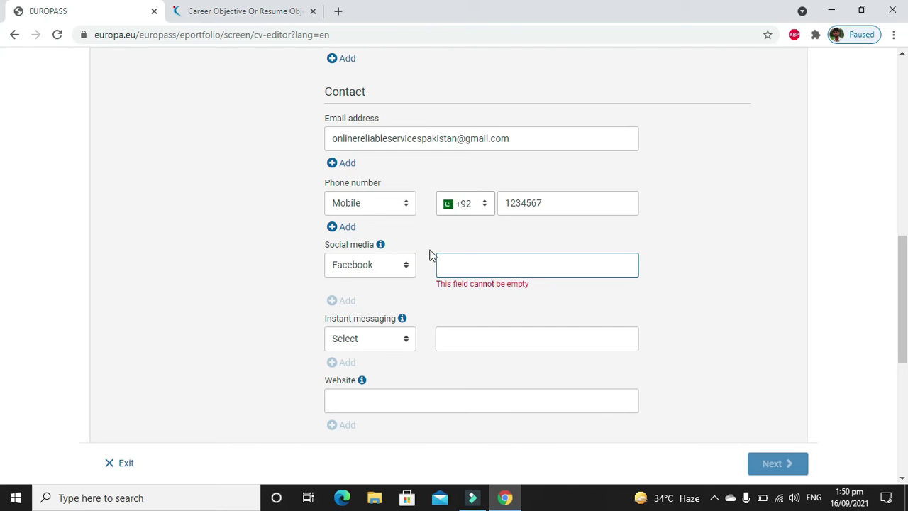
text(kcl)
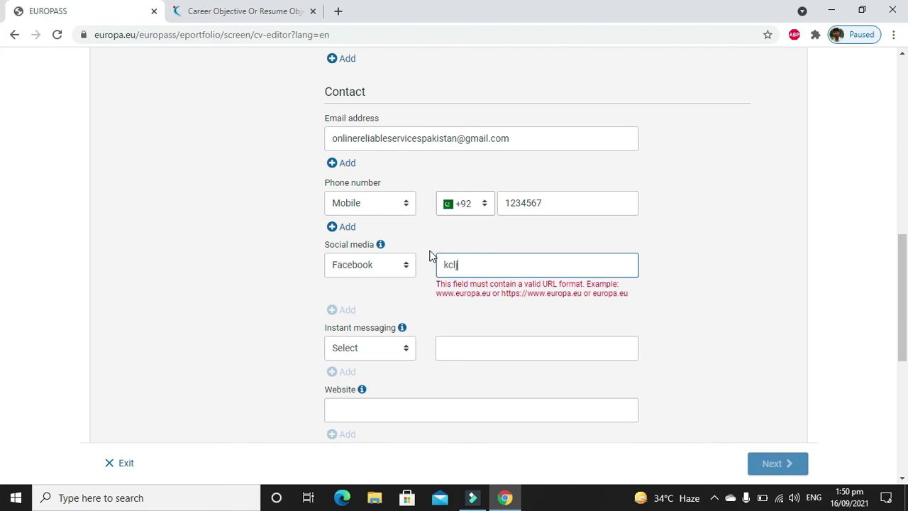
text(jhflkdshfdslkfdshflksfhdslkfds)
key(BackSpace)
key(BackSpace)
key(BackSpace)
key(BackSpace)
key(BackSpace)
key(BackSpace)
key(BackSpace)
key(BackSpace)
key(BackSpace)
key(BackSpace)
key(BackSpace)
key(BackSpace)
key(BackSpace)
key(BackSpace)
key(BackSpace)
key(BackSpace)
key(BackSpace)
key(BackSpace)
key(BackSpace)
key(BackSpace)
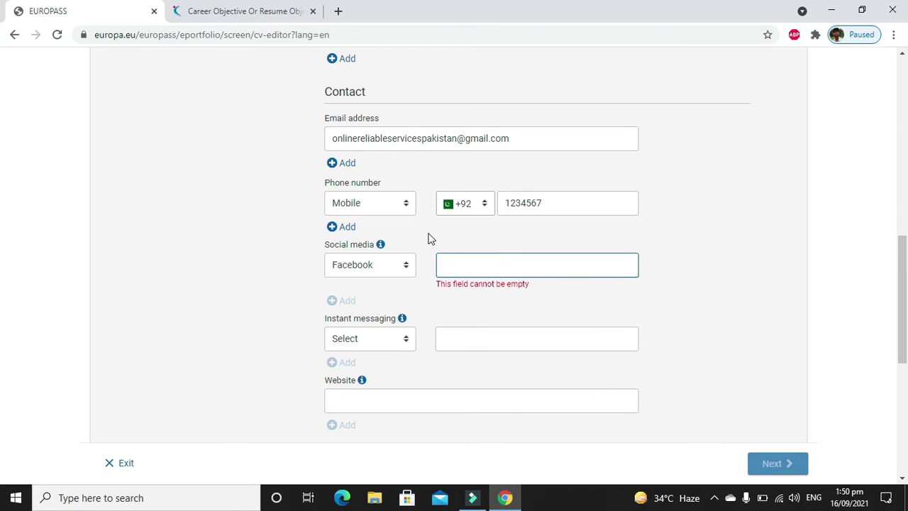
click(337, 11)
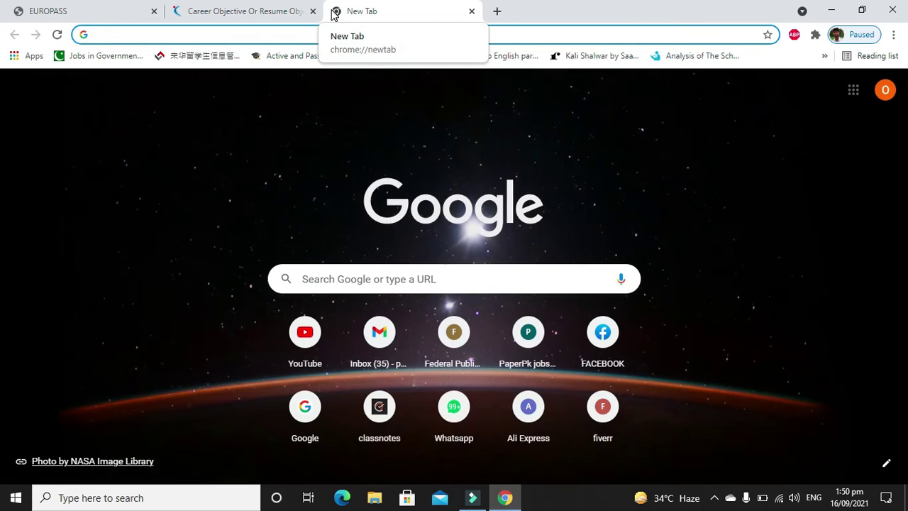
text(face)
key(Return)
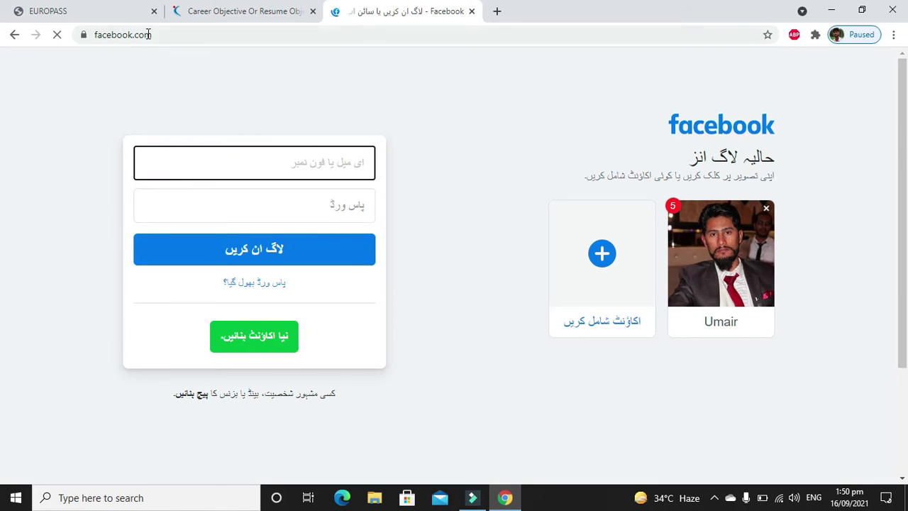
click(149, 35)
key(ctrl+c)
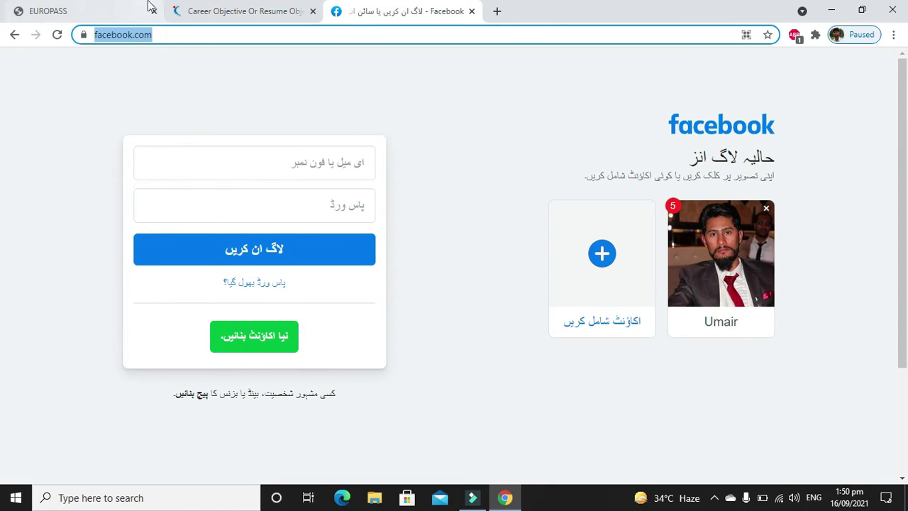
click(255, 16)
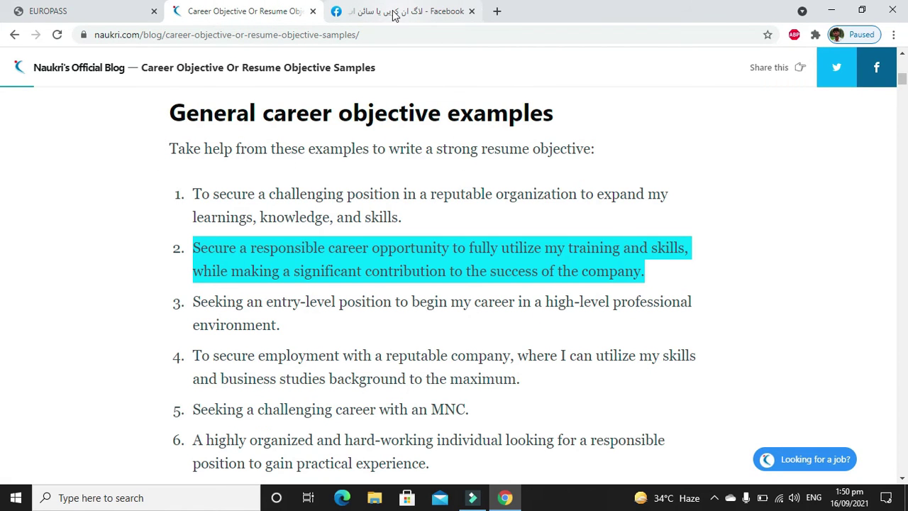
click(92, 14)
key(ctrl+v)
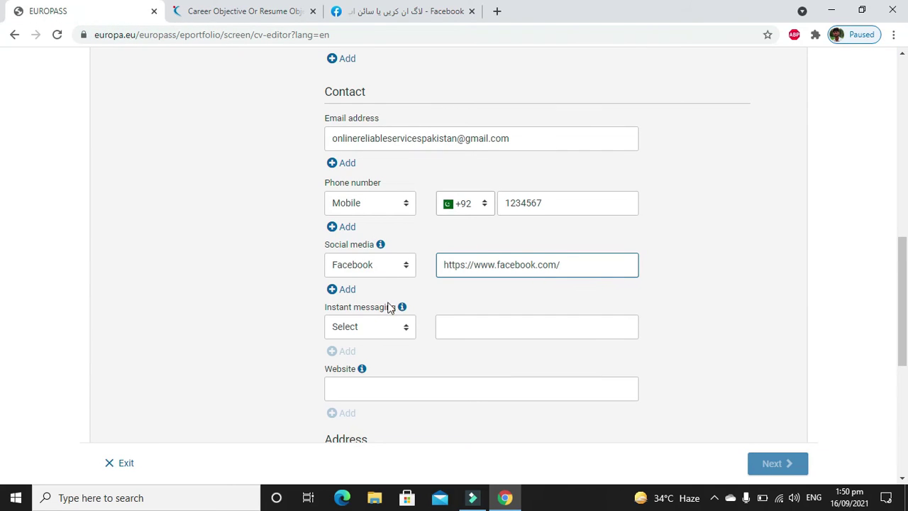
Add and then delete an empty second social media row, keeping only Facebook.
click(346, 288)
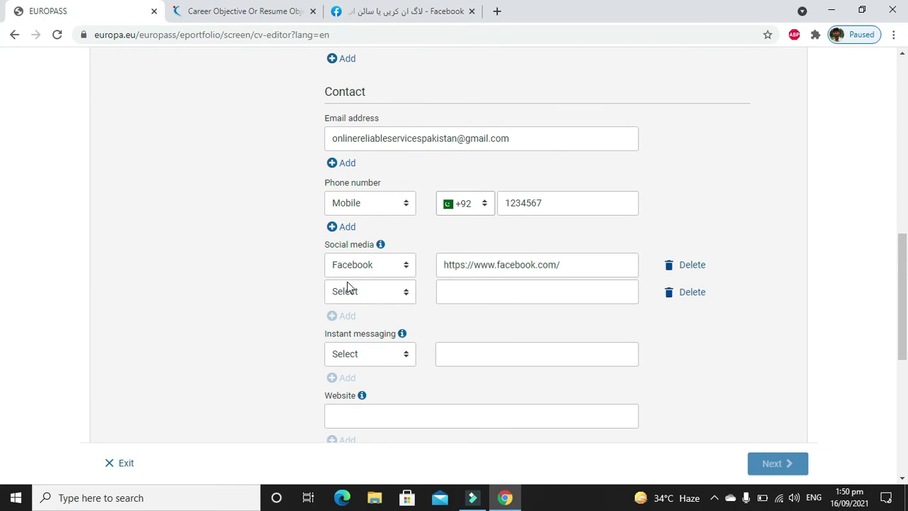
click(392, 298)
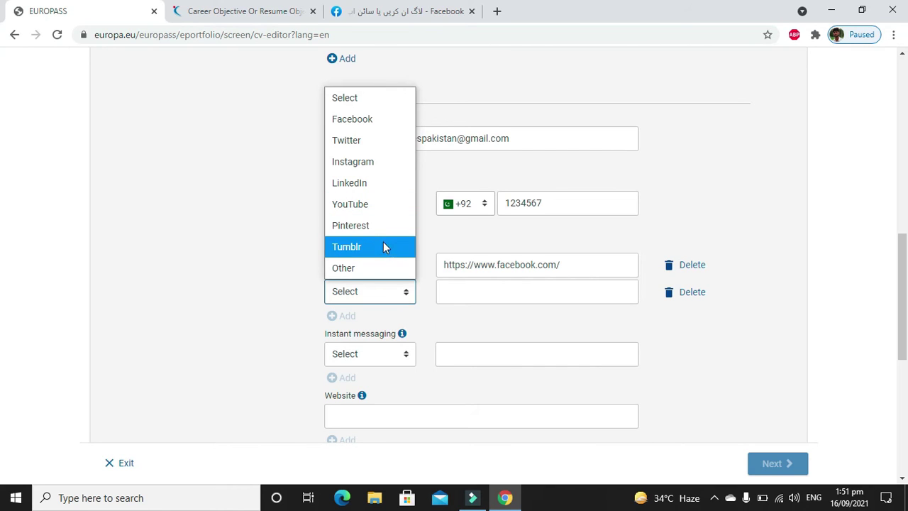
click(689, 294)
click(690, 294)
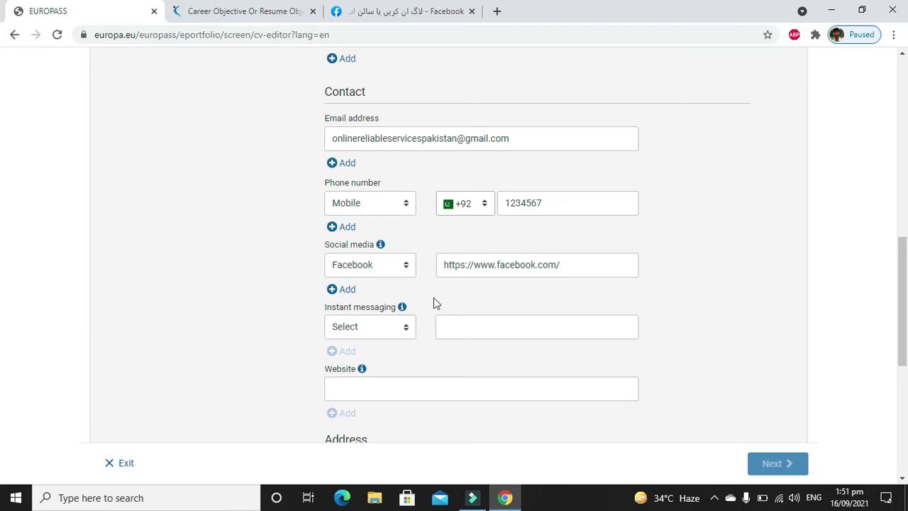
click(367, 330)
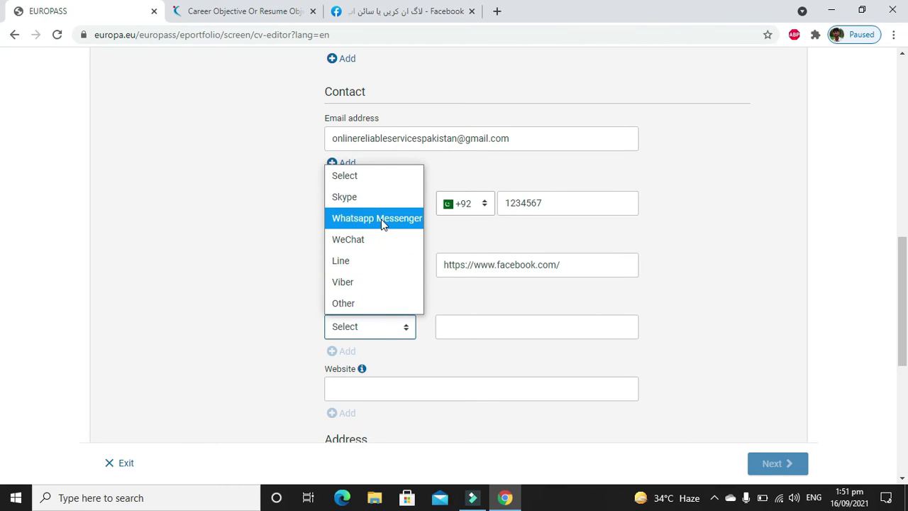
click(375, 201)
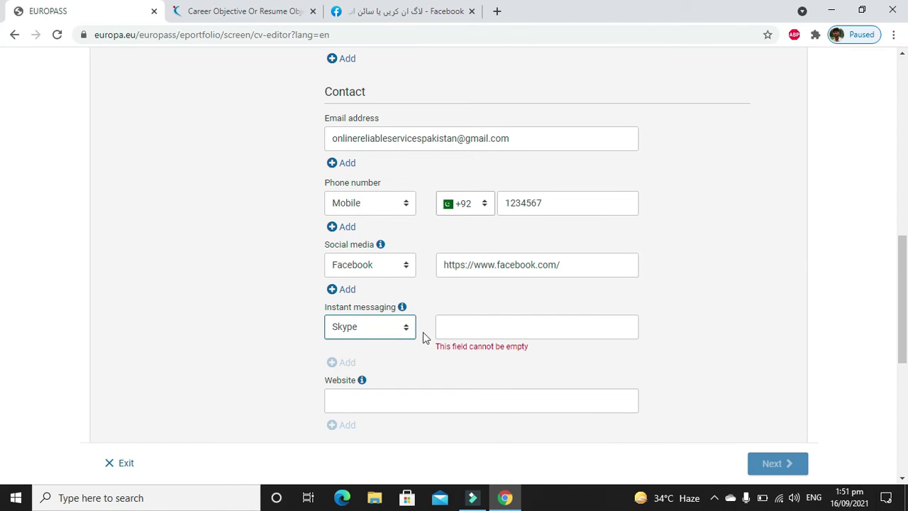
click(445, 328)
text(tww)
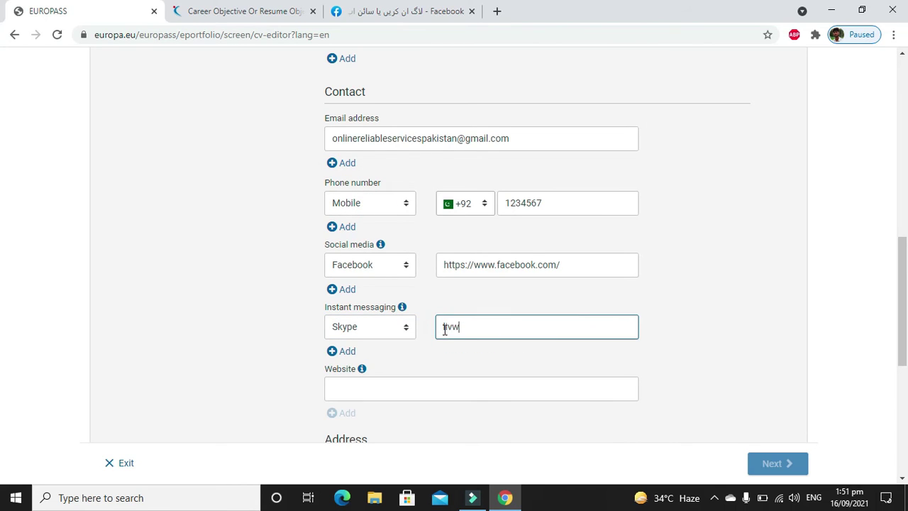
text(e:umair)
click(410, 396)
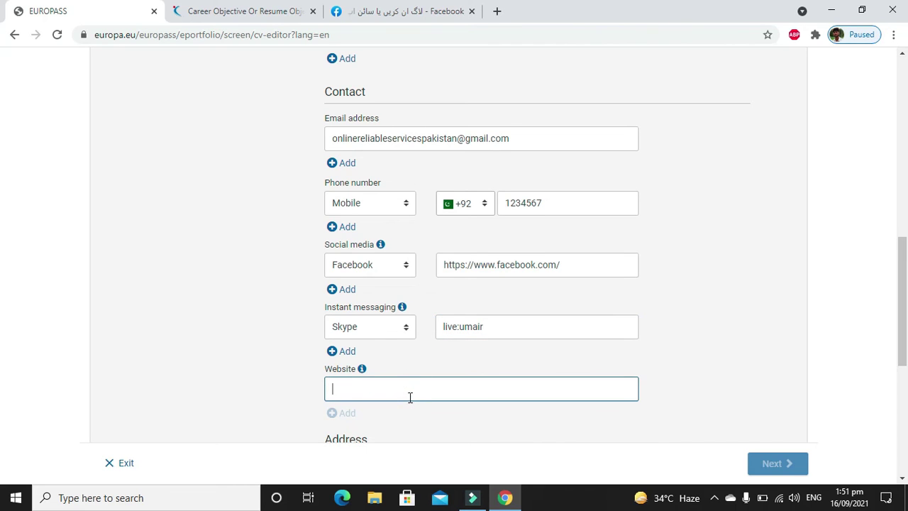
text(www.sunrise)
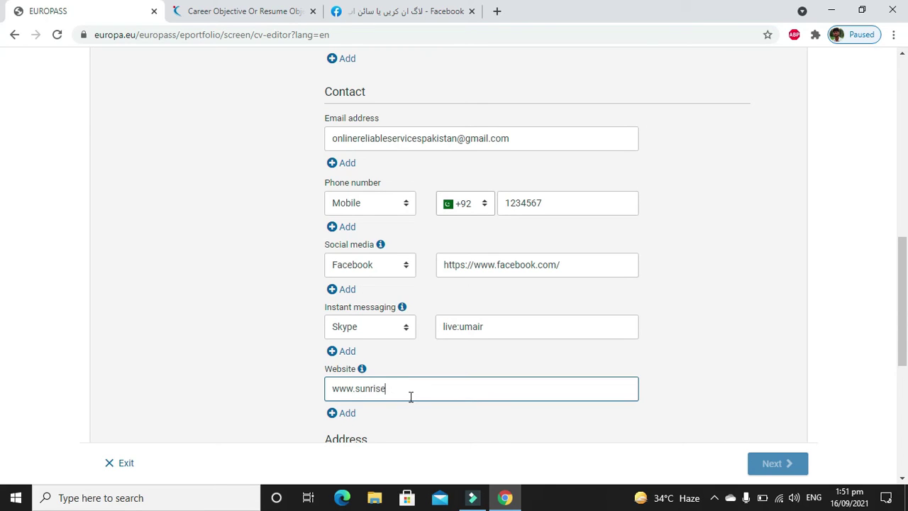
text(healing.com)
key(Tab)
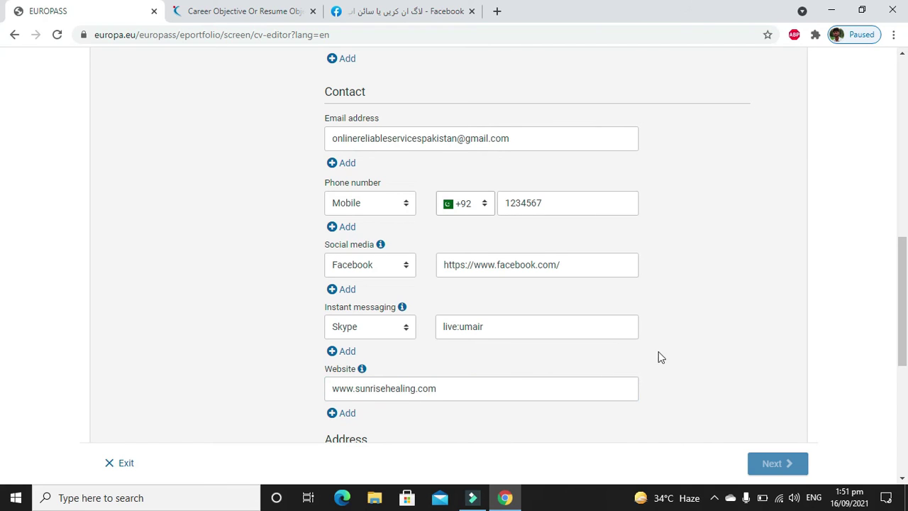
Set the address type to Work and clear both old address lines.
drag(902, 287, 903, 360)
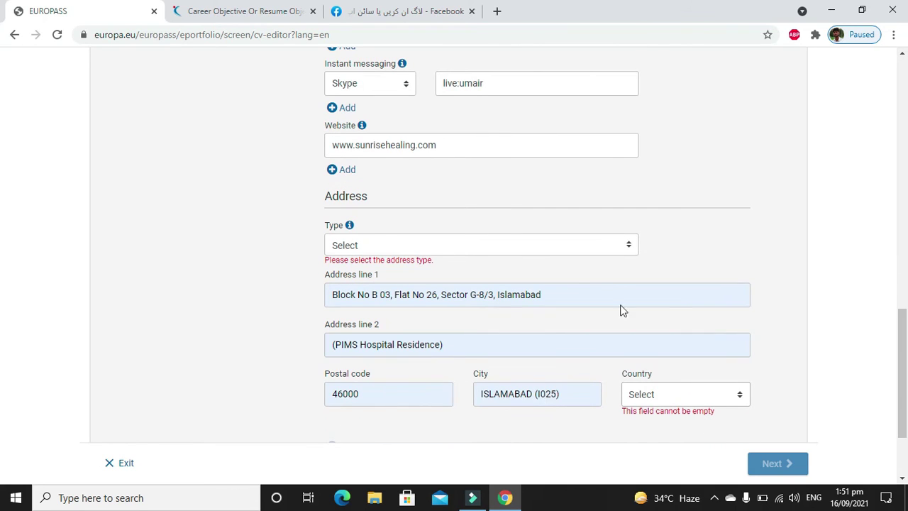
click(485, 247)
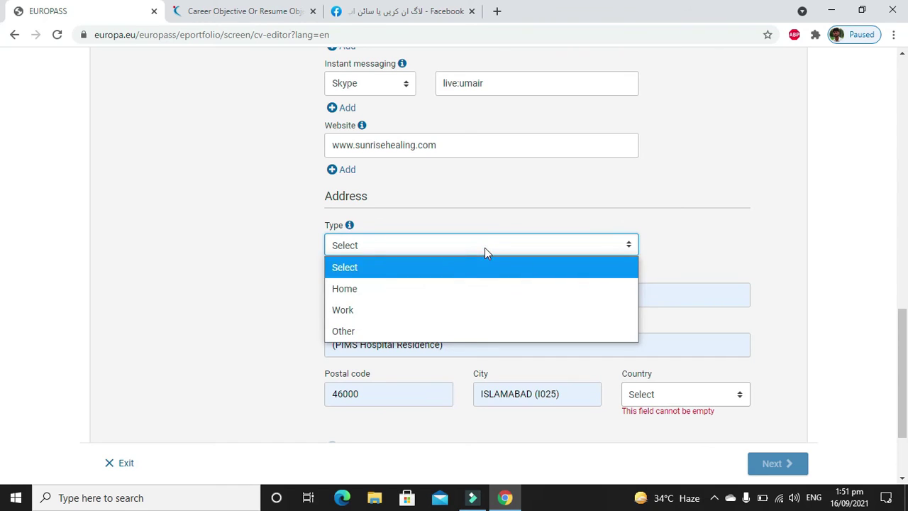
click(456, 305)
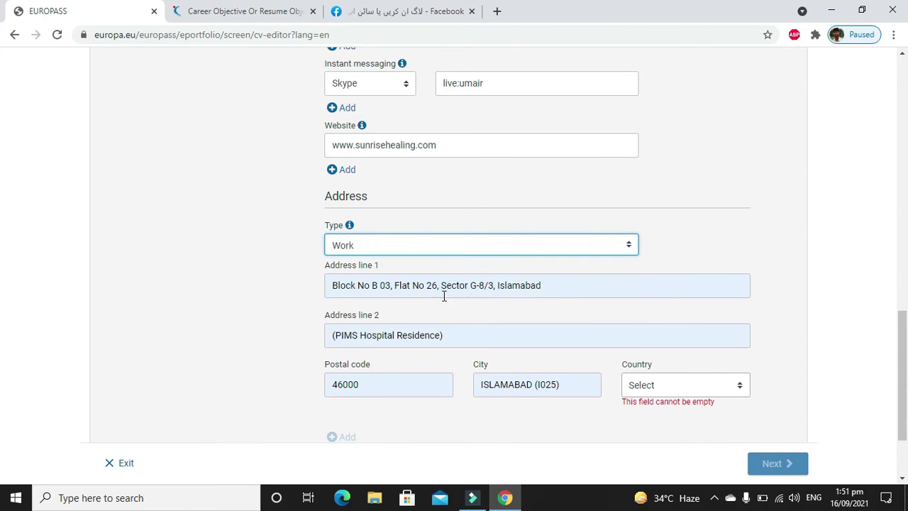
click(437, 287)
click(572, 298)
click(587, 290)
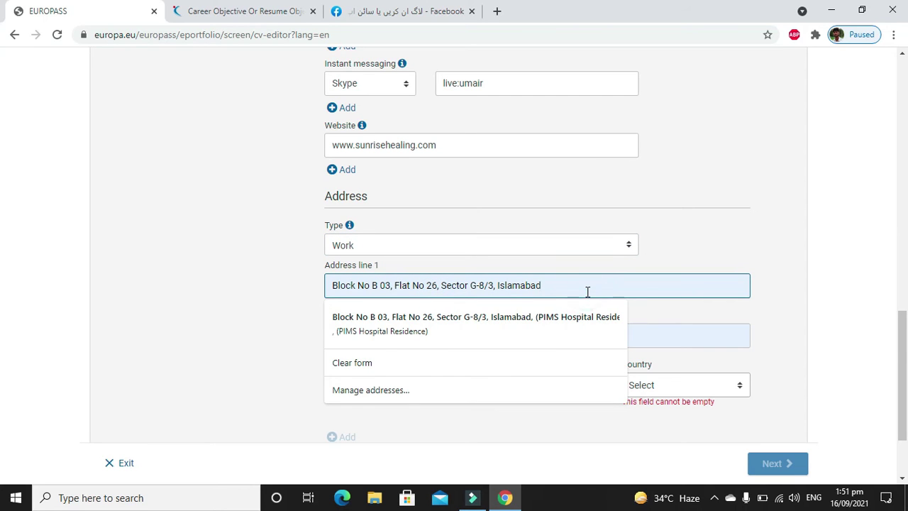
key(Tab)
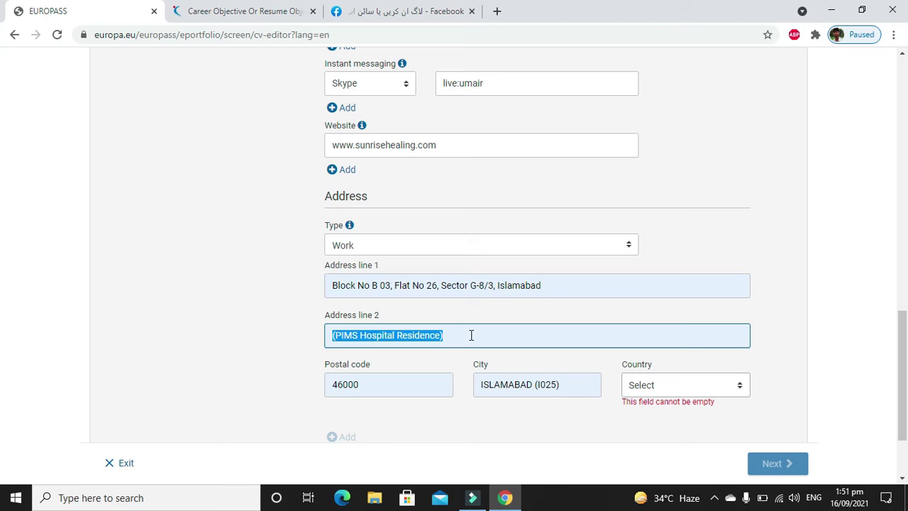
click(480, 278)
key(ctrl+a)
key(BackSpace)
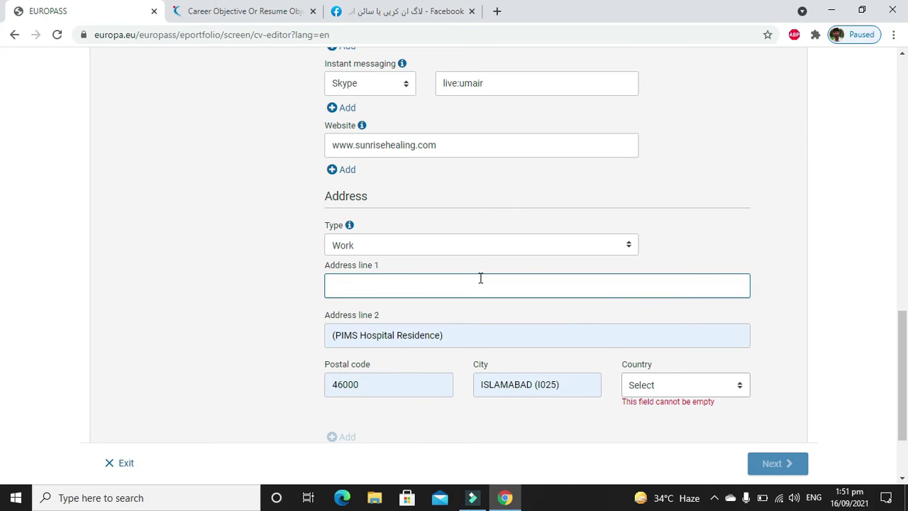
click(417, 341)
key(ctrl+a)
key(BackSpace)
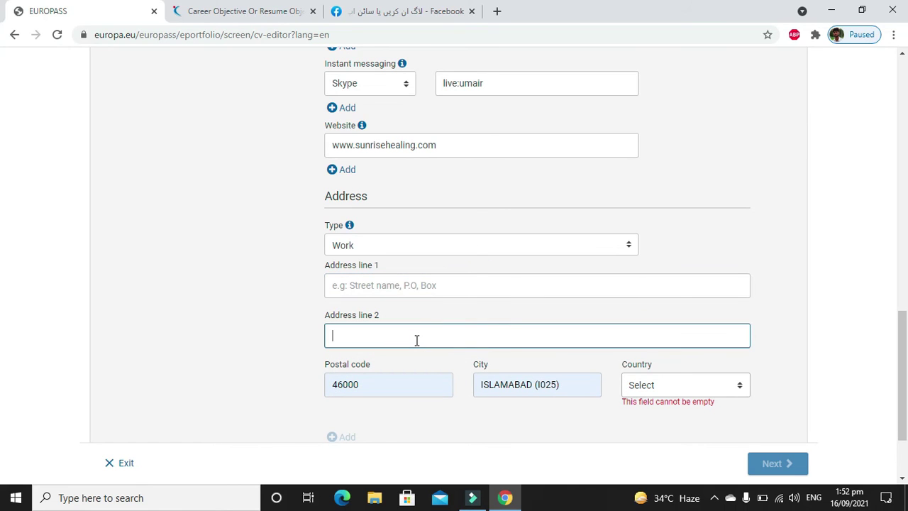
Enter new address lines, choose Pakistan as country and save the address.
click(418, 291)
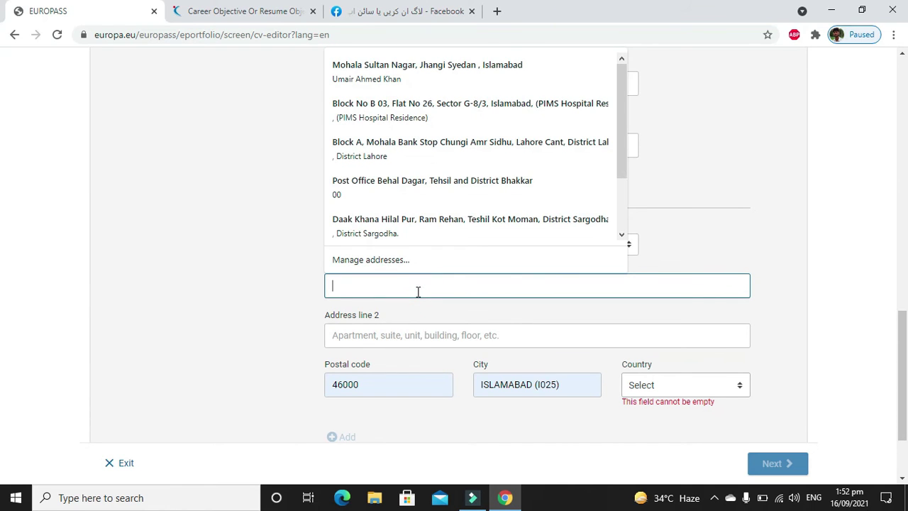
text(ab)
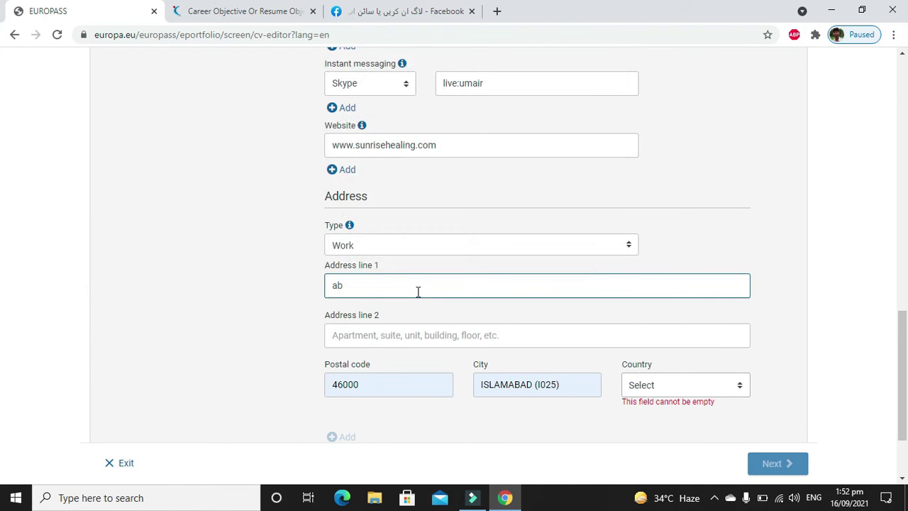
text(sd line xyz)
key(Tab)
text(skjdALKDK)
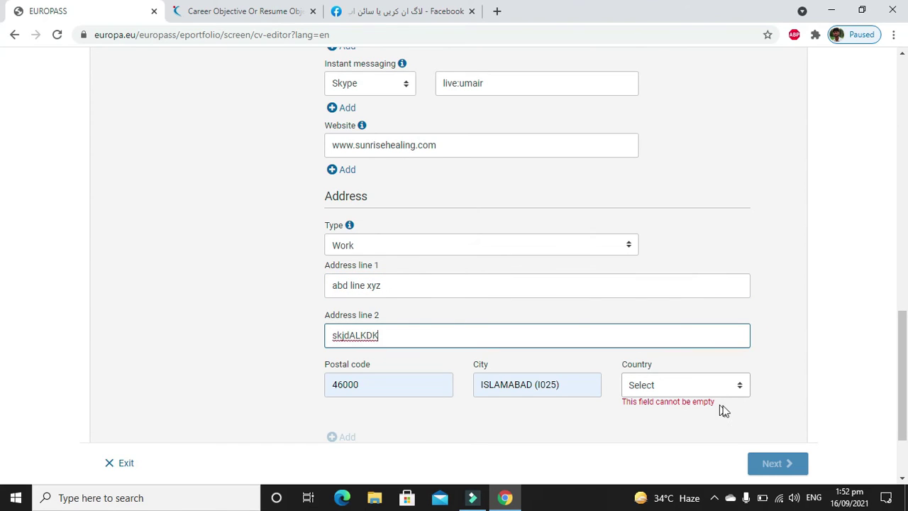
click(713, 388)
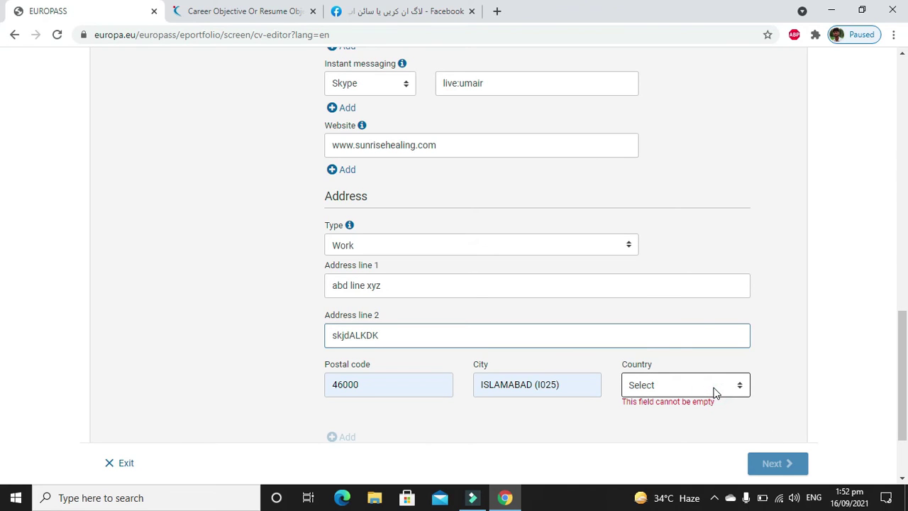
text(p)
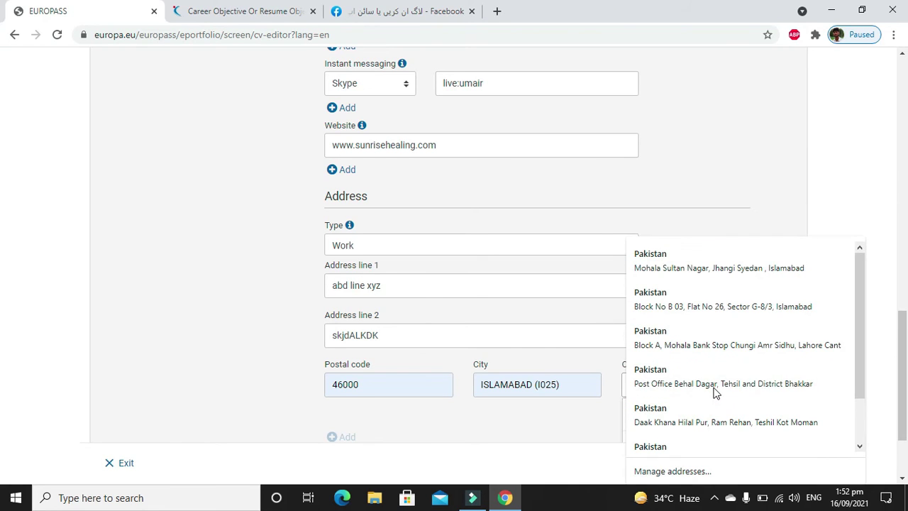
click(716, 391)
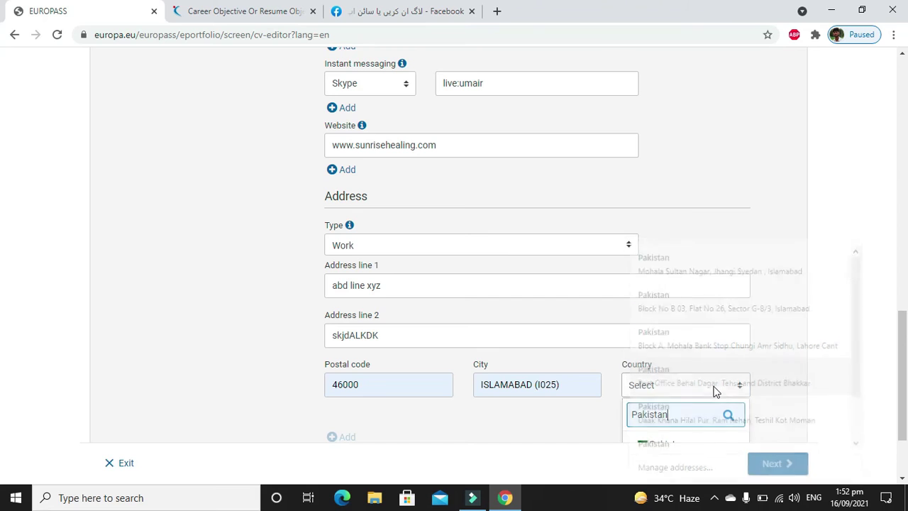
click(674, 441)
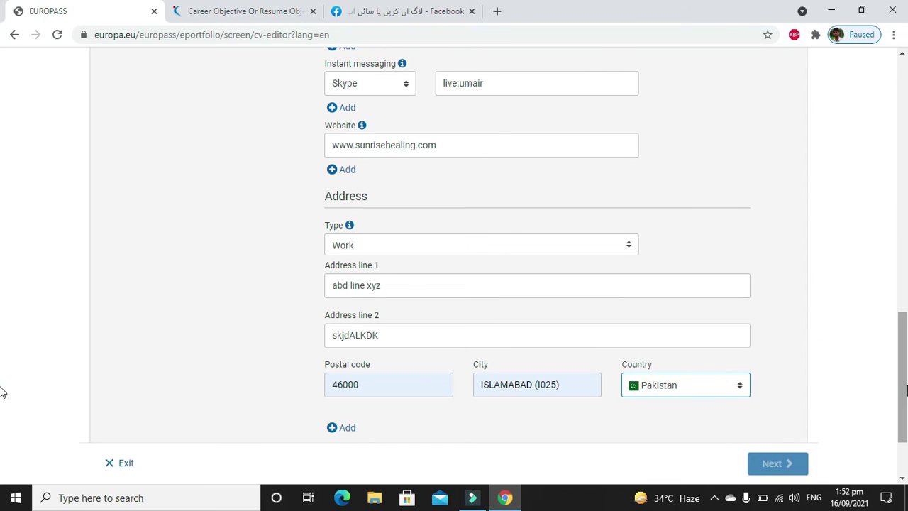
scroll(812, 401, down, 2)
click(738, 383)
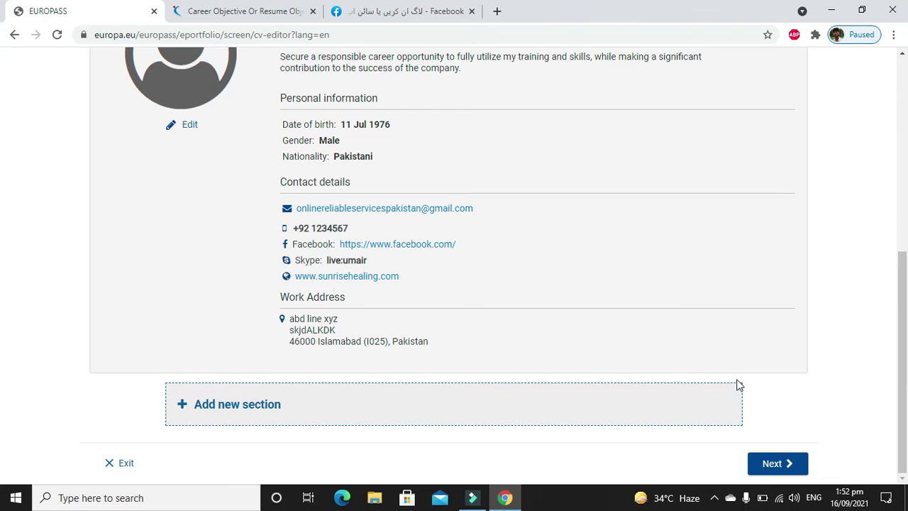
Add a new Work experience section to the CV using the section type list.
scroll(738, 384, up, 3)
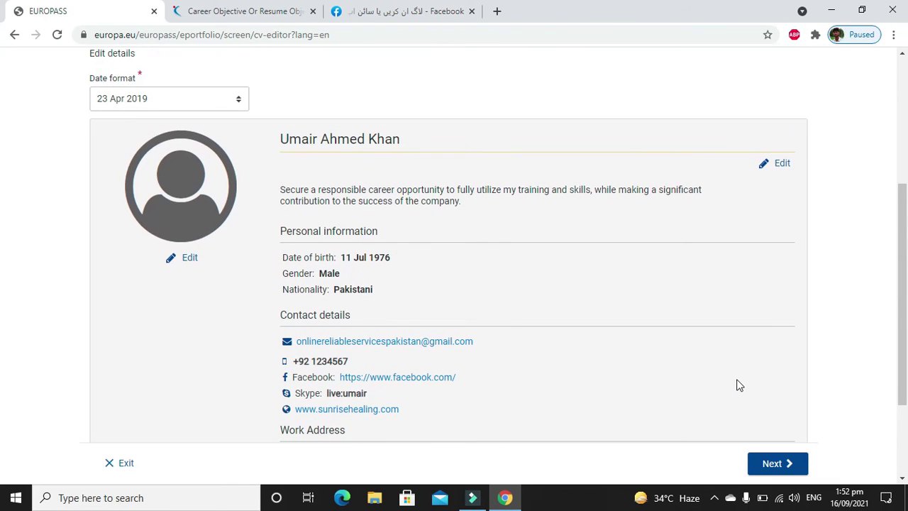
scroll(737, 385, down, 3)
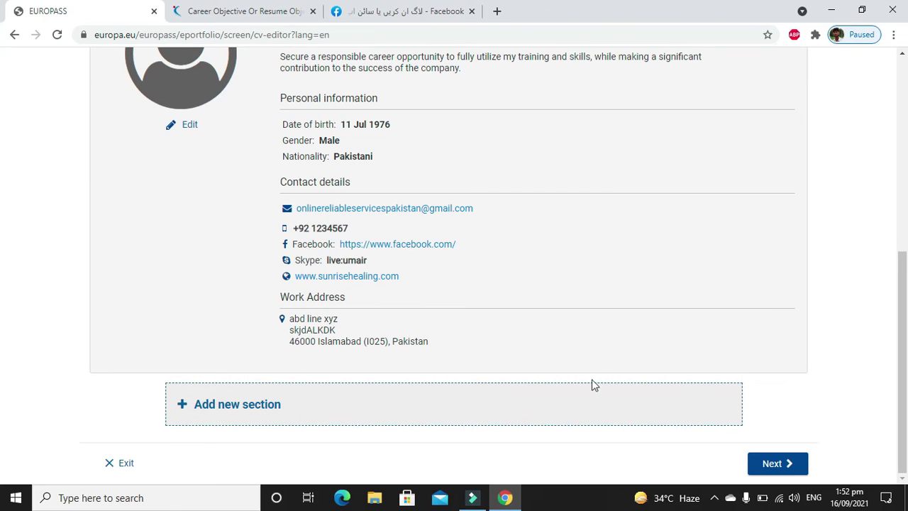
click(238, 397)
click(411, 267)
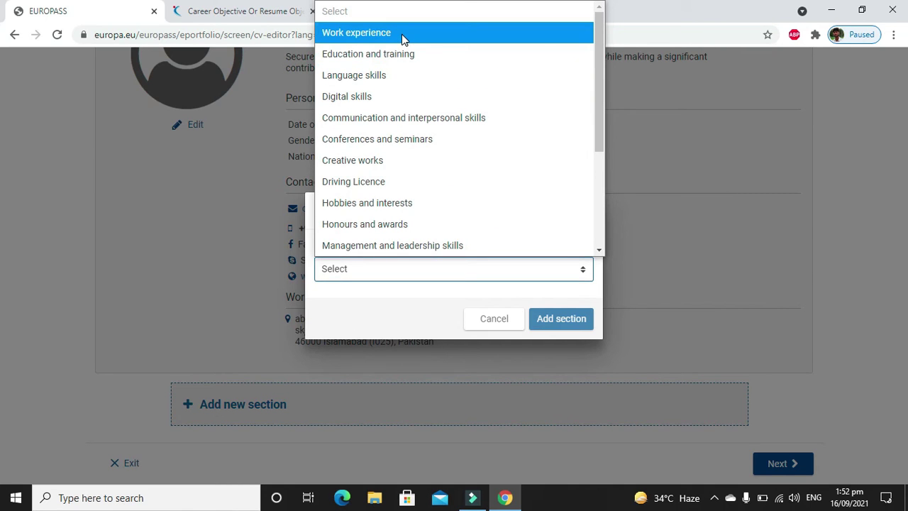
click(402, 33)
click(552, 318)
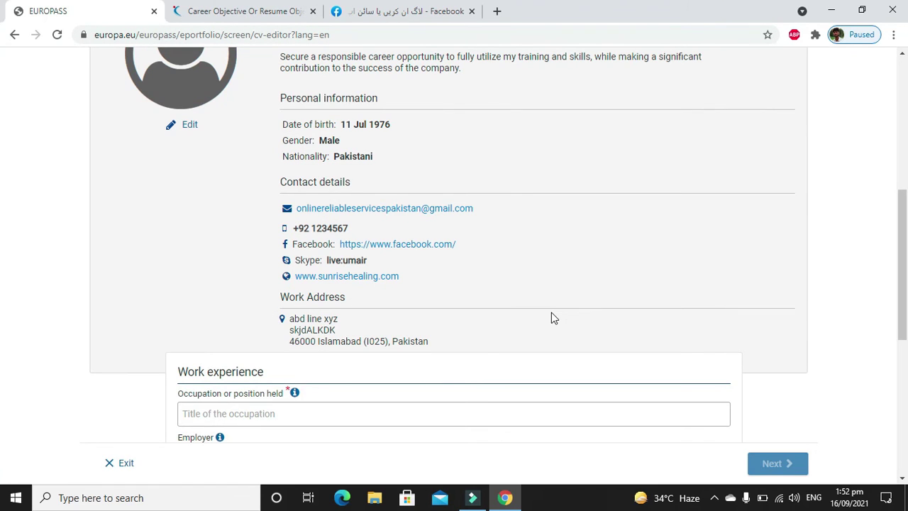
Search 'painter' in the Occupation field and select Decorative painter.
drag(903, 227, 903, 320)
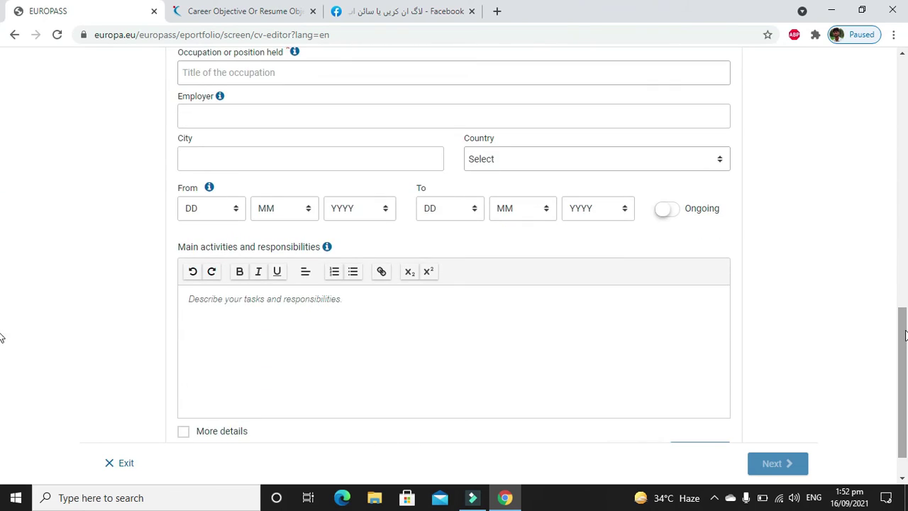
scroll(903, 320, up, 1)
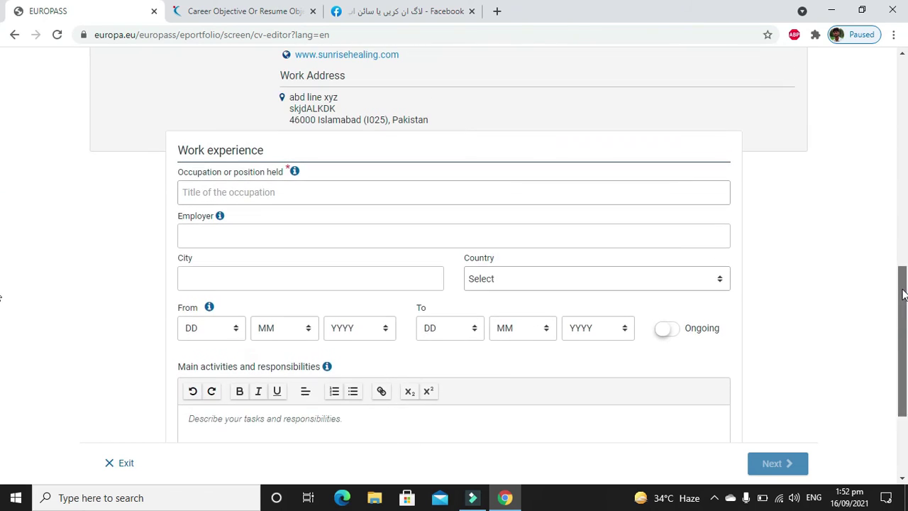
click(487, 192)
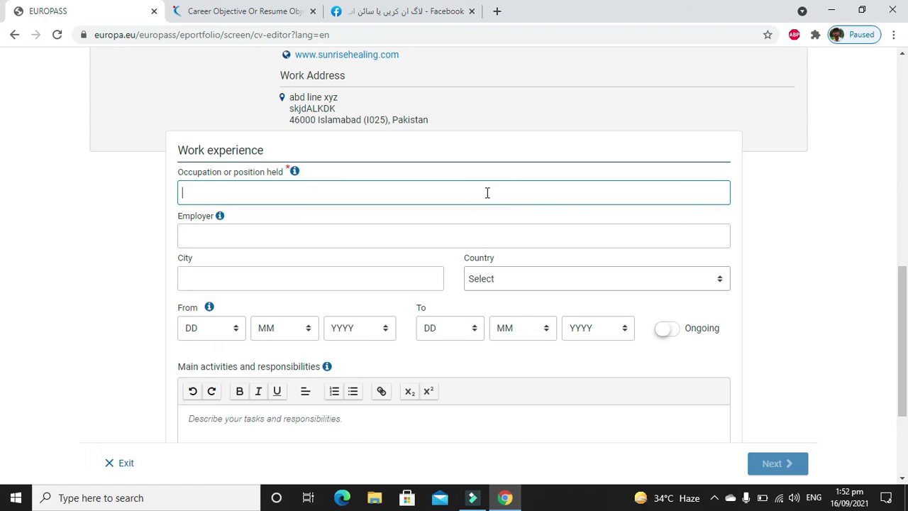
text(pAINTER)
key(BackSpace)
key(BackSpace)
key(BackSpace)
key(BackSpace)
key(BackSpace)
key(BackSpace)
key(BackSpace)
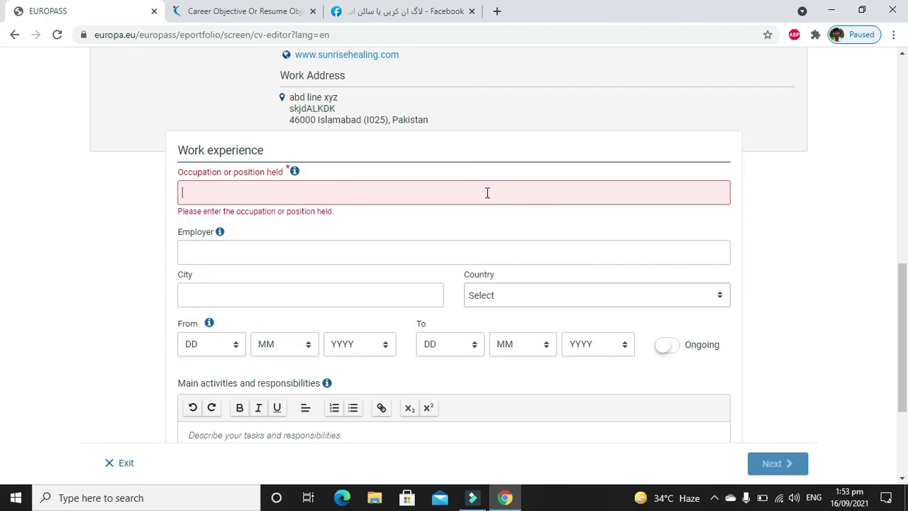
text(pain)
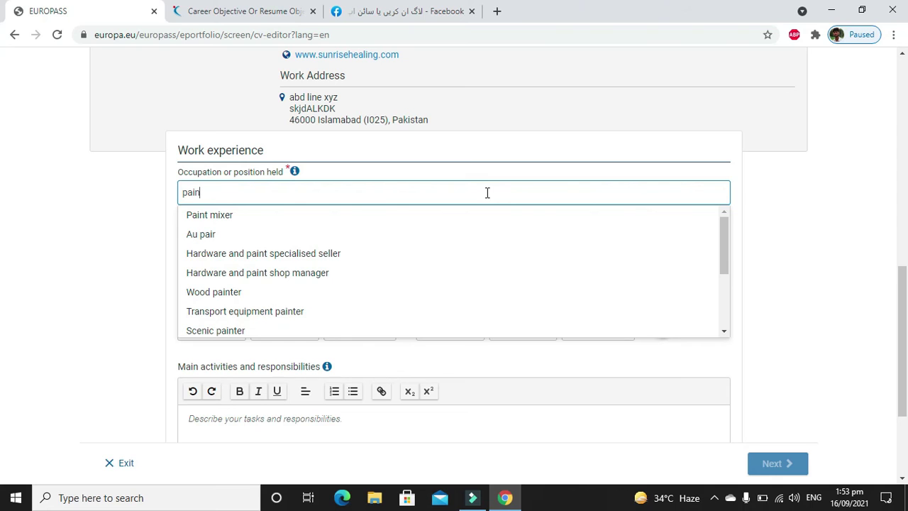
text(nter)
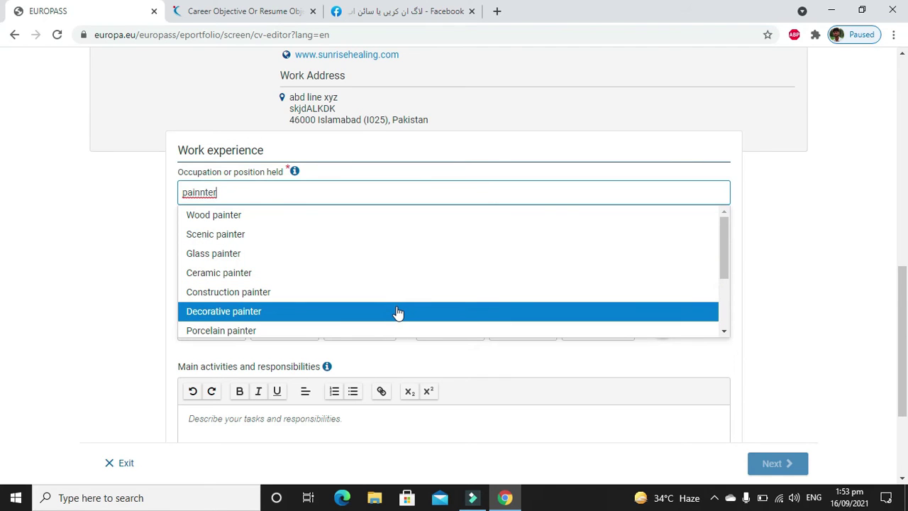
click(239, 313)
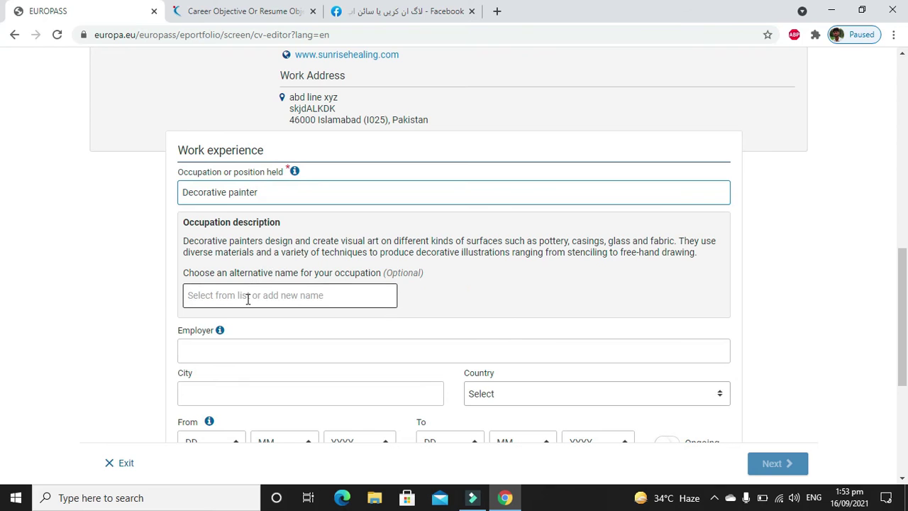
Enter 'Painter' as the alternative name and pick Traditional glass painter.
click(248, 298)
text(Painter)
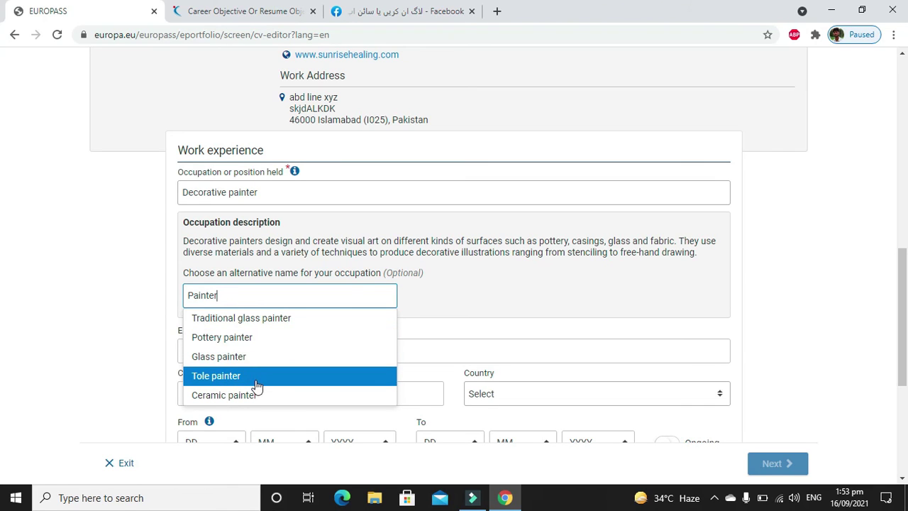
click(267, 324)
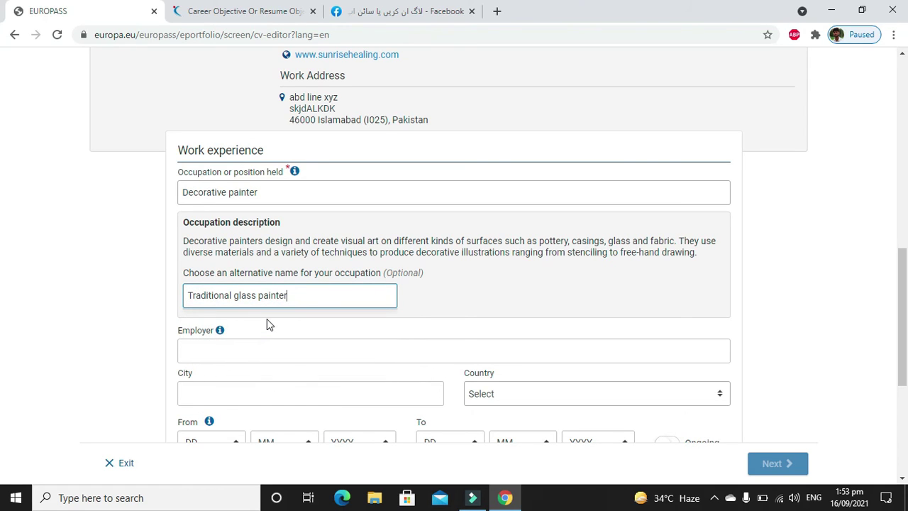
Enter employer 'Abc' and city 'Islamabad' for the job.
click(273, 356)
text(Abc)
key(Tab)
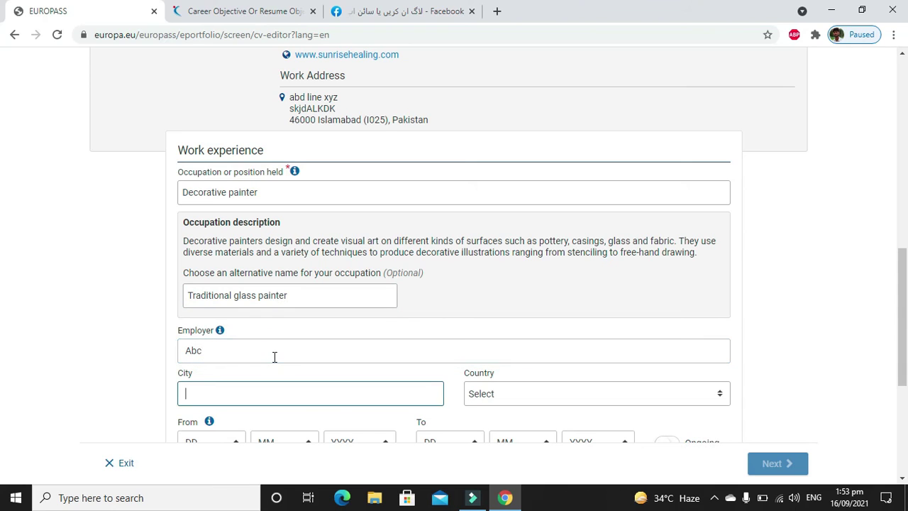
text(Islamabad)
key(Tab)
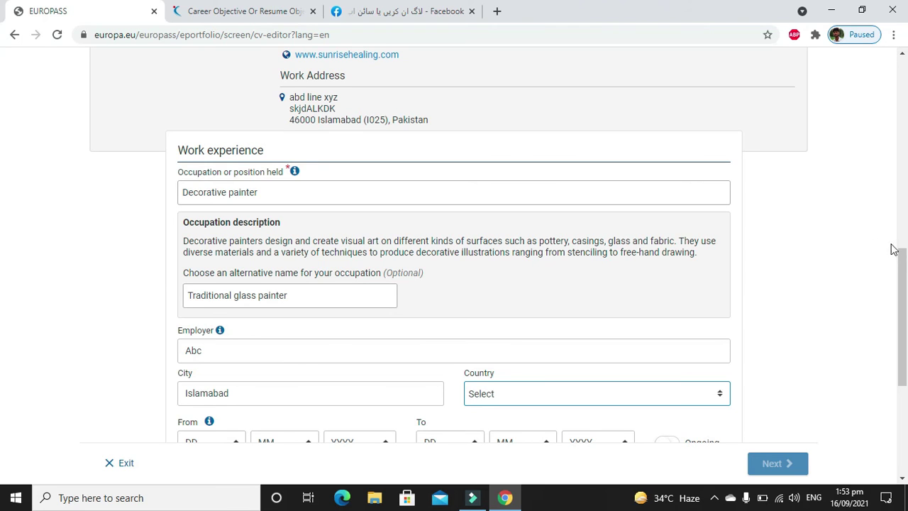
Search 'pak' in the Country list and choose Pakistan.
drag(903, 270, 905, 317)
click(674, 261)
click(674, 260)
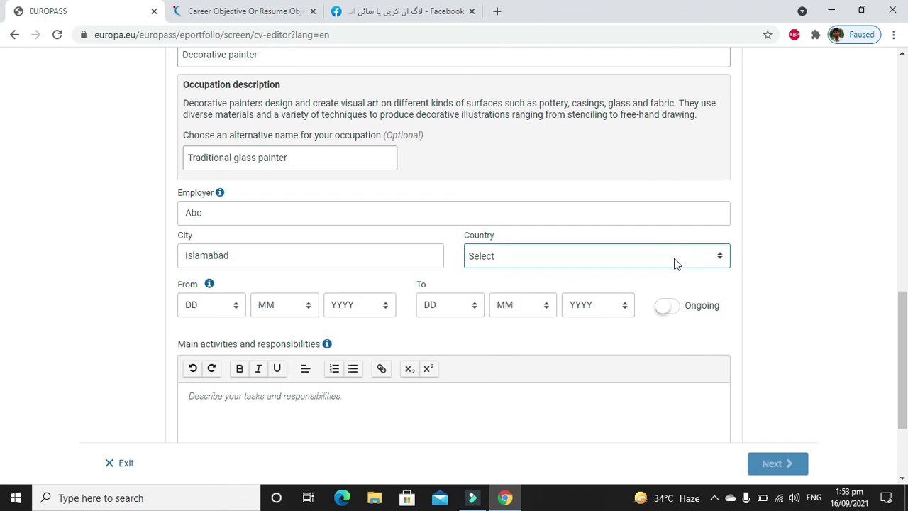
click(676, 260)
text(pa)
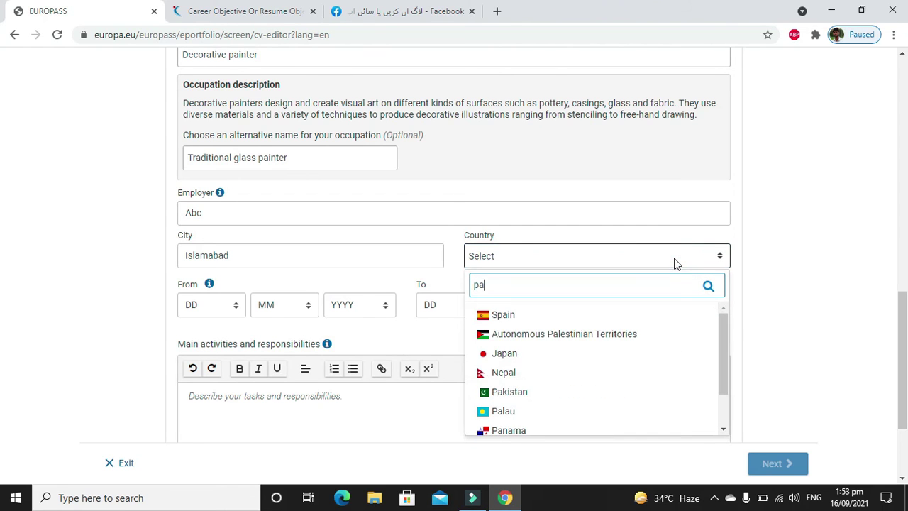
text(k)
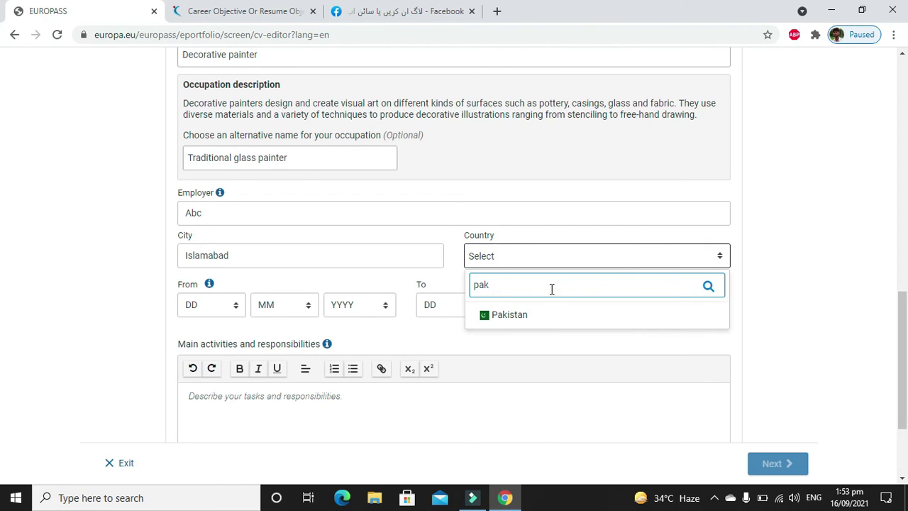
click(522, 316)
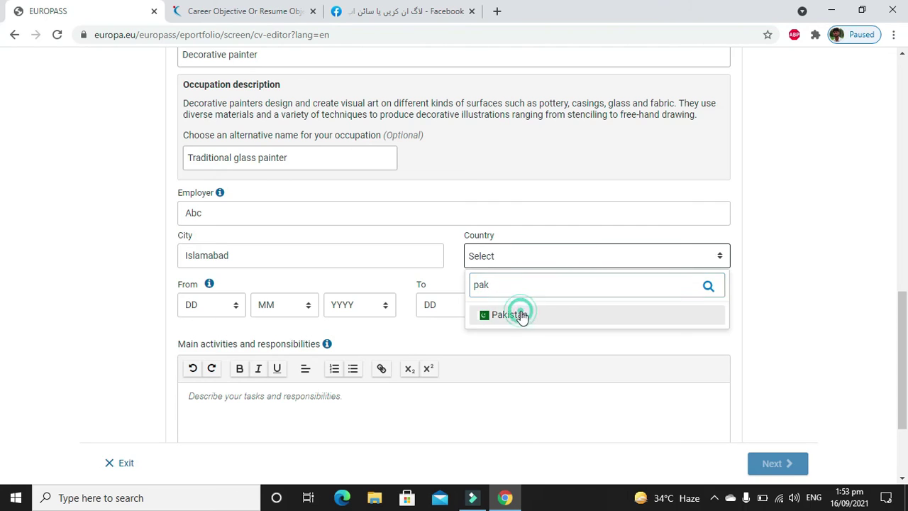
Set the start date to 9/9/2015 and mark the job as ongoing.
click(229, 315)
click(217, 197)
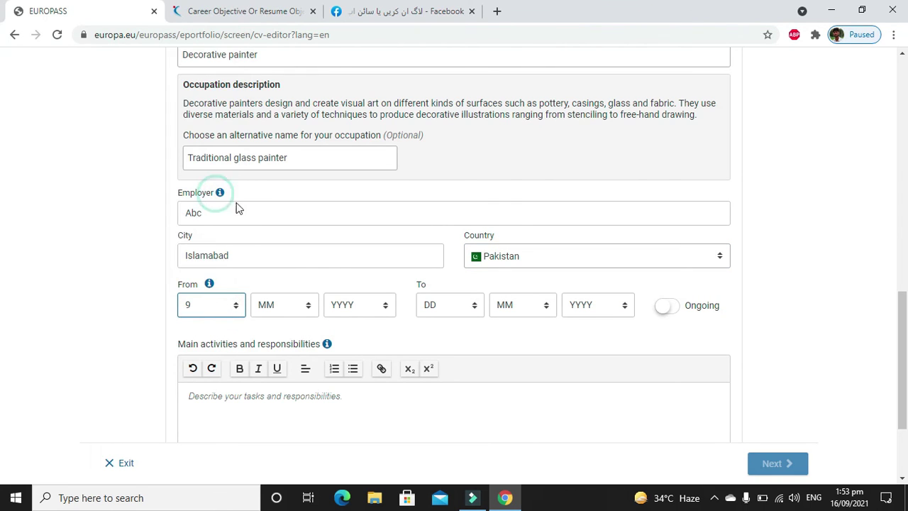
click(301, 317)
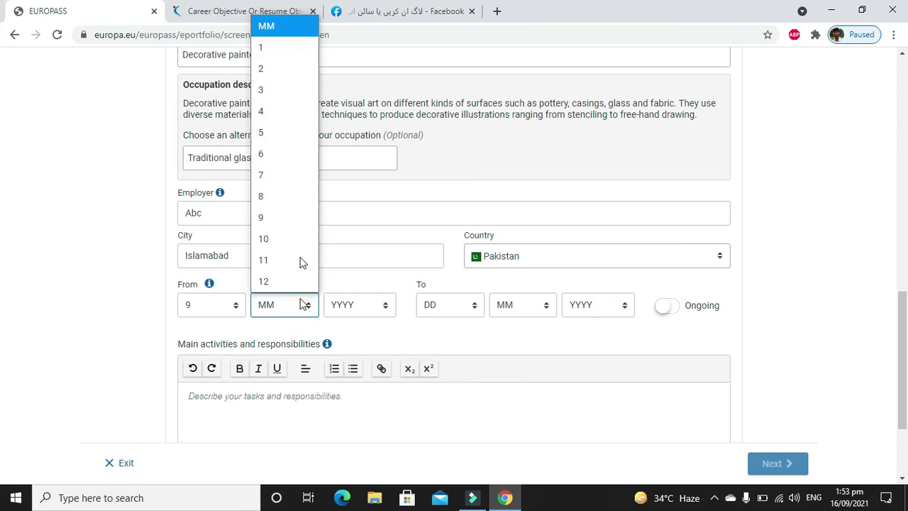
click(301, 211)
click(369, 310)
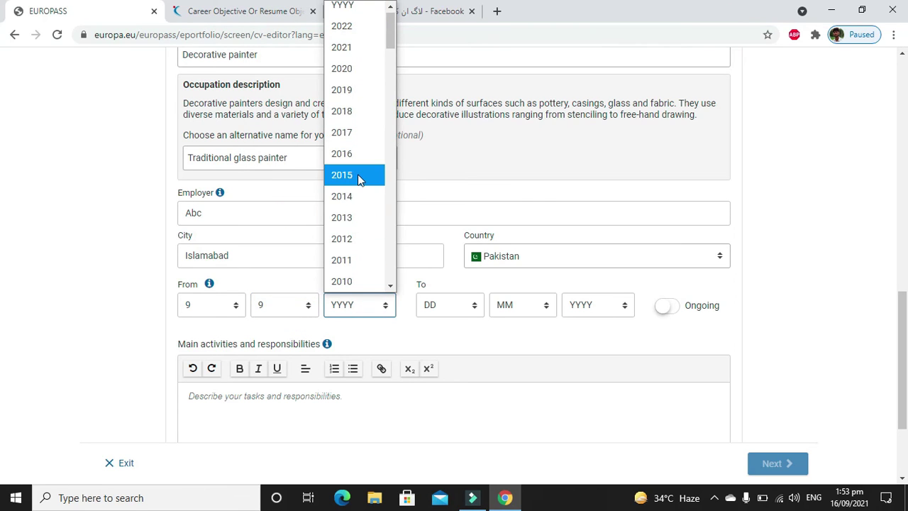
click(359, 175)
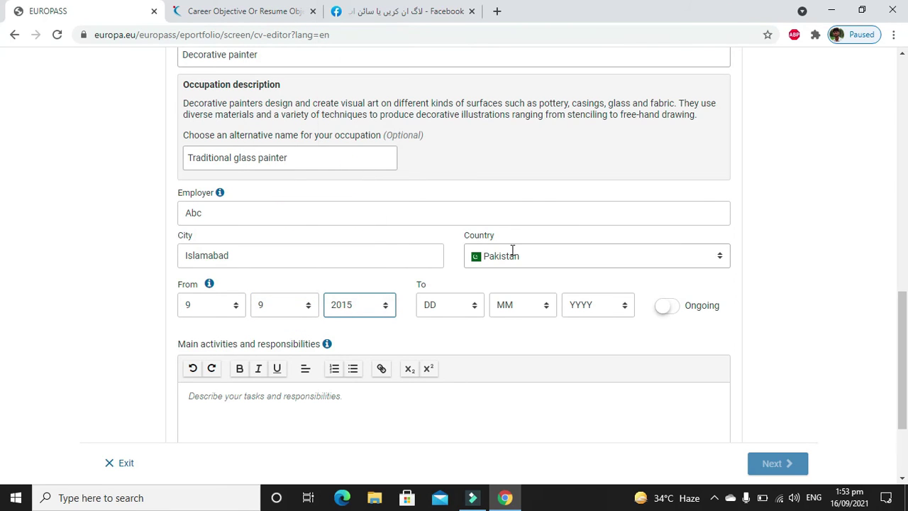
click(670, 310)
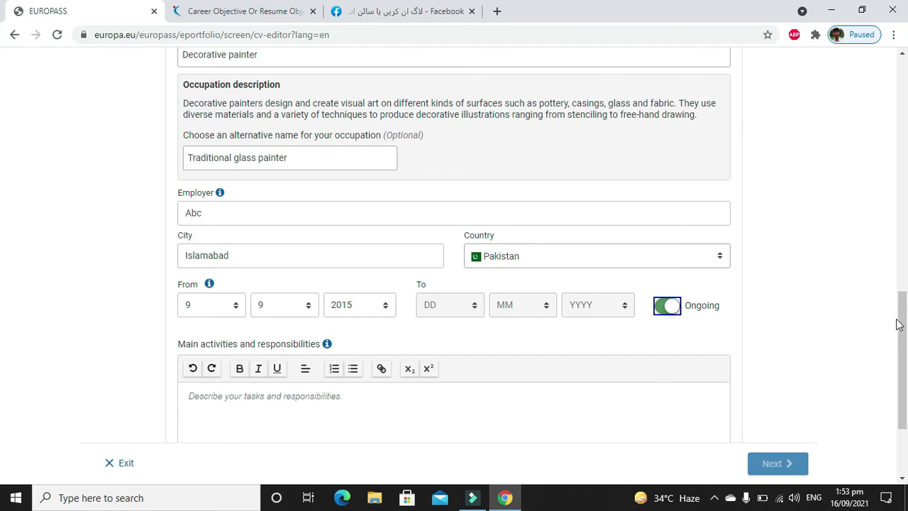
drag(902, 324, 902, 361)
Type five lines of placeholder text into Main activities.
click(565, 323)
text(kjsalhfdslkfhdsflkjdshf)
key(Return)
text(kljsahdskljfdsal)
key(Return)
text(hlksahfsdf)
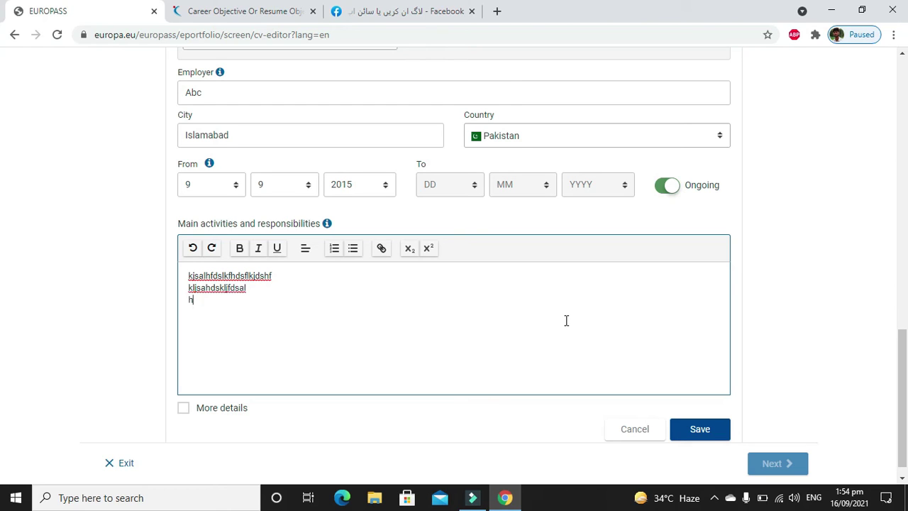
key(Return)
text(hlkashsalkf)
key(Return)
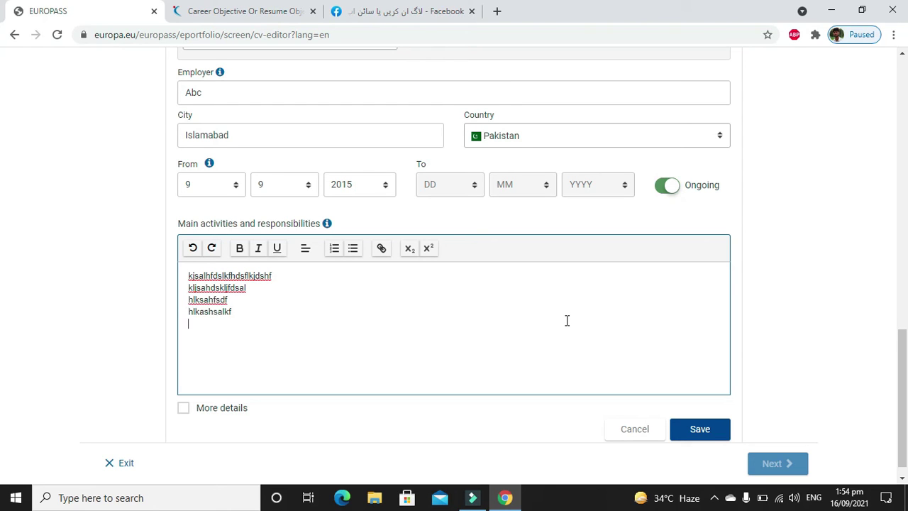
text(lksafhsalkf)
key(Return)
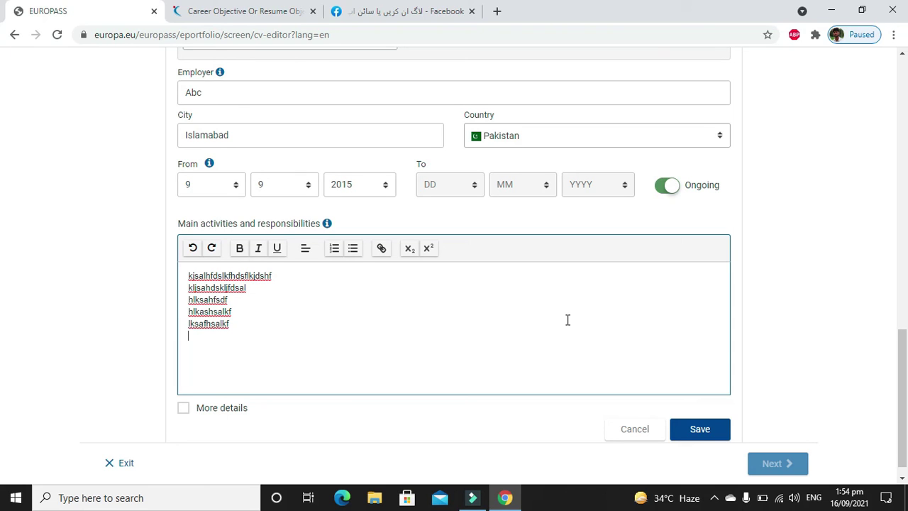
Format all five activity lines as a bold numbered list and save the entry.
click(335, 254)
key(BackSpace)
key(ctrl+a)
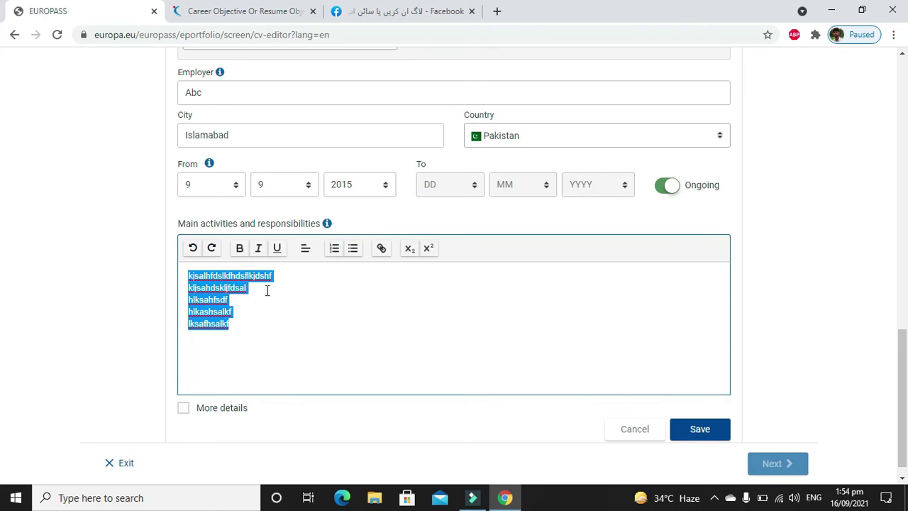
click(335, 252)
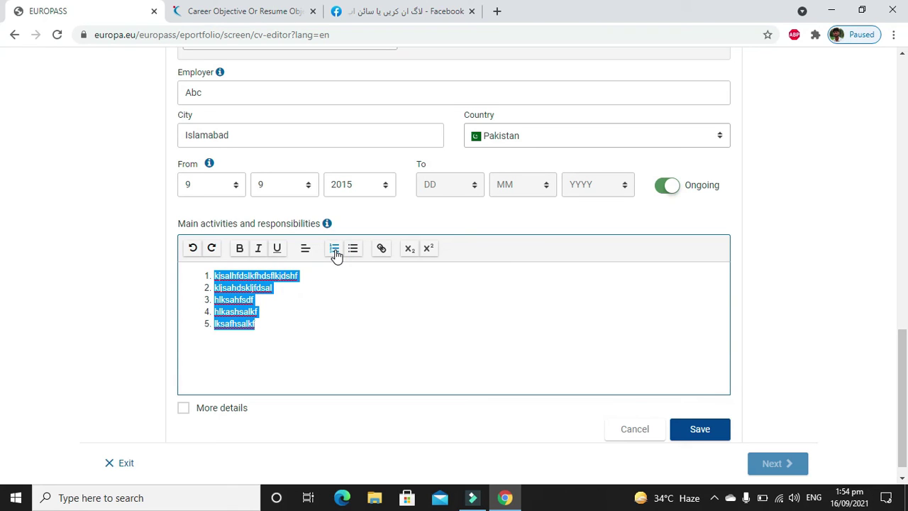
click(240, 252)
click(259, 256)
click(261, 257)
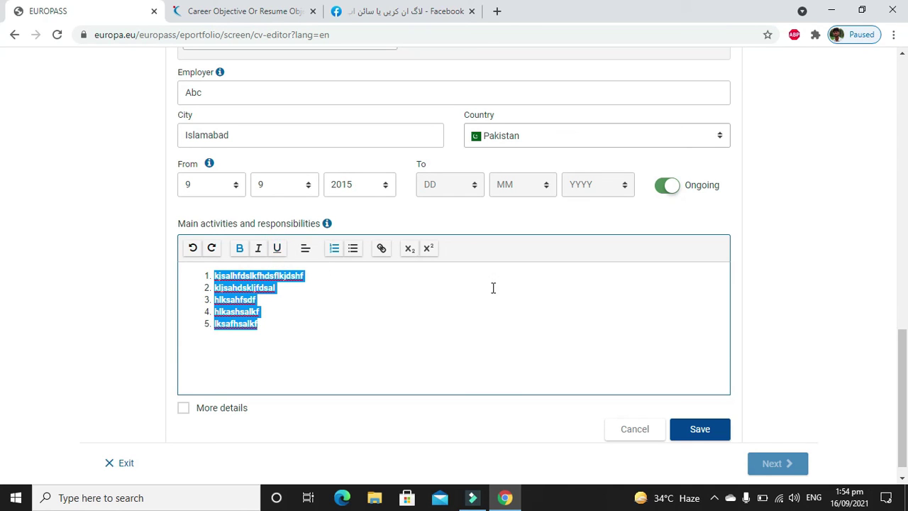
click(699, 429)
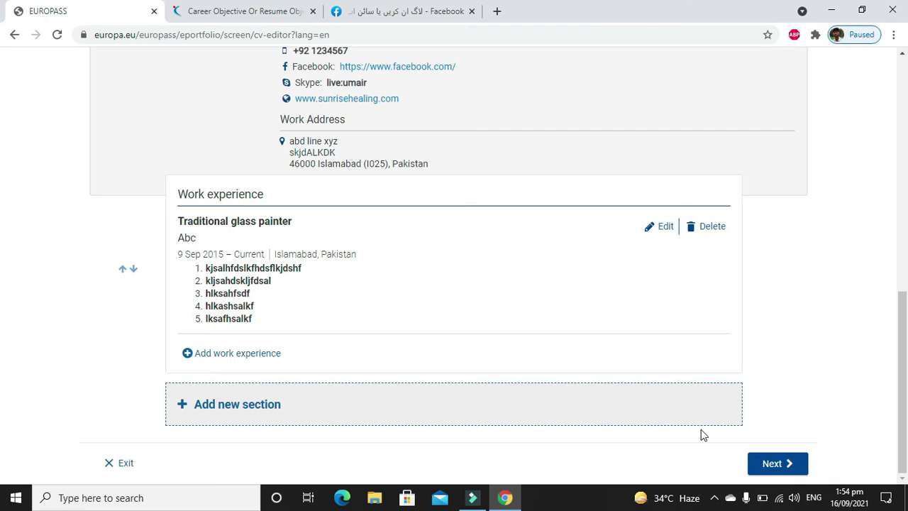
Add a new Language skills section to the CV.
click(234, 403)
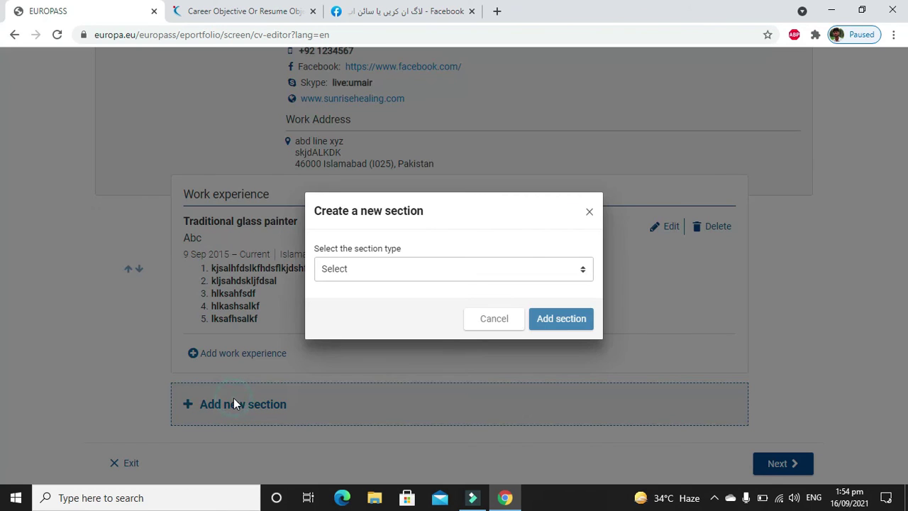
click(374, 273)
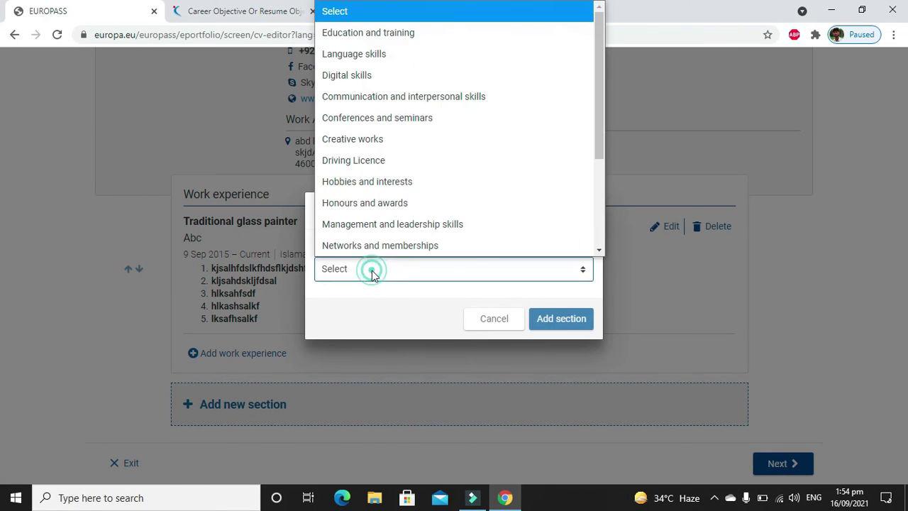
click(373, 63)
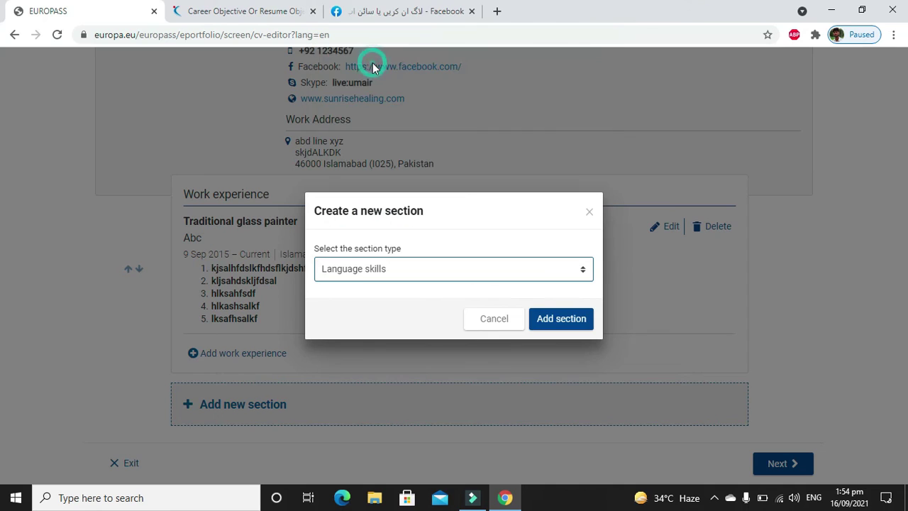
click(580, 319)
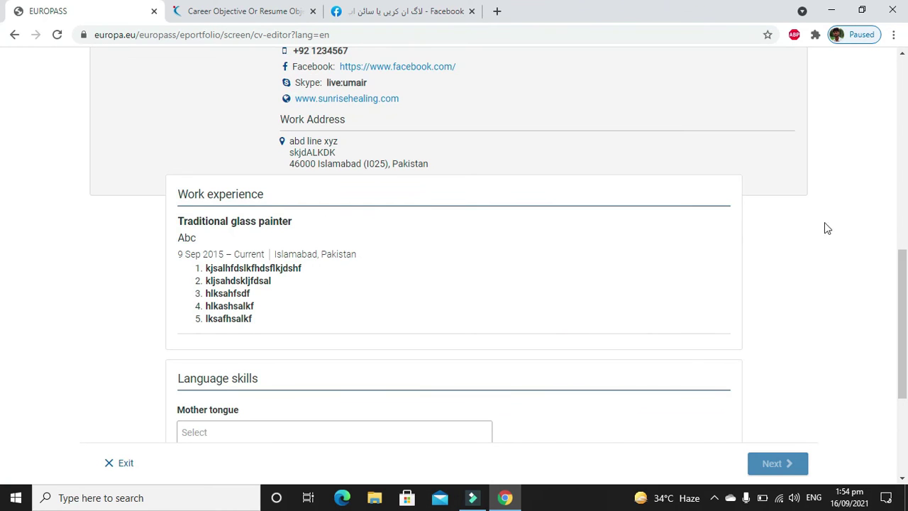
Set Punjabi as mother tongue and English as the other language.
drag(901, 277, 907, 366)
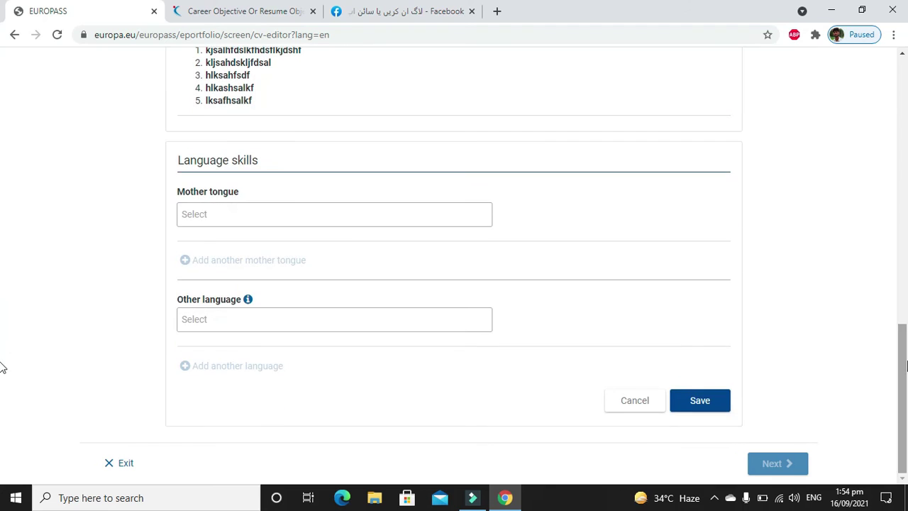
click(431, 220)
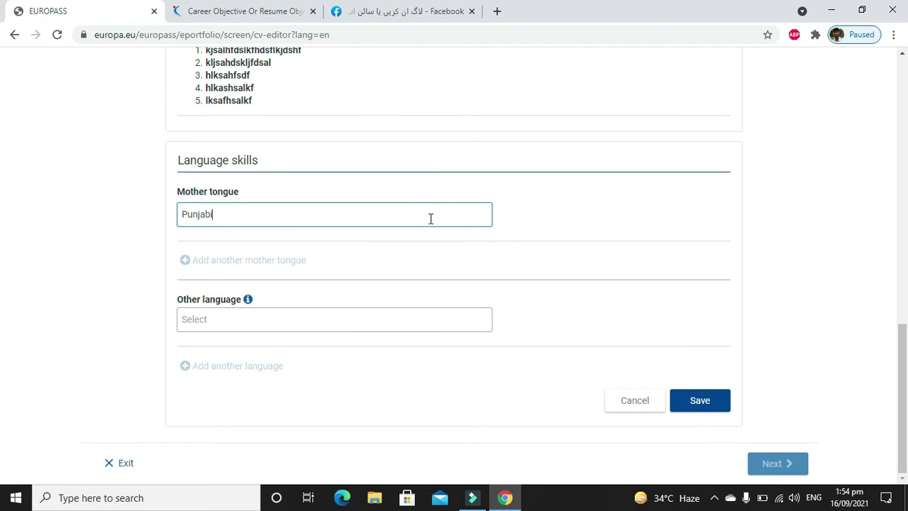
text(Punjabi)
key(Tab)
text(English)
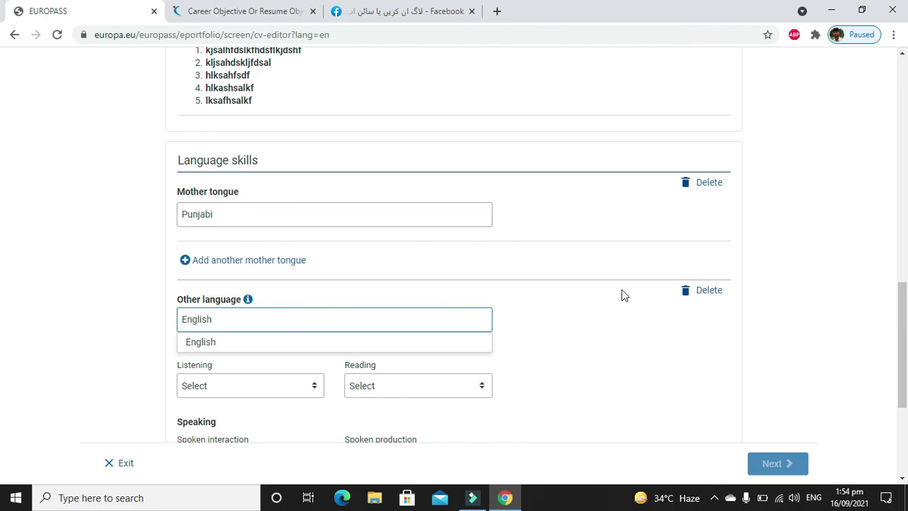
click(318, 343)
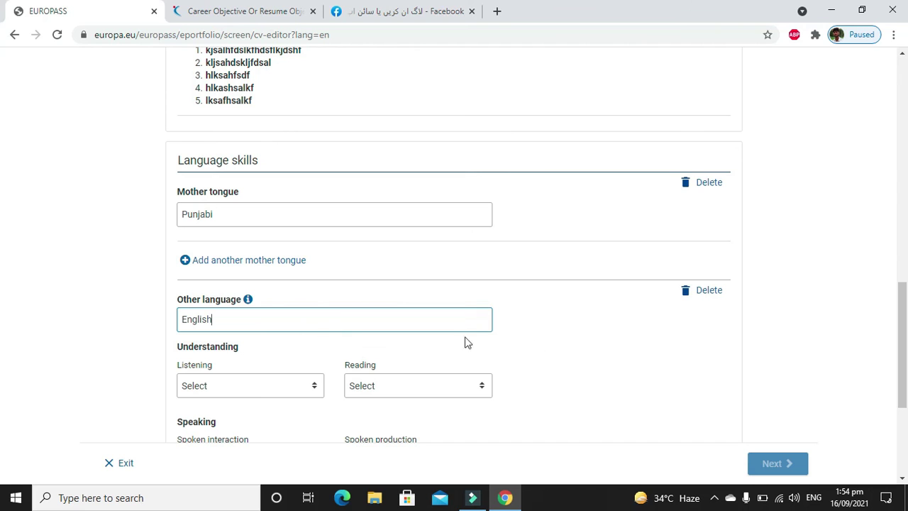
drag(899, 320, 906, 392)
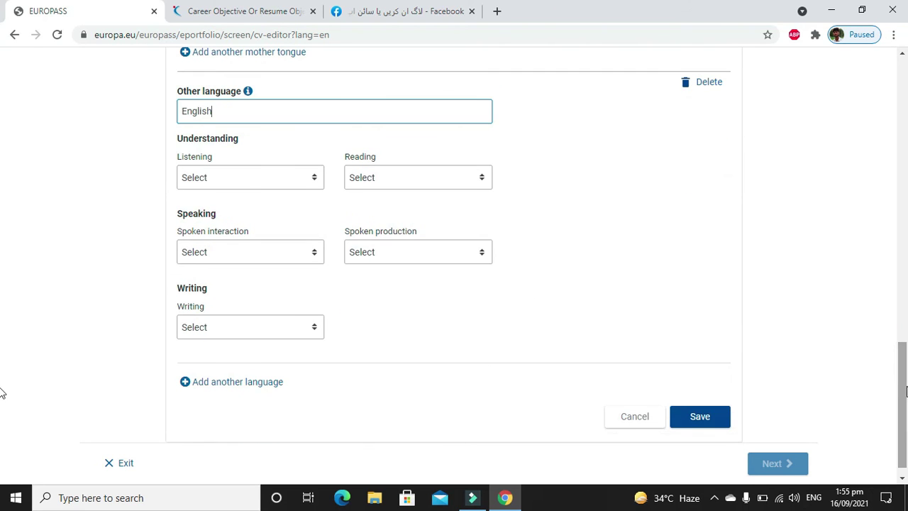
Set English listening and reading to C2 - Proficient user.
click(274, 182)
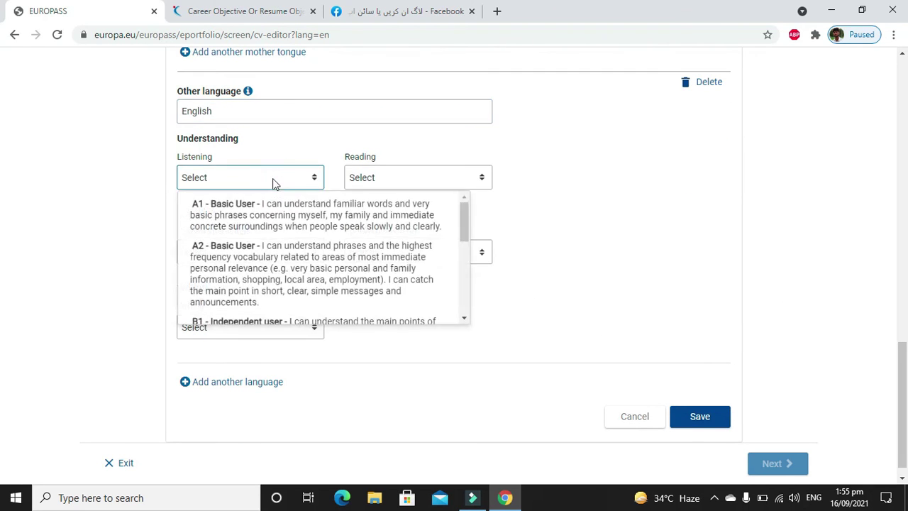
click(464, 308)
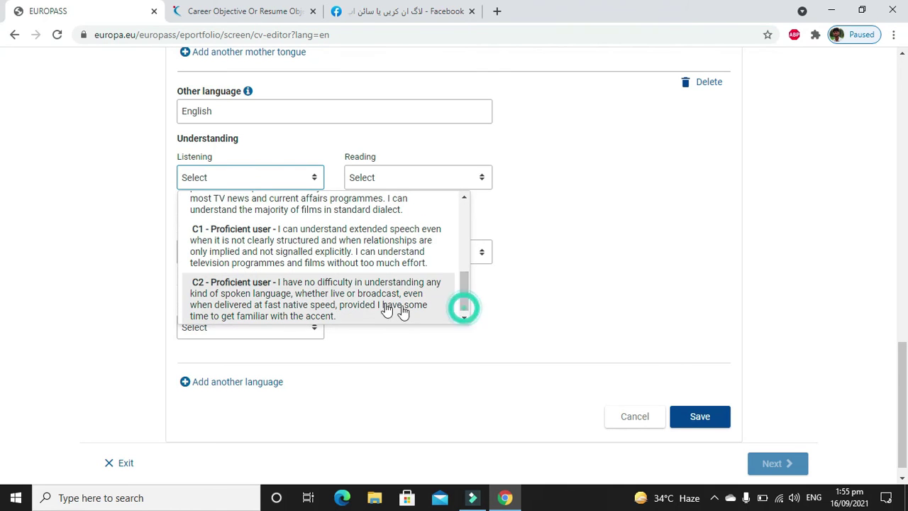
click(379, 305)
click(388, 182)
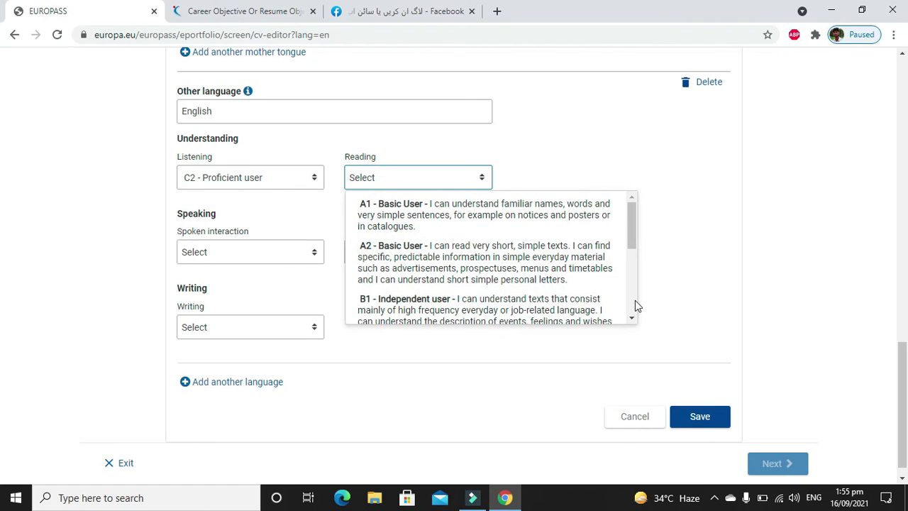
click(635, 300)
click(564, 301)
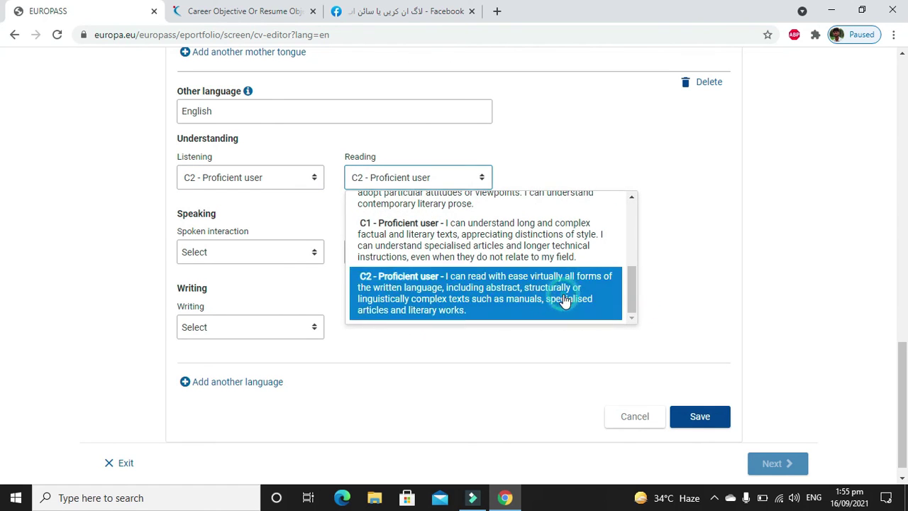
Rate spoken interaction, spoken production and writing C2 - Proficient user, then save English.
click(290, 251)
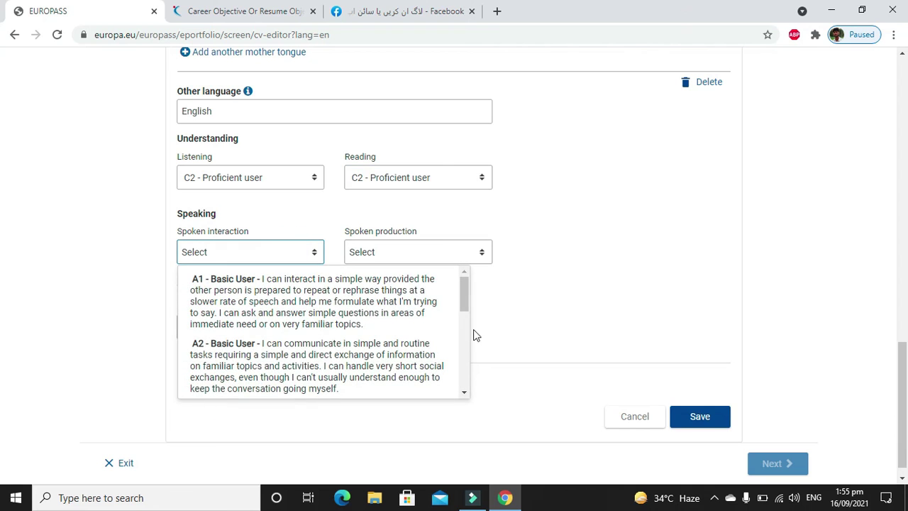
click(466, 369)
click(382, 379)
click(449, 250)
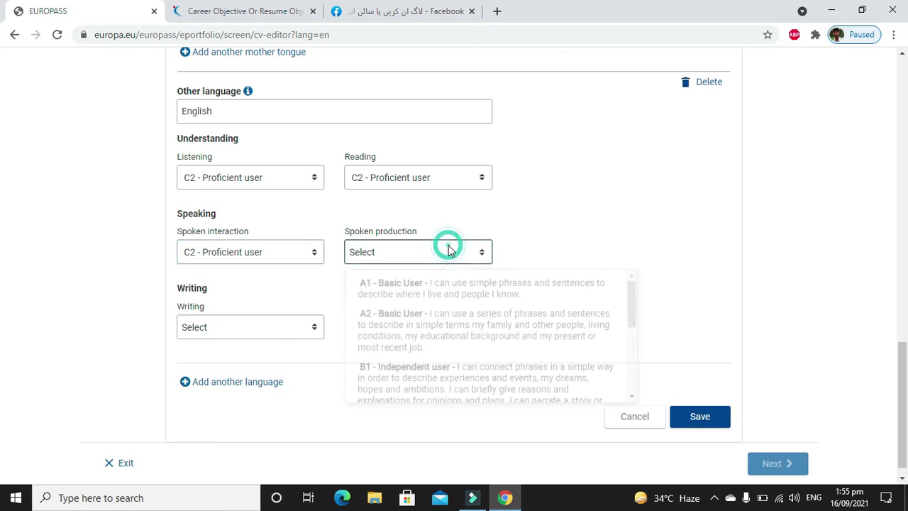
click(632, 379)
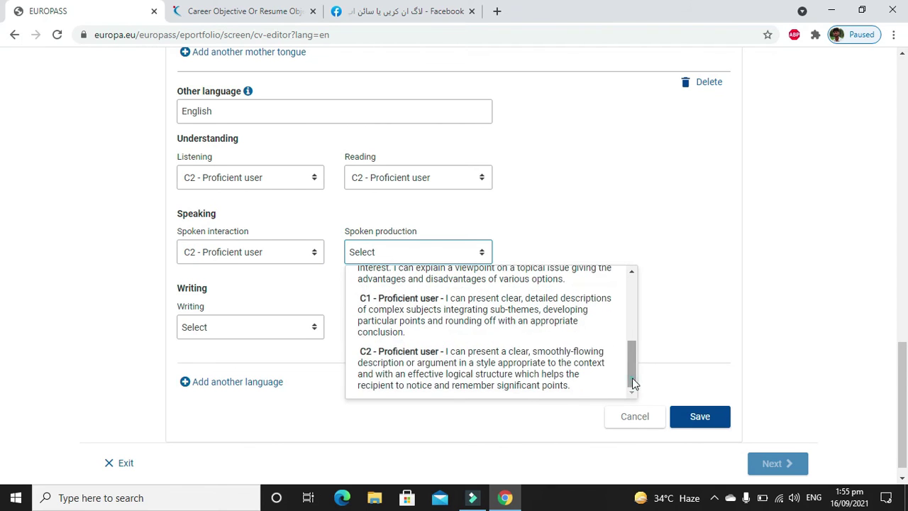
click(526, 394)
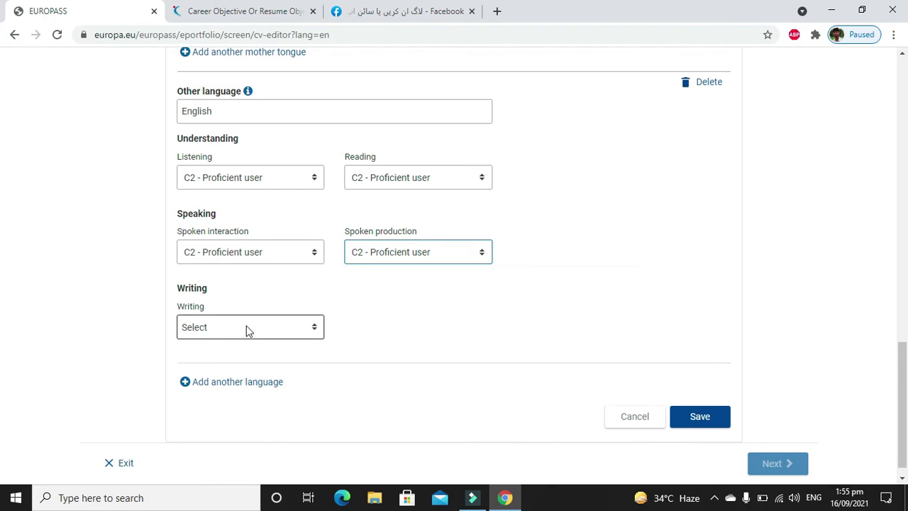
click(247, 330)
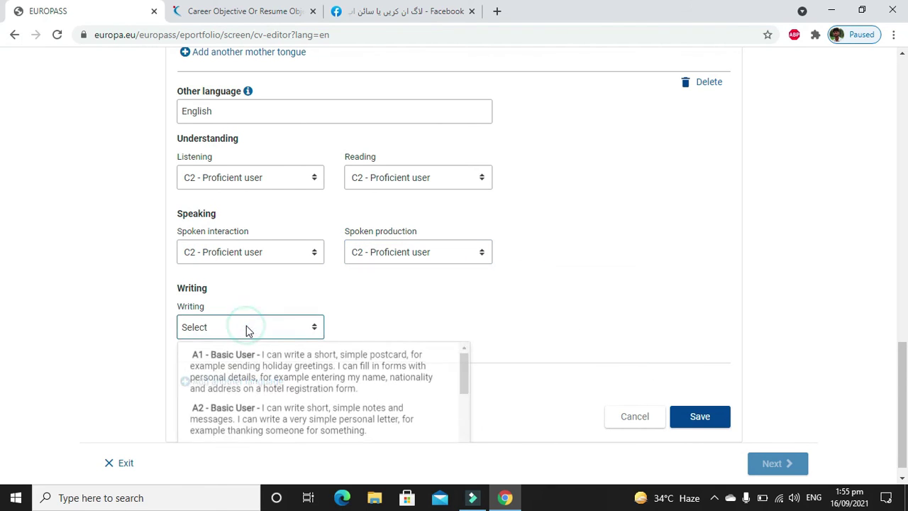
click(462, 426)
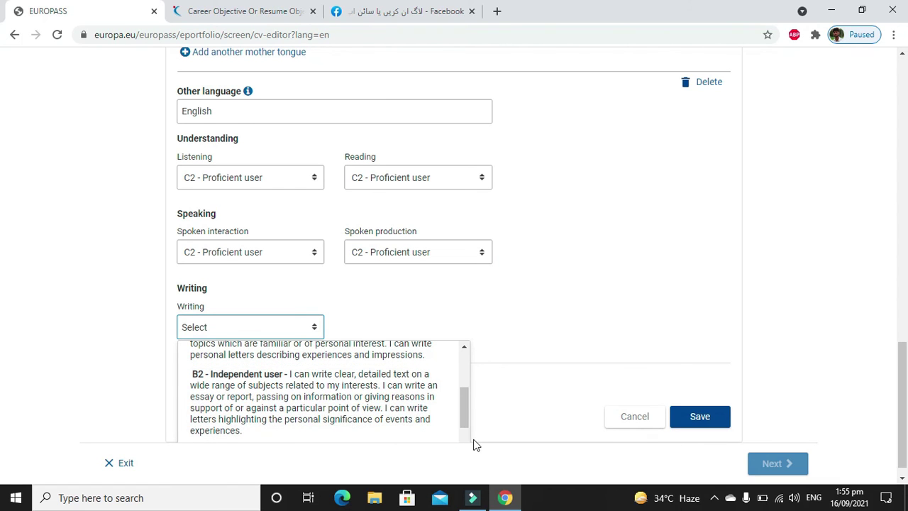
click(463, 434)
click(419, 433)
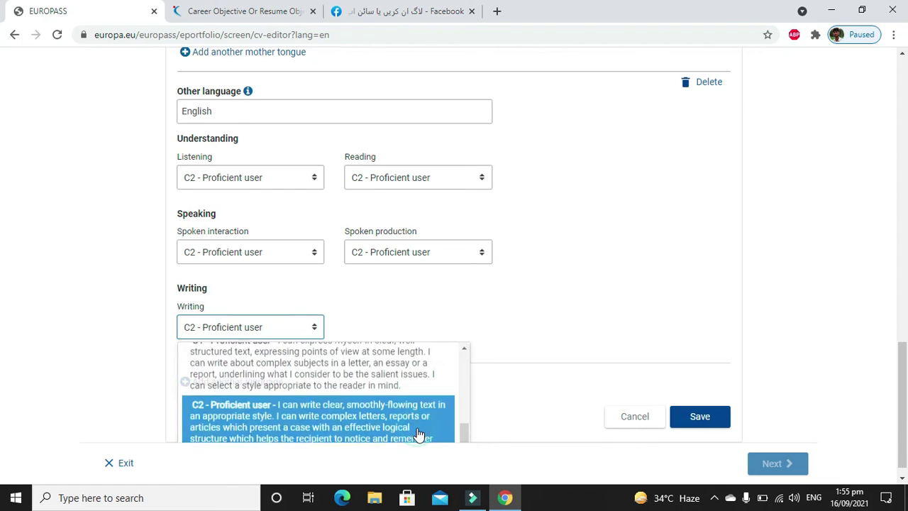
click(696, 416)
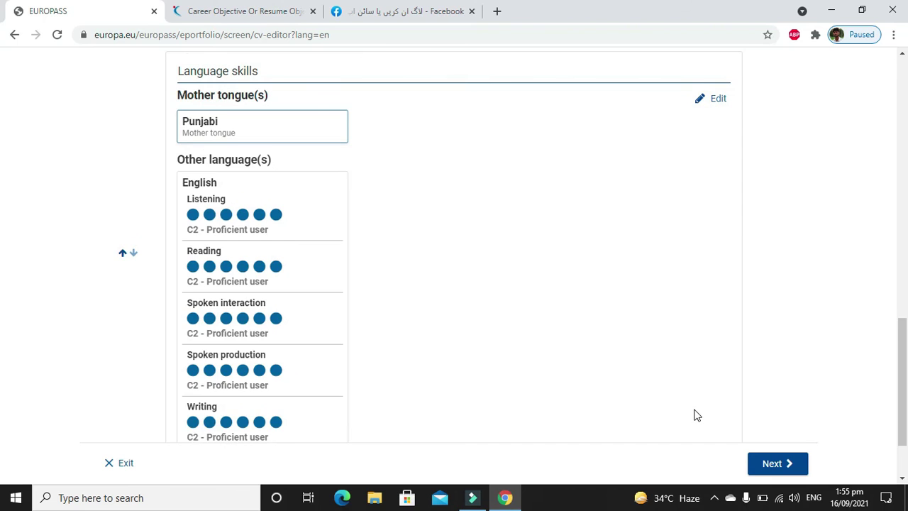
scroll(696, 416, up, 1)
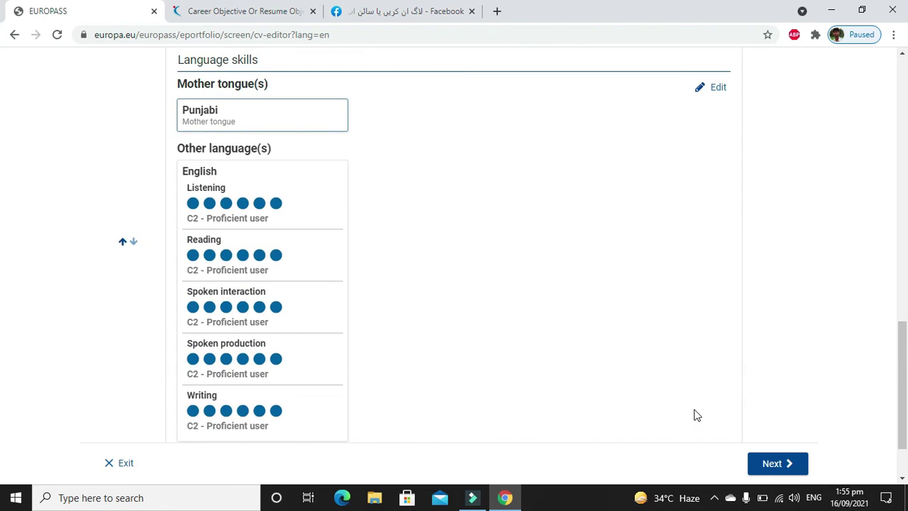
scroll(696, 416, down, 1)
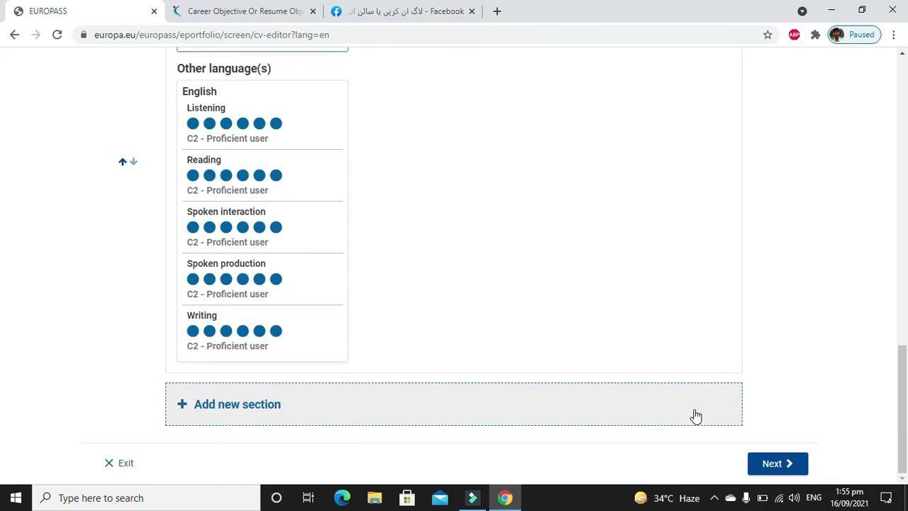
click(205, 409)
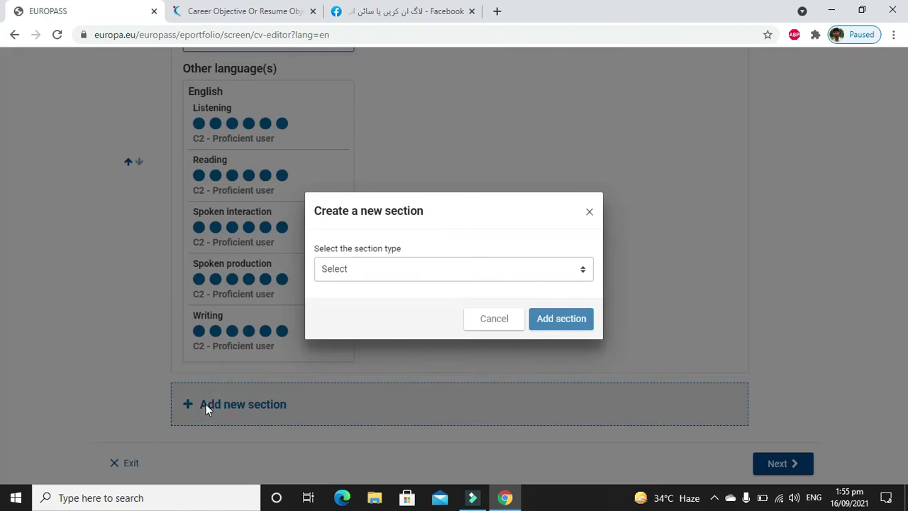
click(405, 271)
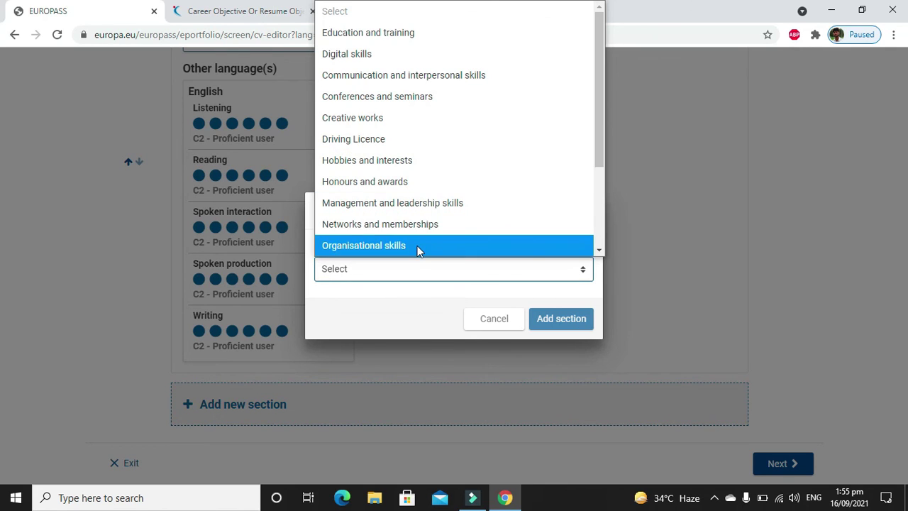
click(511, 324)
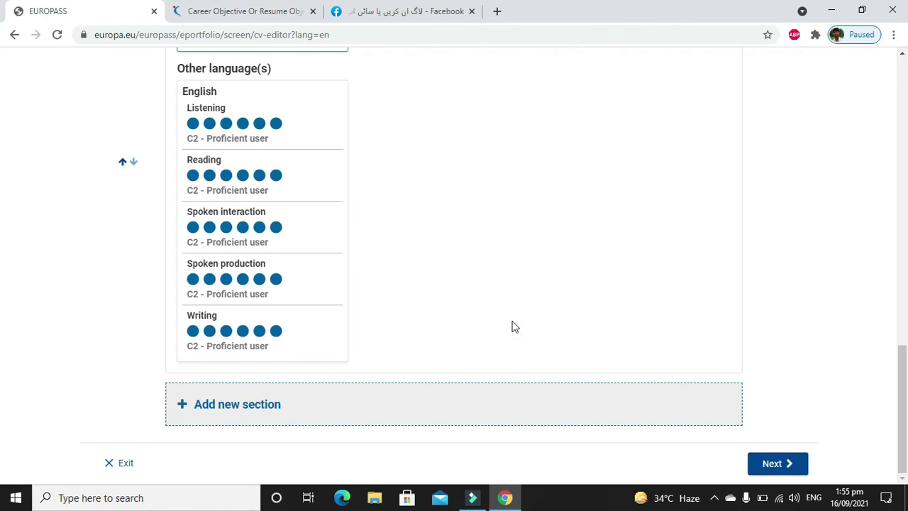
click(786, 463)
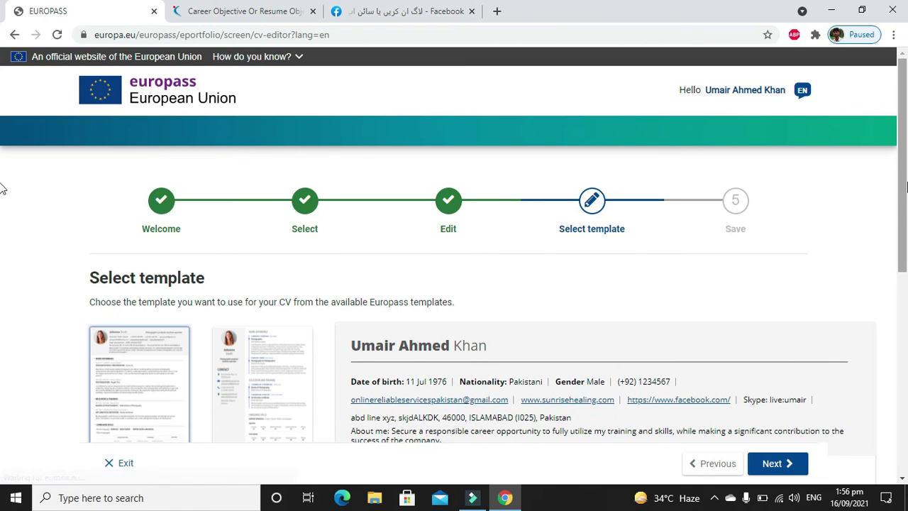
Scroll the Select template page and pick the first template thumbnail.
scroll(3, 231, down, 1)
scroll(2, 234, down, 1)
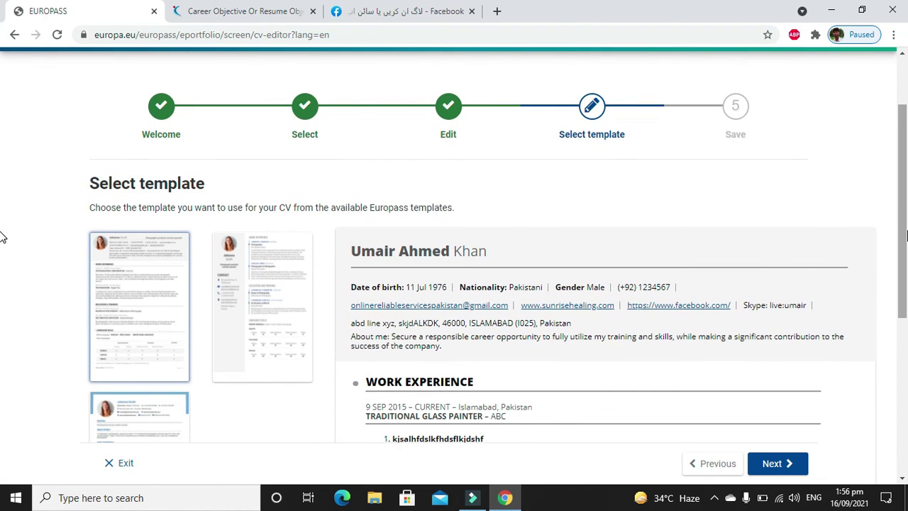
scroll(2, 238, down, 1)
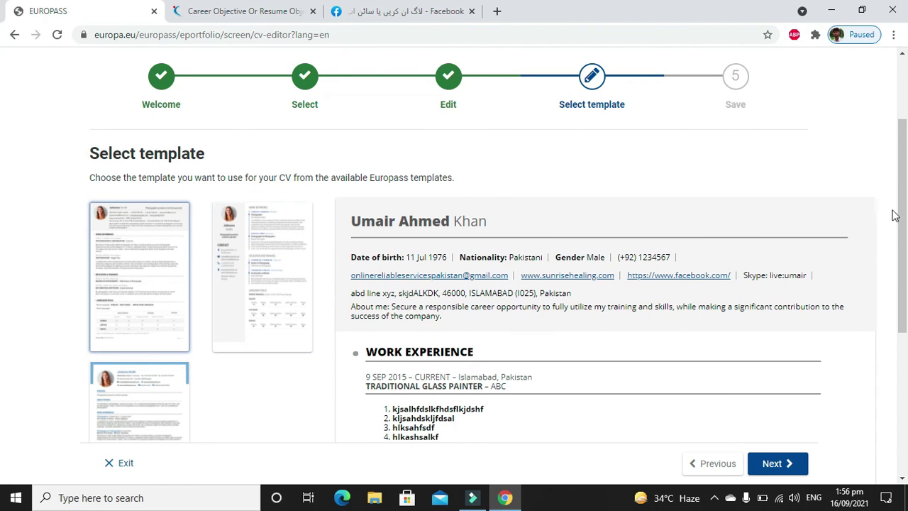
drag(904, 215, 904, 248)
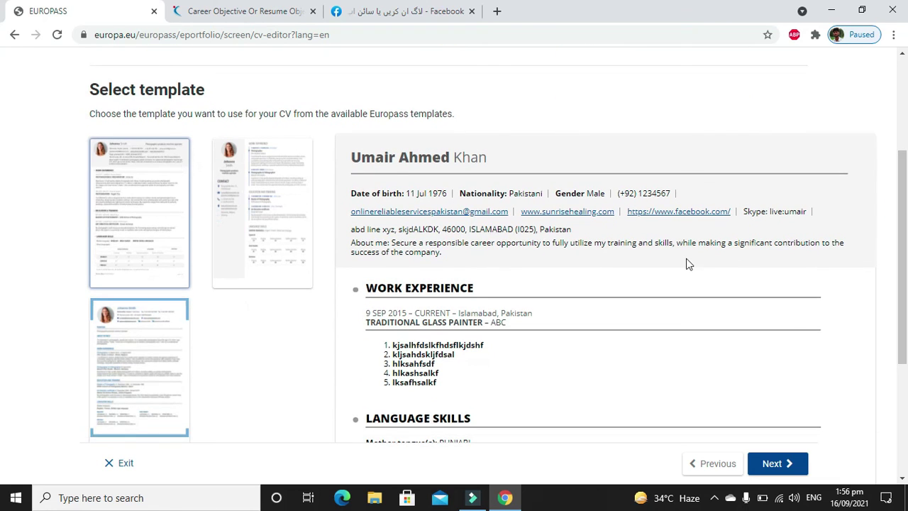
click(135, 213)
click(134, 213)
click(134, 213)
Enter 'Resume ABC' as the CV name and save the PDF into Downloads.
click(777, 464)
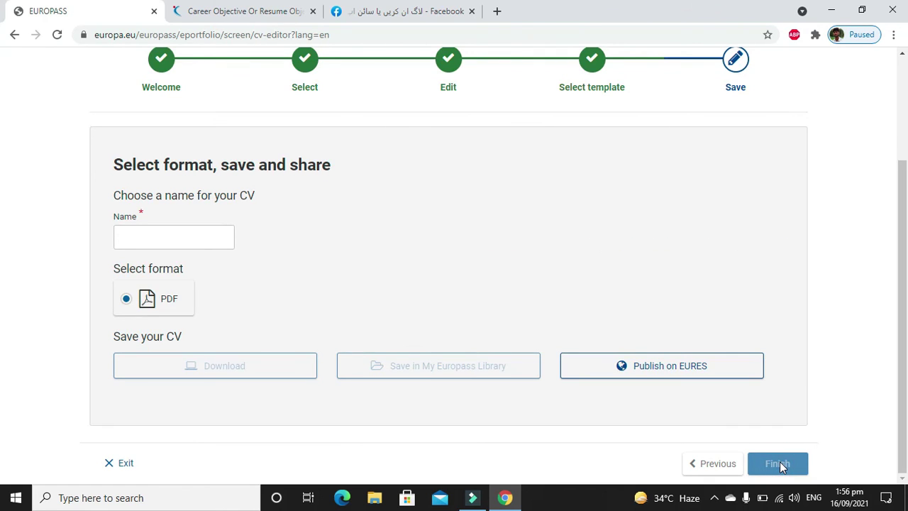
click(190, 237)
text(Resume ABC)
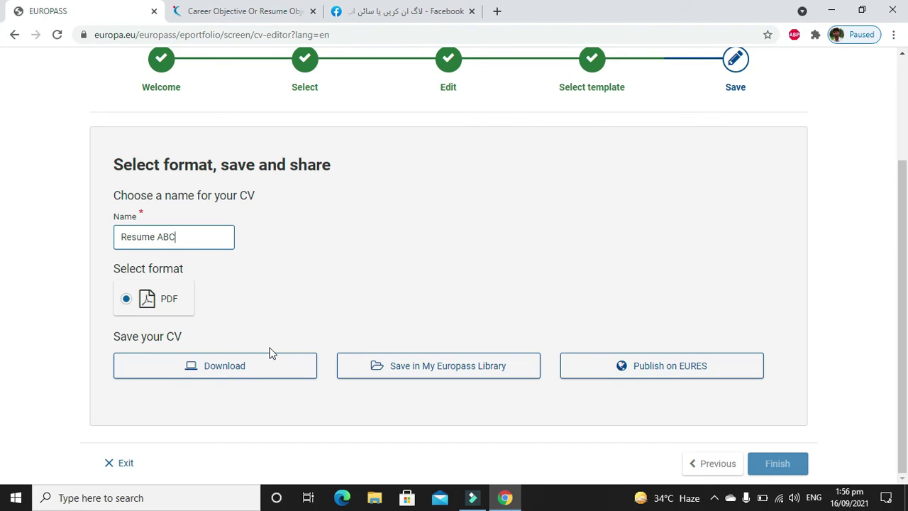
click(204, 376)
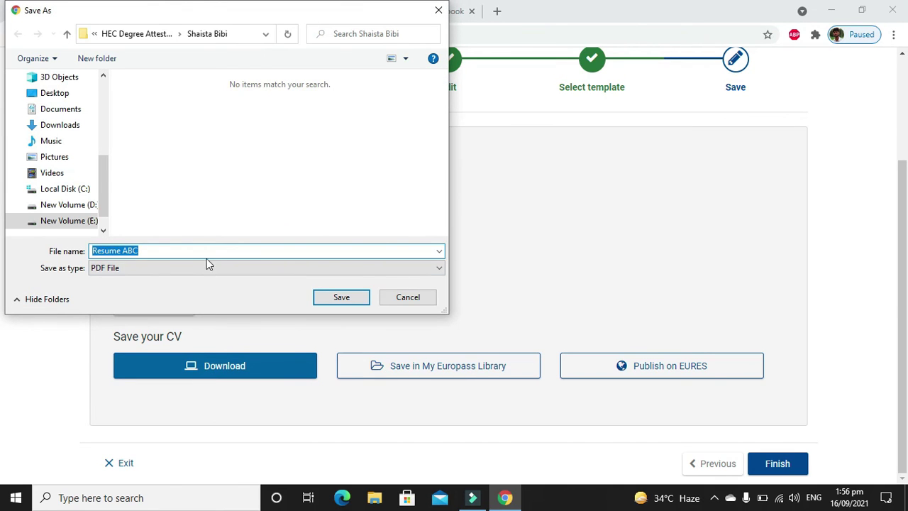
click(61, 125)
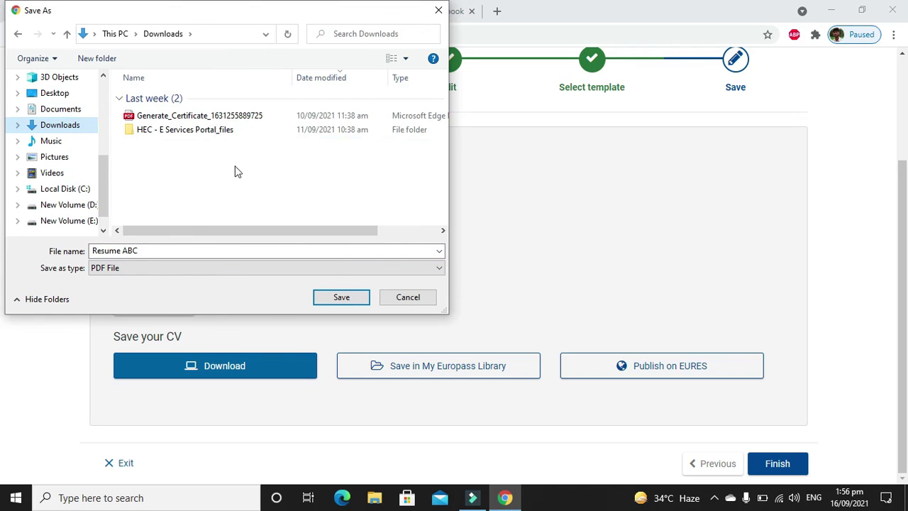
click(342, 297)
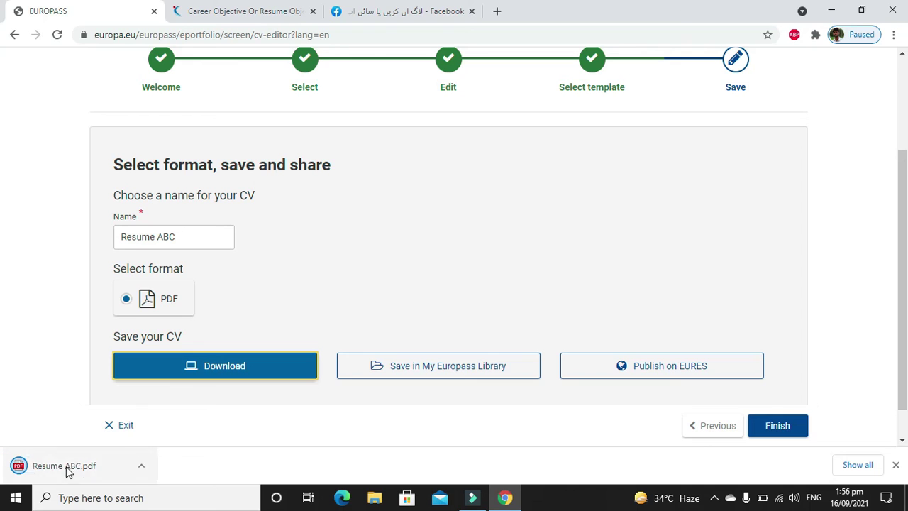
Open Resume ABC.pdf from the download bar and scroll to the Language Skills table.
click(65, 467)
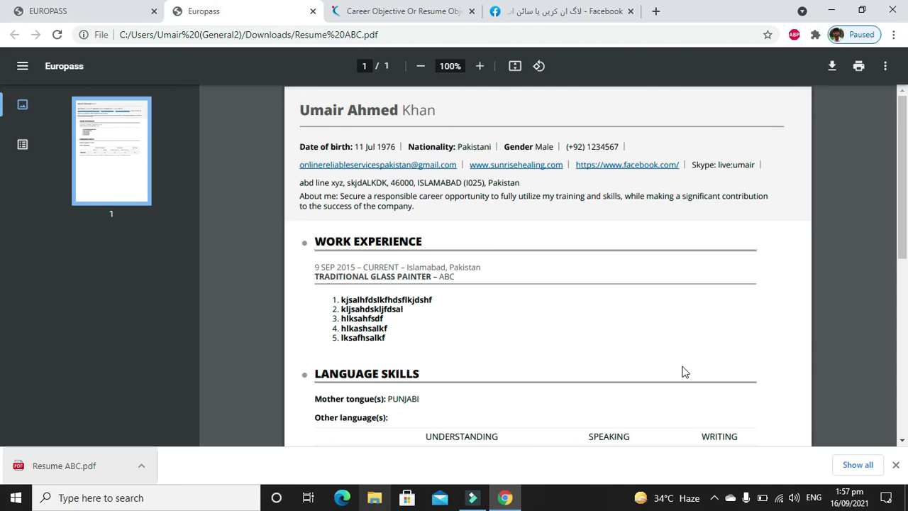
drag(903, 242, 902, 220)
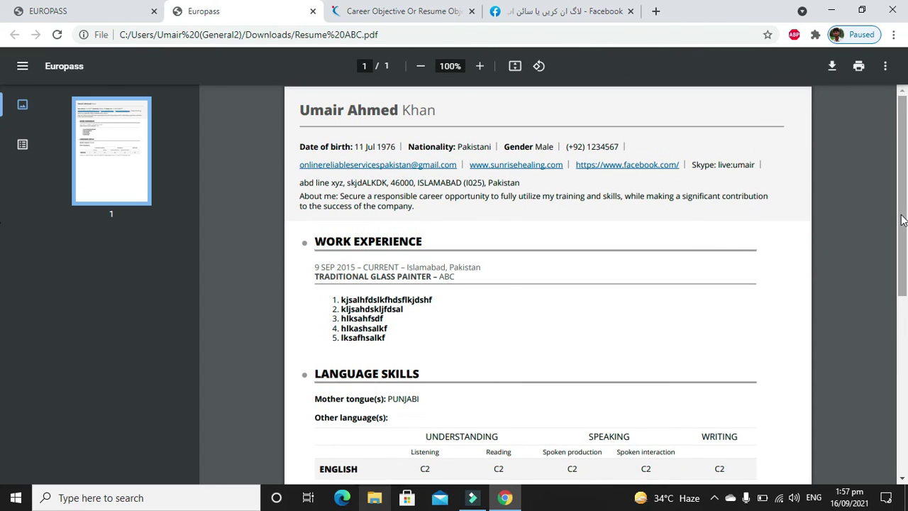